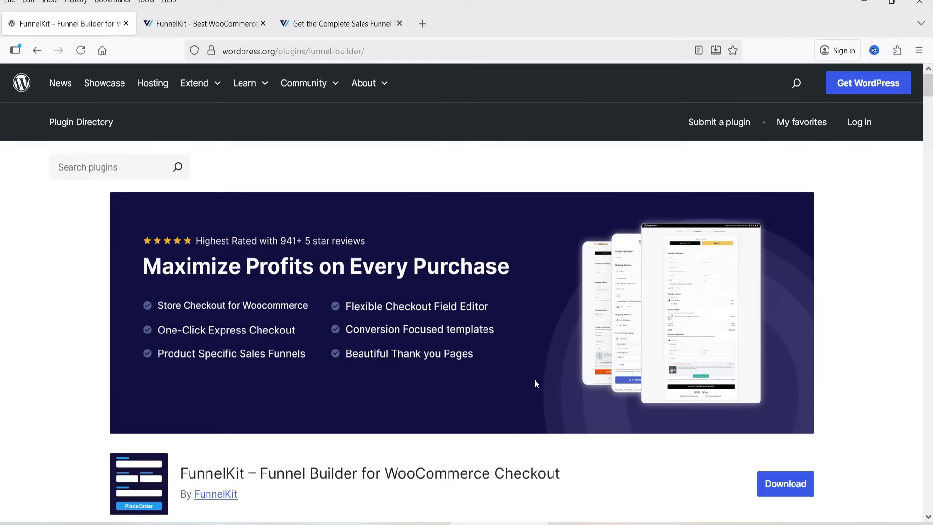
# - Examine the FunnelKit Funnel Builder plugin page and highlight its active installations figure
pyautogui.scroll(-3, 532, 369)
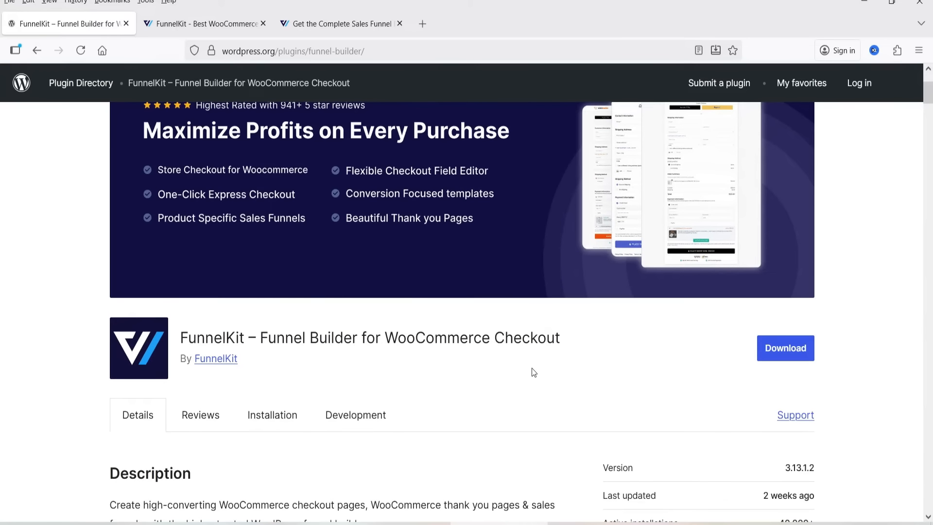
pyautogui.scroll(-4, 531, 368)
pyautogui.moveTo(776, 321); pyautogui.dragTo(809, 321)
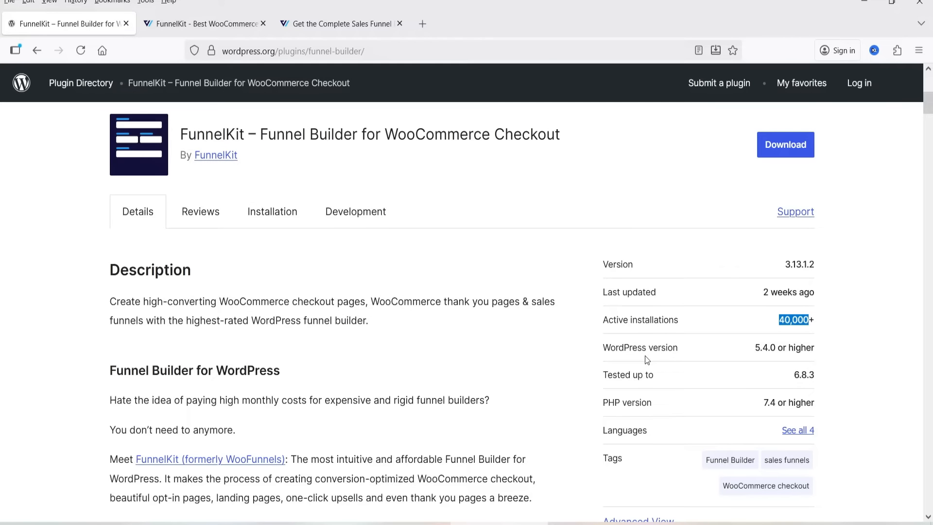
# - Review the annotated checkout features on the FunnelKit WooCommerce checkout page, and open the complete sales funnel page
pyautogui.hotkey('ctrl', 'Tab')
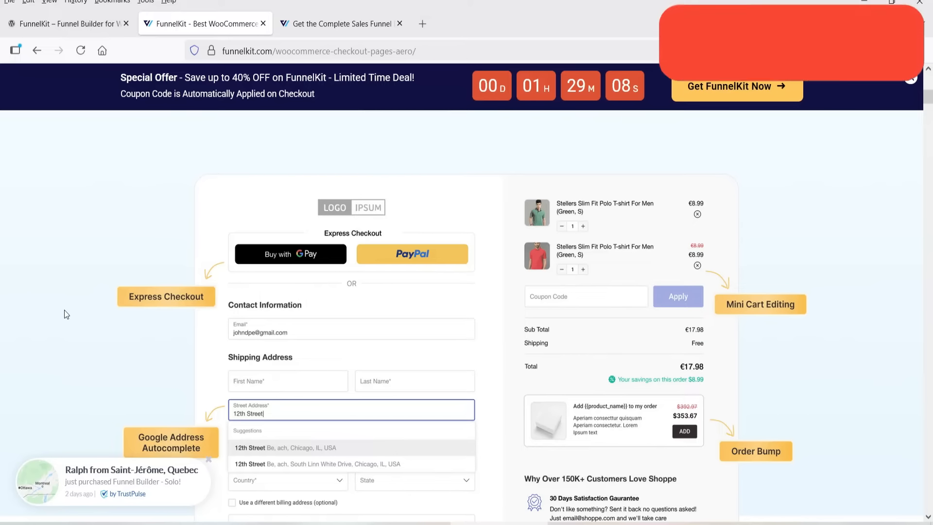
pyautogui.scroll(-3, 101, 269)
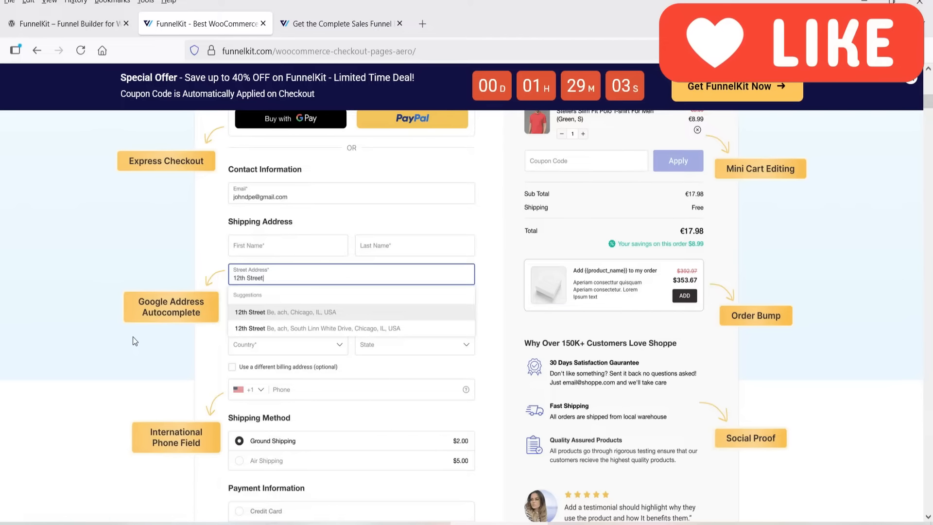
pyautogui.scroll(3, 892, 209)
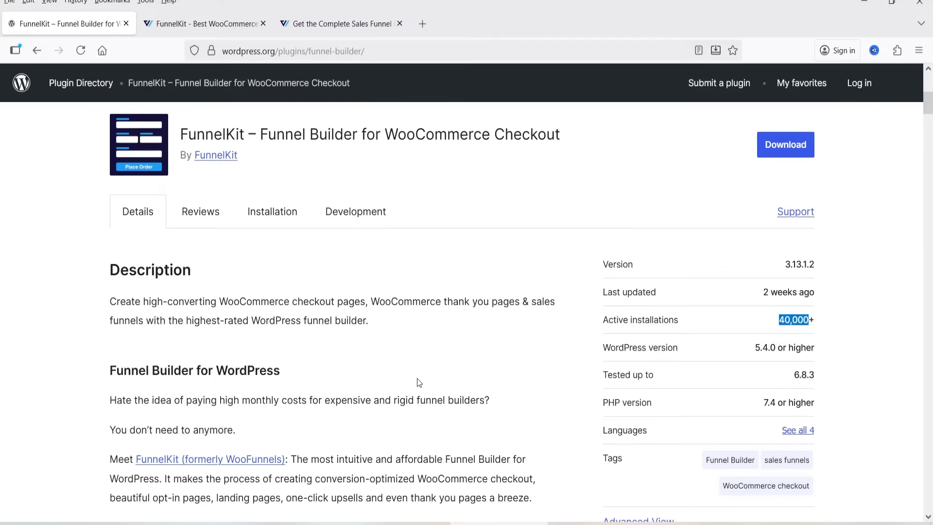
pyautogui.click(335, 22)
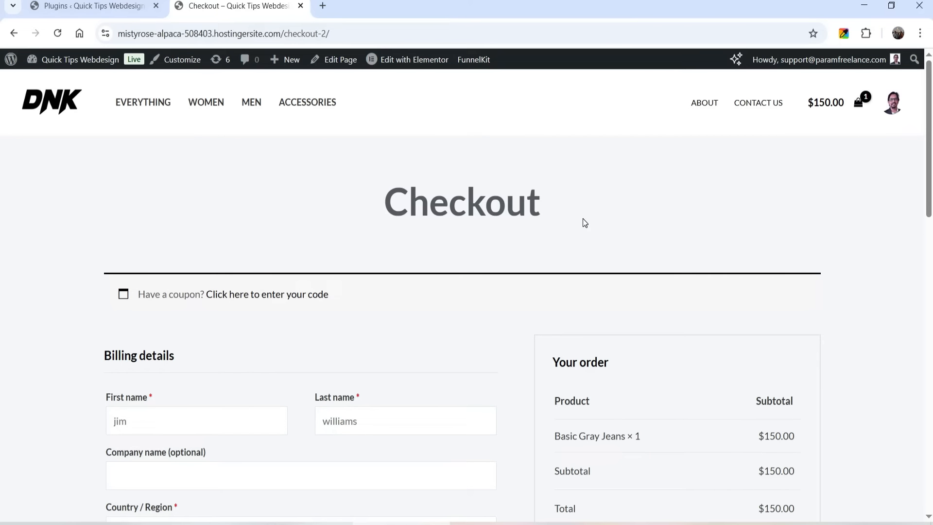
# - In the WordPress admin, open the page for adding plugins and search for "funnelkit"
pyautogui.click(90, 5)
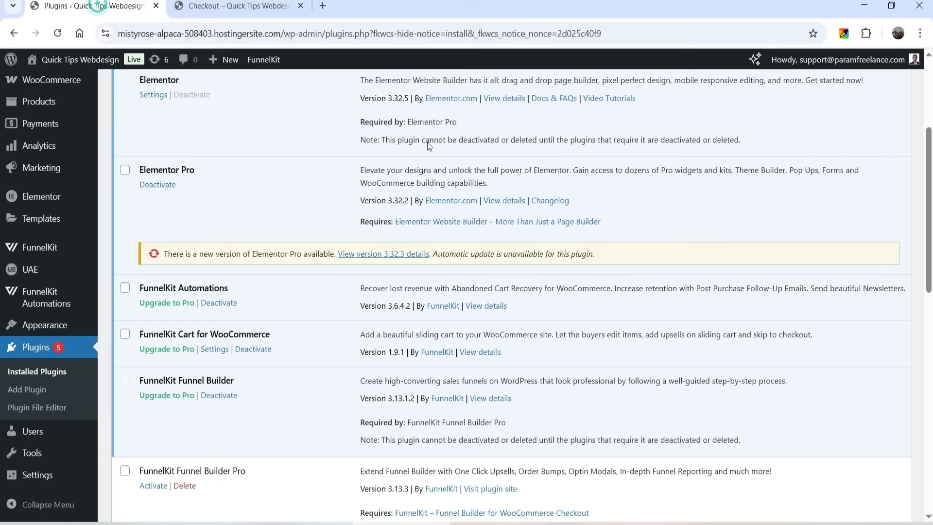
pyautogui.click(30, 390)
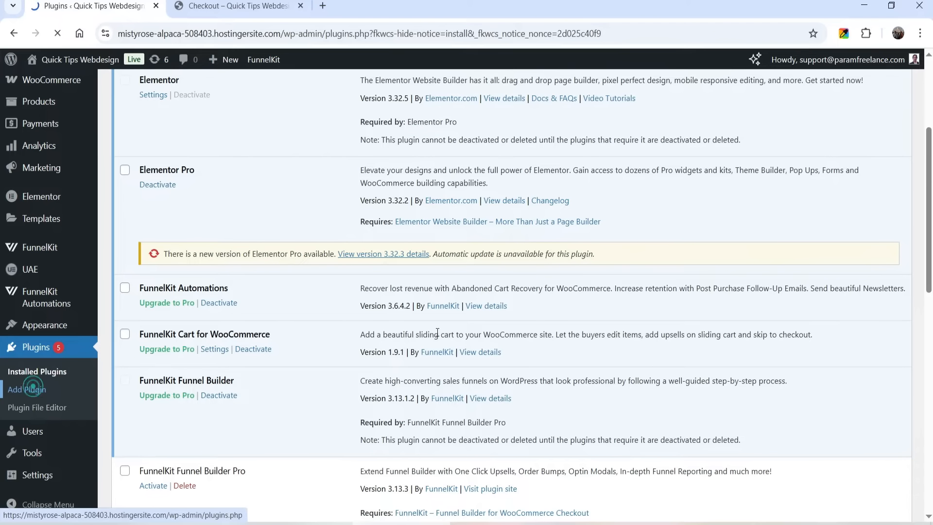
pyautogui.click(722, 128)
pyautogui.write('funnelkit')
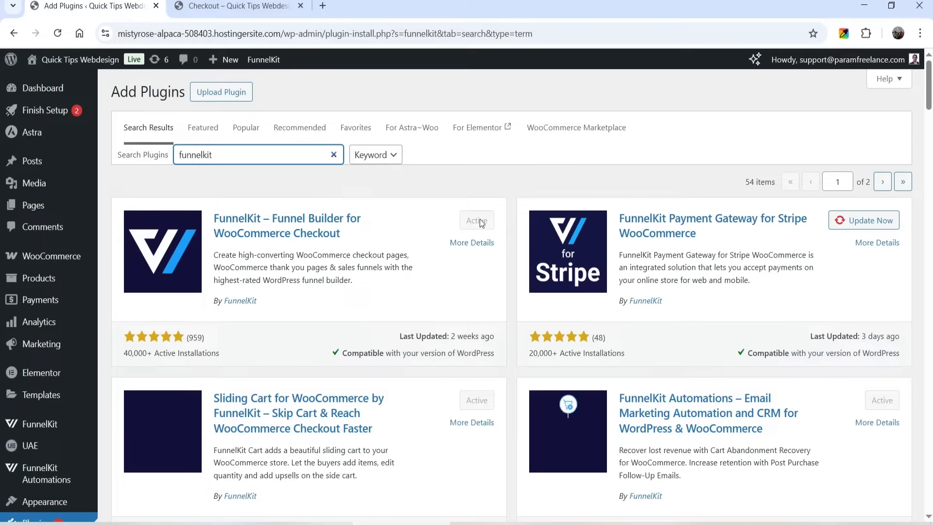
# - Open the FunnelKit dashboard and view its general settings with the license section
pyautogui.moveTo(39, 424)
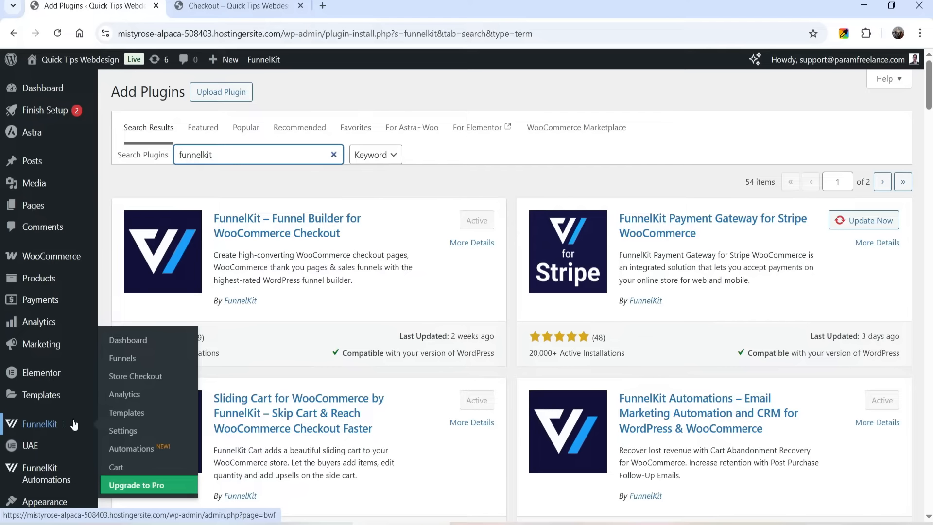
pyautogui.click(40, 423)
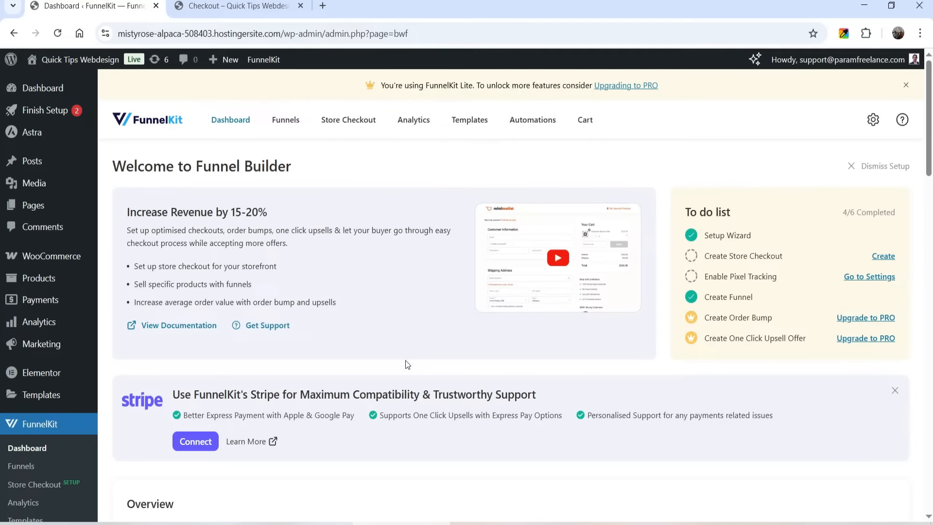
pyautogui.scroll(-1, 54, 362)
pyautogui.click(32, 474)
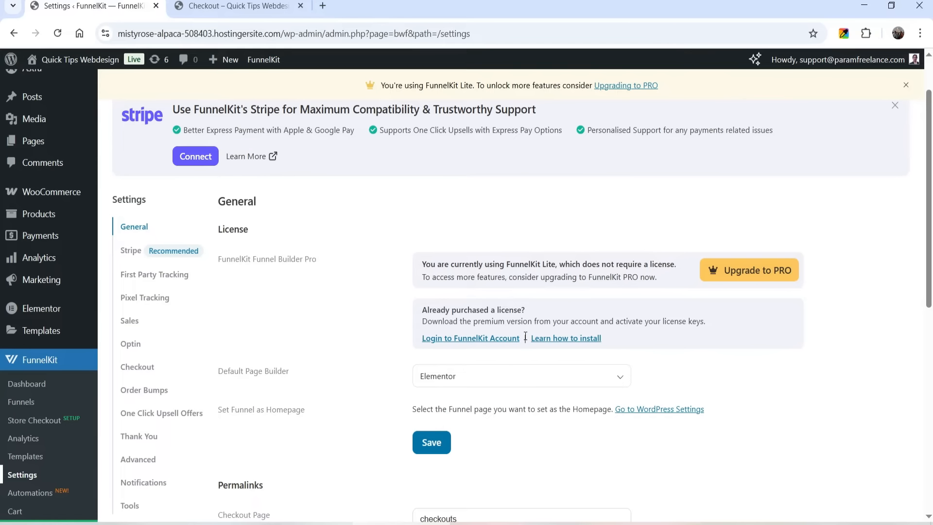
# - Open FunnelKit's Store Checkout and look through the available checkout templates
pyautogui.click(73, 420)
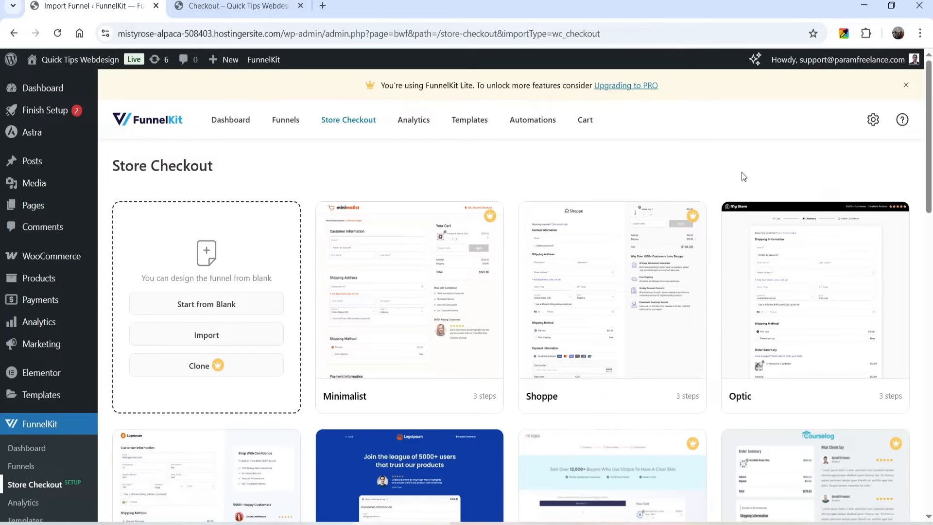
pyautogui.scroll(-1, 882, 220)
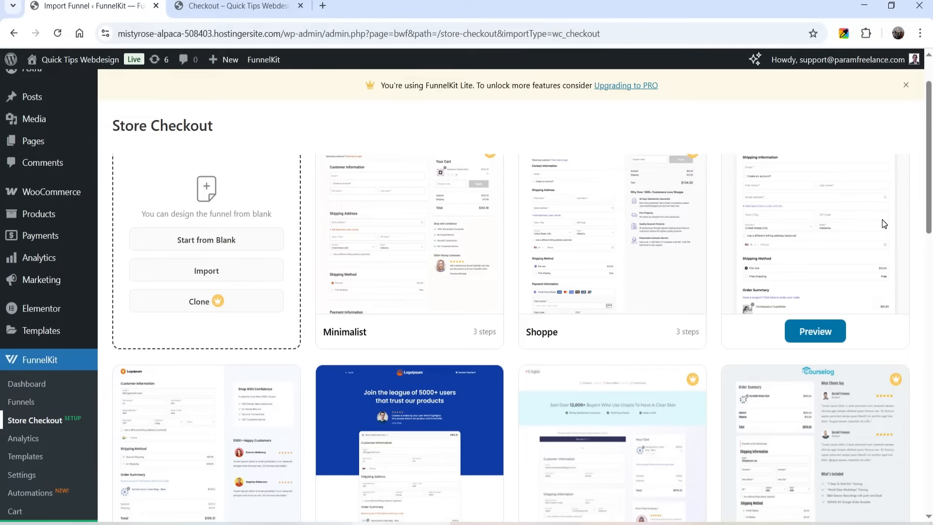
pyautogui.scroll(-2, 894, 224)
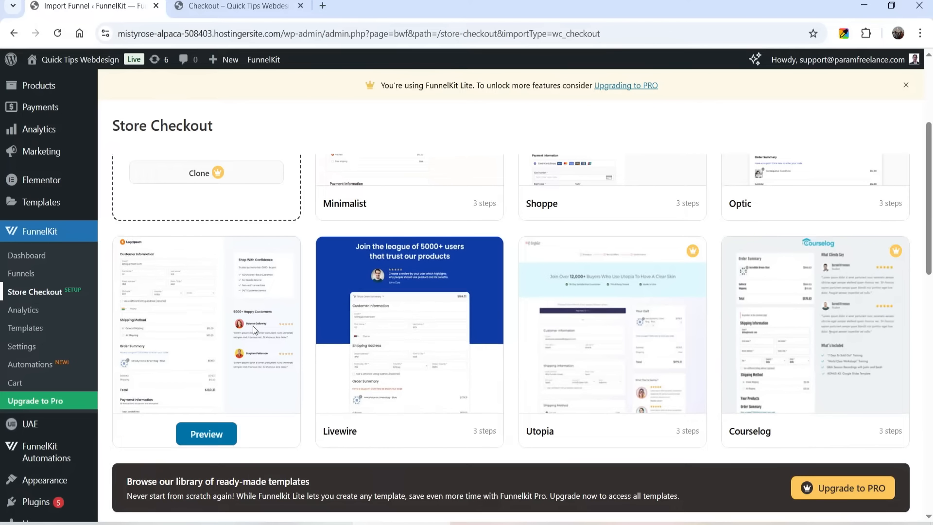
pyautogui.scroll(-6, 406, 315)
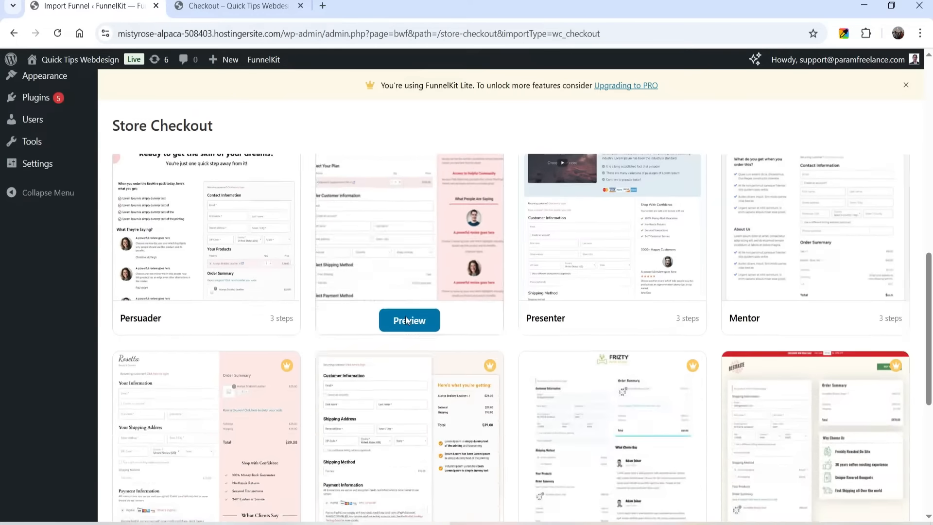
pyautogui.scroll(-5, 578, 279)
pyautogui.scroll(8, 505, 252)
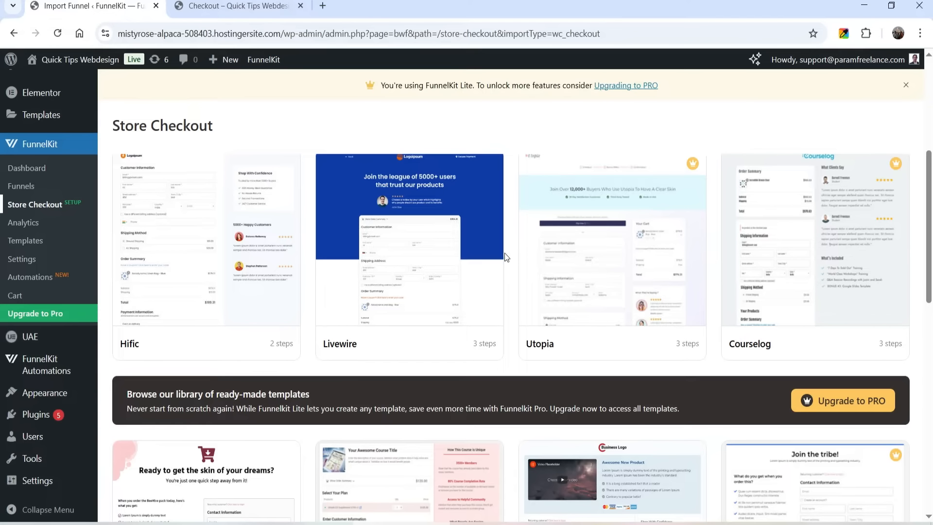
pyautogui.scroll(4, 505, 253)
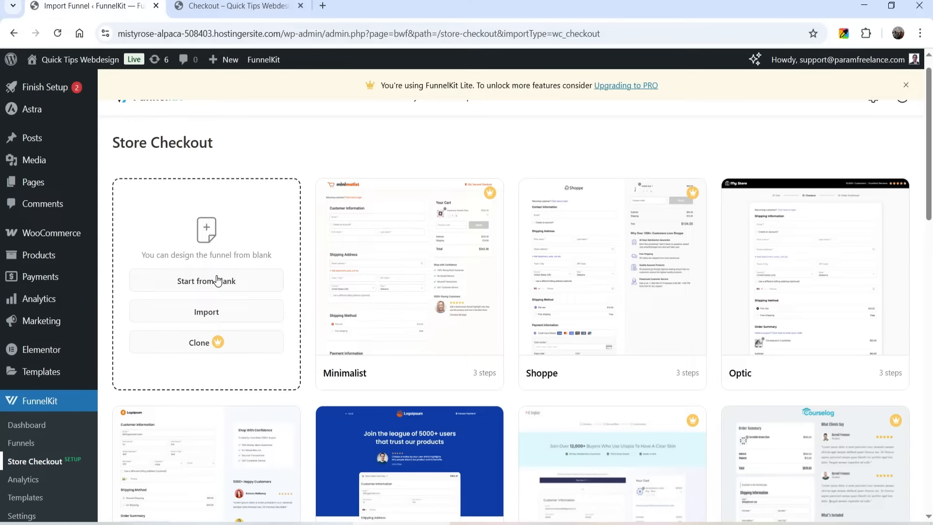
pyautogui.moveTo(855, 233)
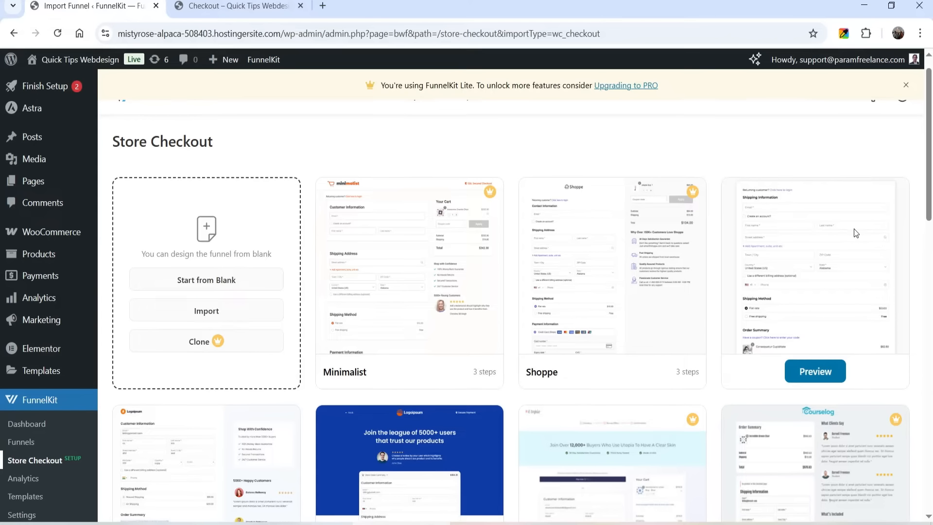
pyautogui.scroll(-1, 848, 228)
pyautogui.scroll(1, 802, 247)
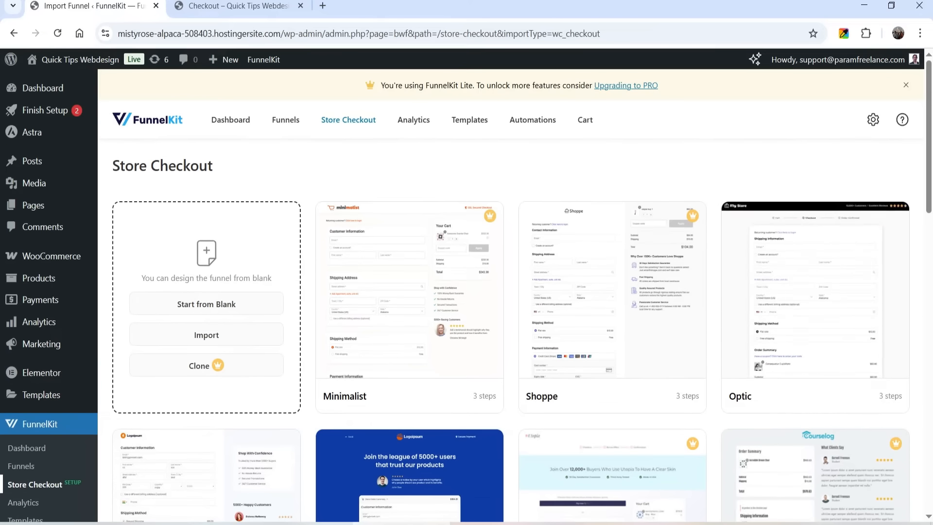
# - Preview the Hific template and examine its one-step checkout page from express checkout to order placement
pyautogui.scroll(-4, 212, 342)
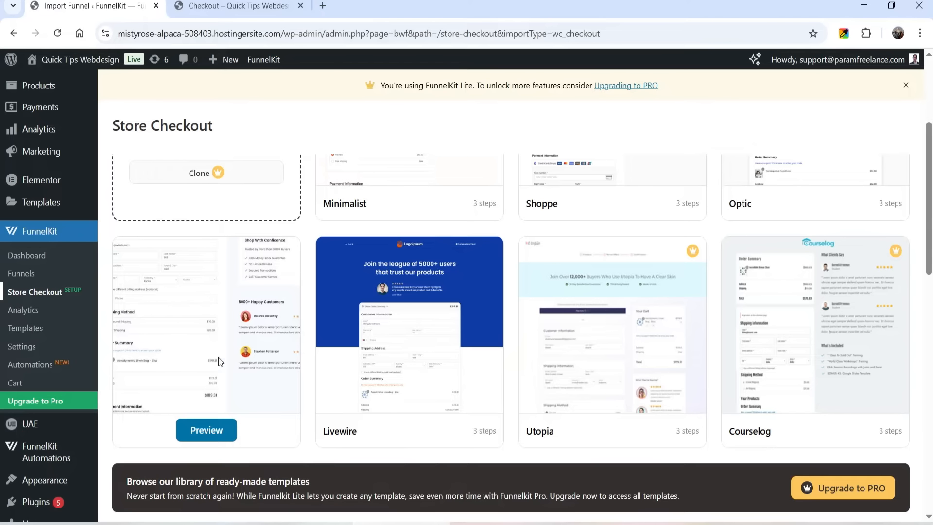
pyautogui.click(207, 430)
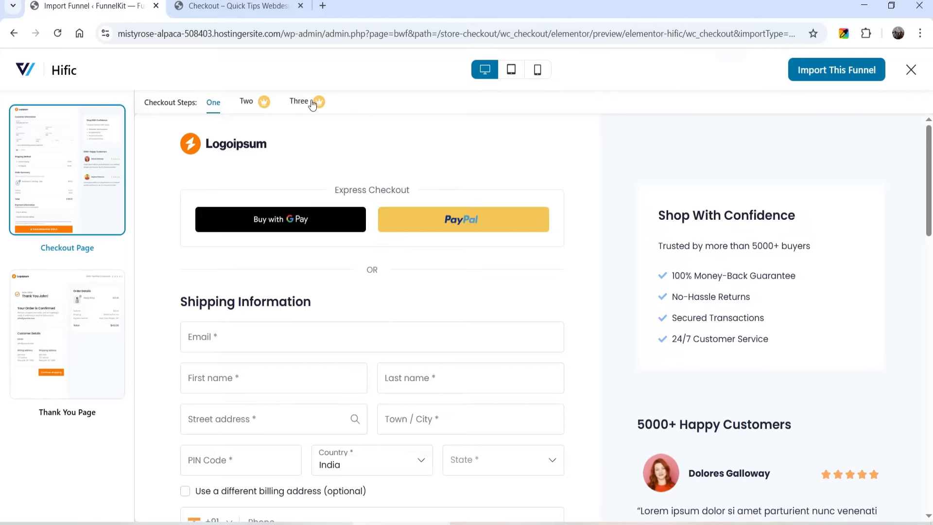
pyautogui.scroll(-5, 416, 260)
pyautogui.scroll(-5, 652, 308)
pyautogui.scroll(4, 774, 307)
pyautogui.scroll(6, 774, 308)
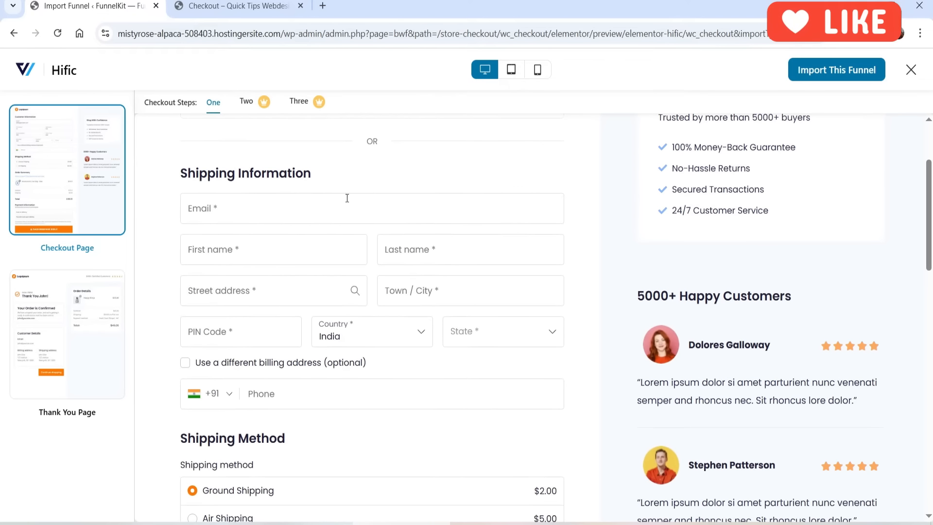
pyautogui.scroll(-3, 380, 241)
pyautogui.scroll(-3, 350, 308)
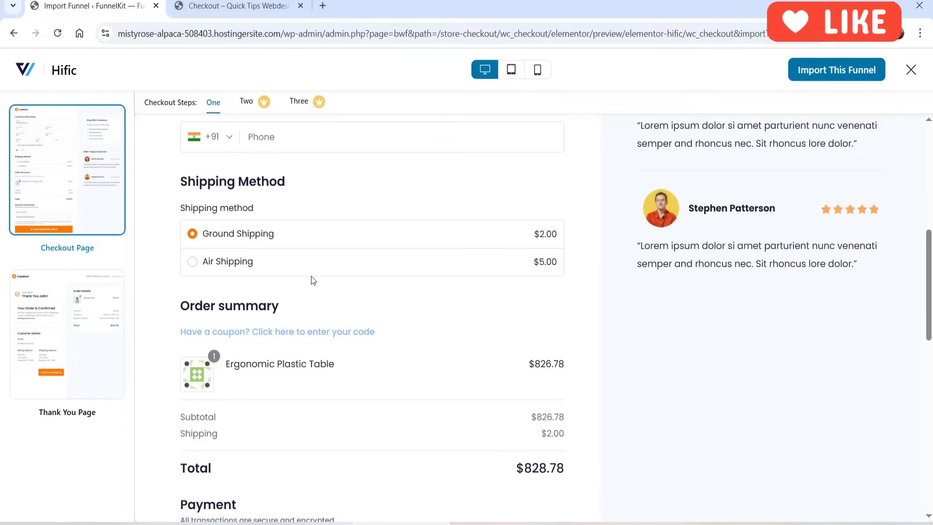
pyautogui.scroll(-2, 447, 235)
pyautogui.scroll(-3, 449, 314)
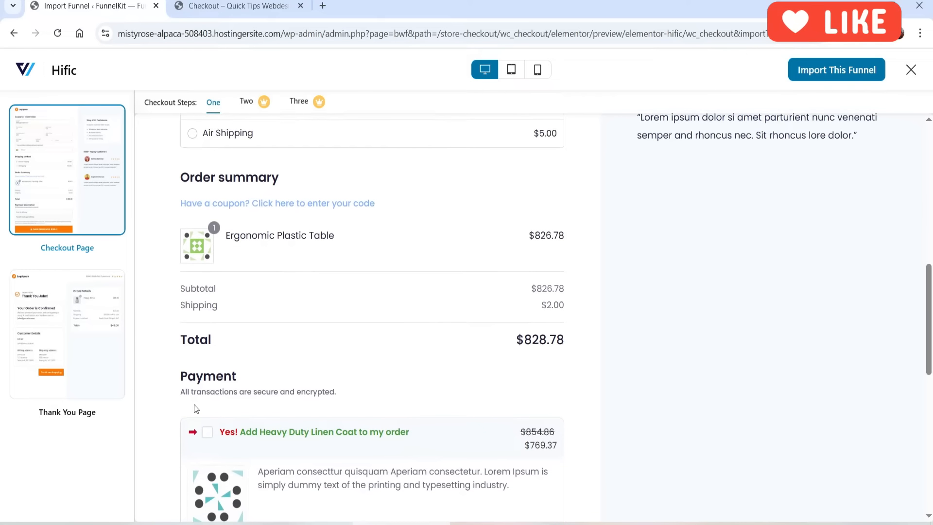
pyautogui.scroll(-7, 441, 318)
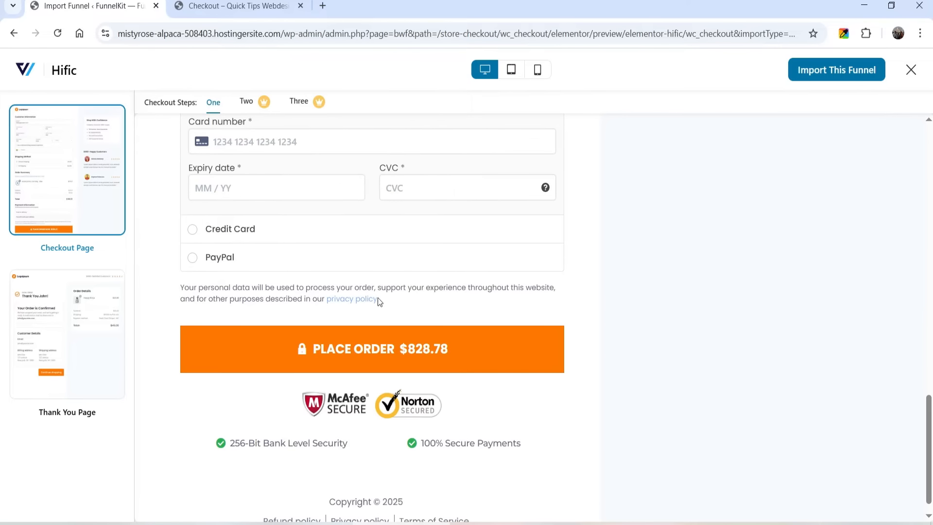
pyautogui.scroll(15, 829, 325)
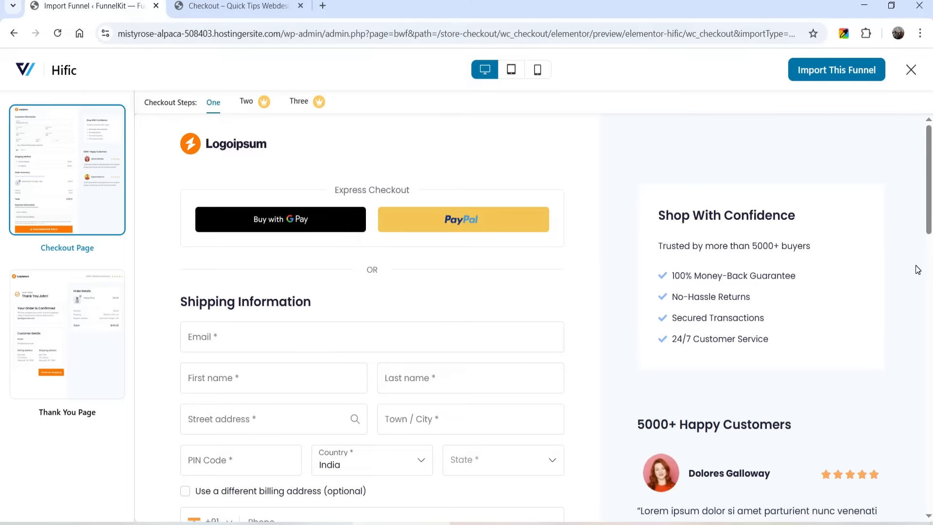
# - Examine the Hific template's thank you page, and close the preview
pyautogui.click(73, 324)
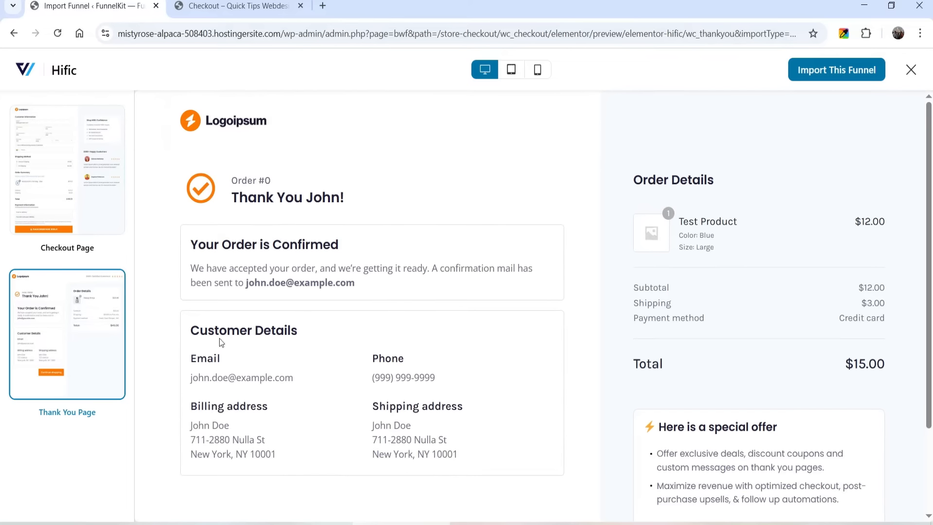
pyautogui.scroll(-3, 529, 235)
pyautogui.scroll(3, 530, 236)
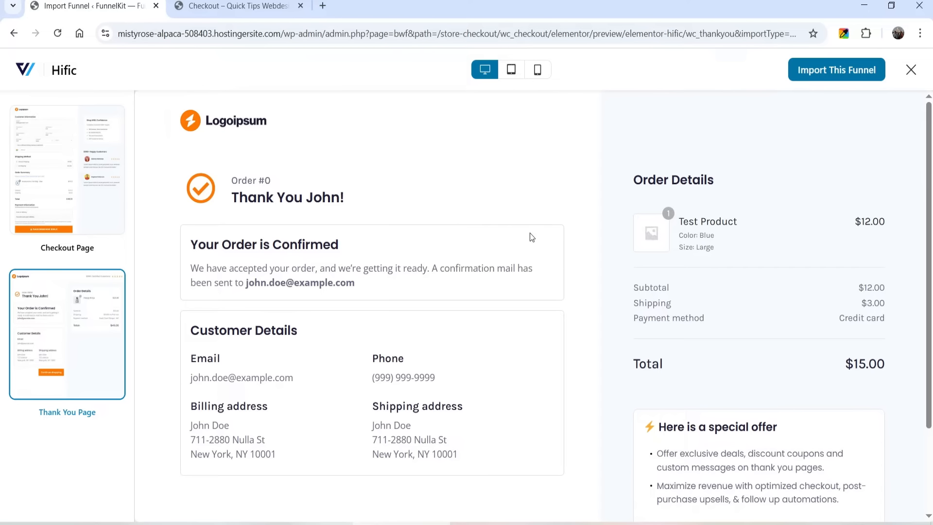
pyautogui.click(911, 70)
# - Preview the Optic template and examine its funnel pages and one-step checkout page from express checkout to order placement
pyautogui.scroll(4, 891, 322)
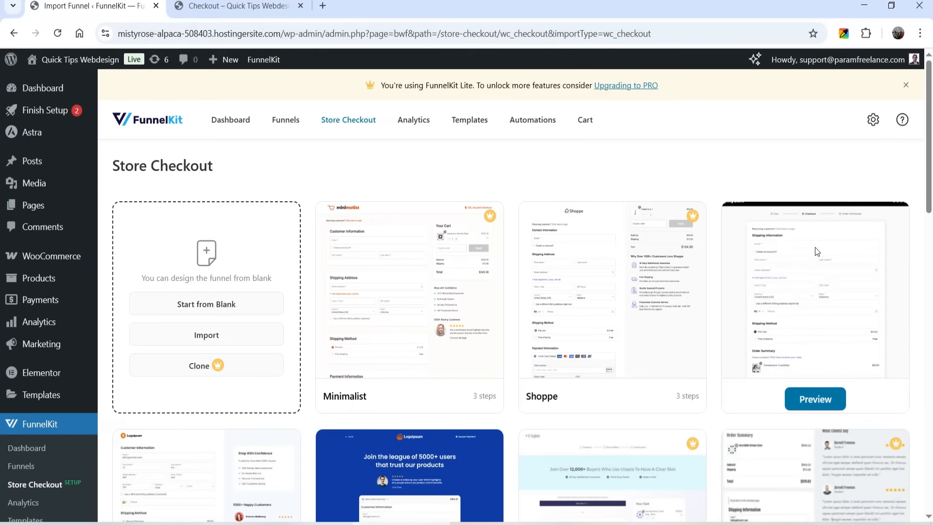
pyautogui.click(819, 393)
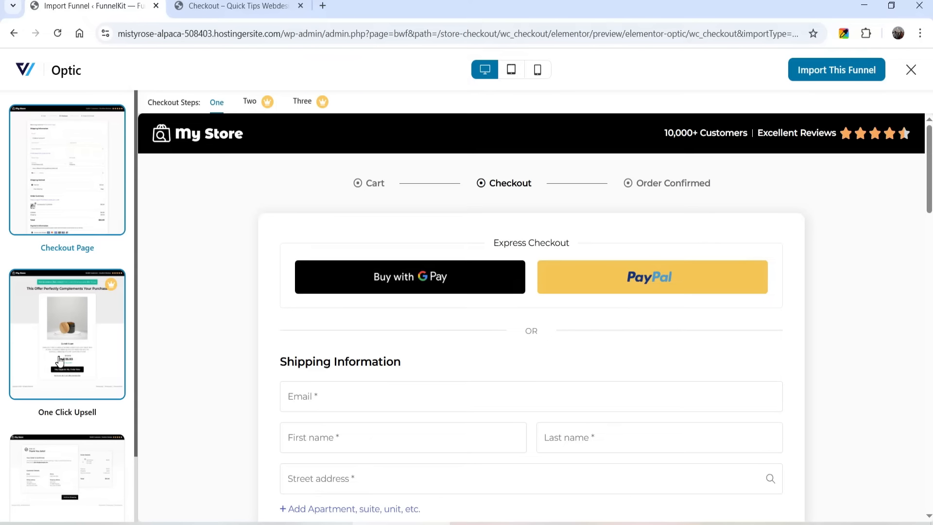
pyautogui.scroll(-3, 58, 361)
pyautogui.scroll(3, 69, 209)
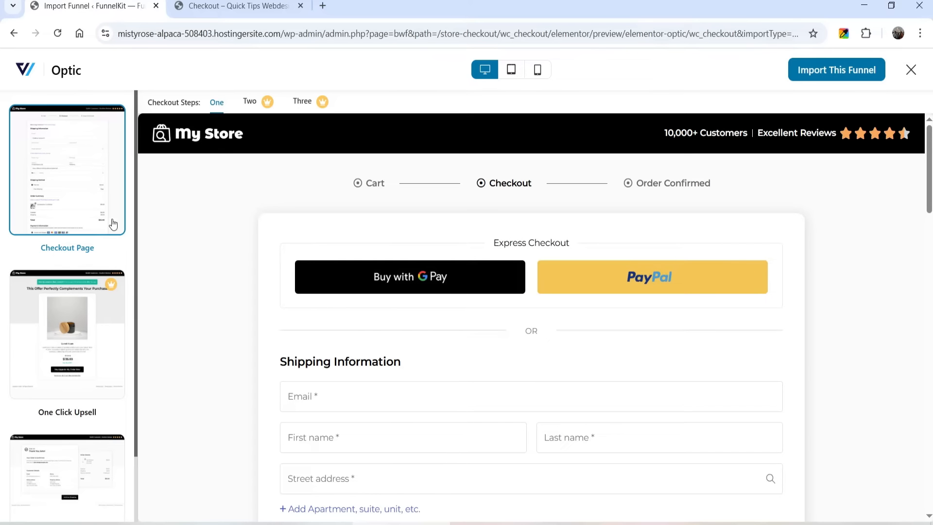
pyautogui.scroll(-2, 67, 340)
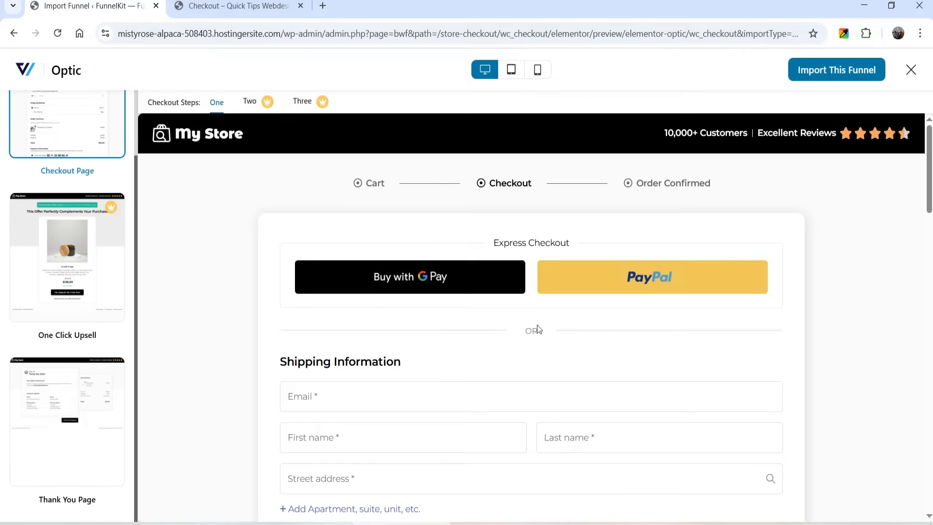
pyautogui.scroll(-3, 486, 214)
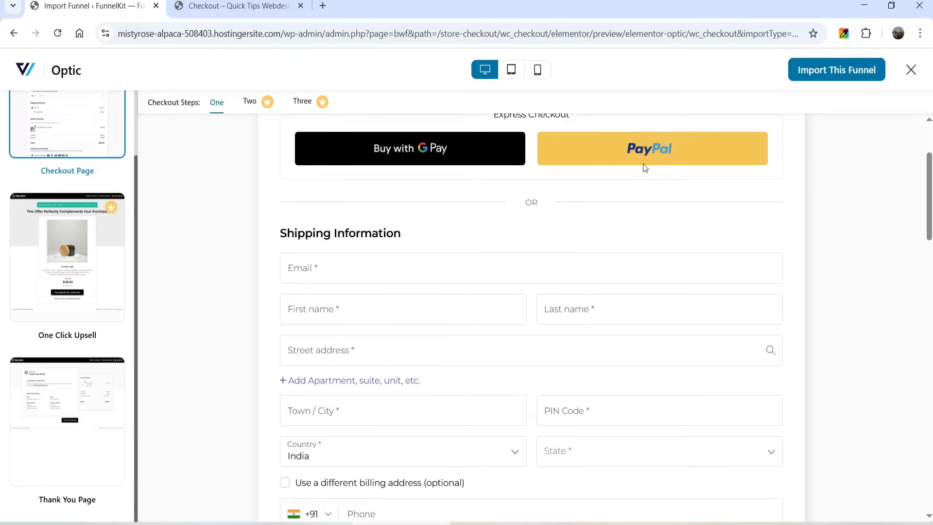
pyautogui.scroll(-4, 483, 270)
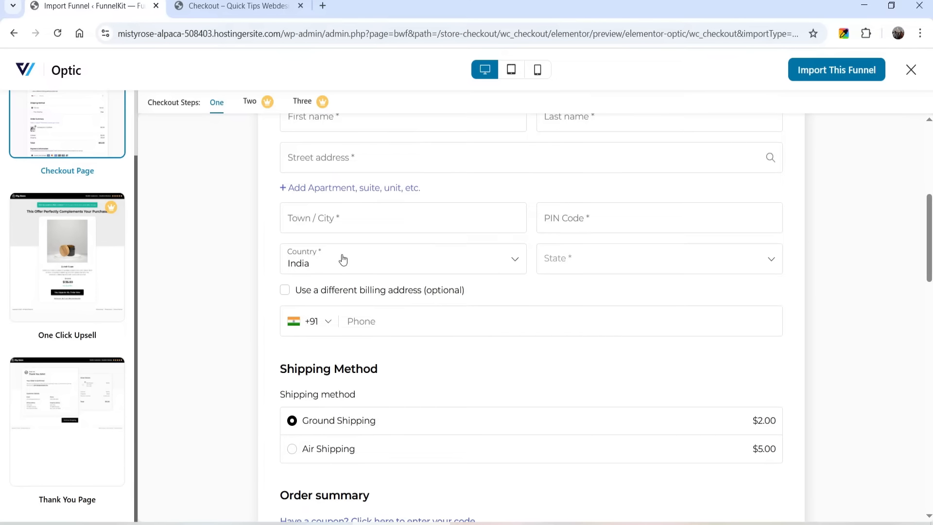
pyautogui.scroll(-9, 387, 313)
pyautogui.scroll(-7, 539, 333)
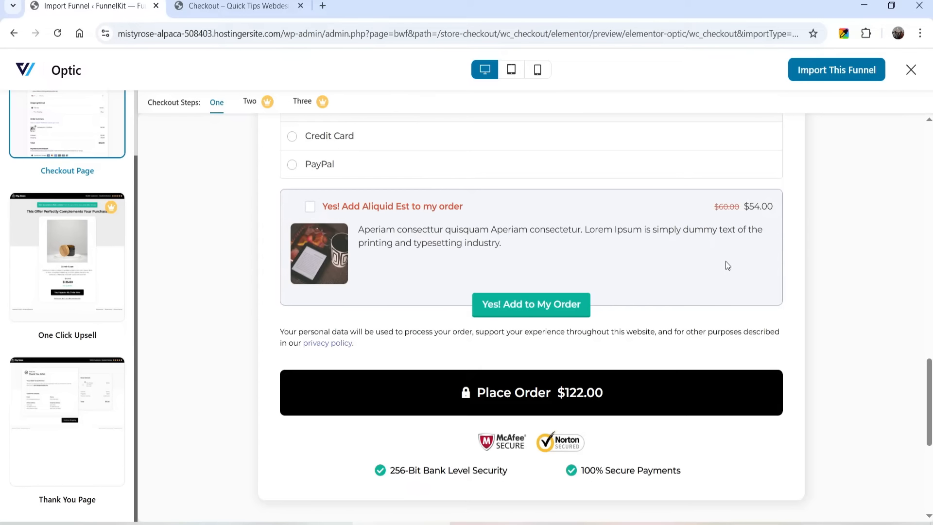
pyautogui.scroll(20, 727, 264)
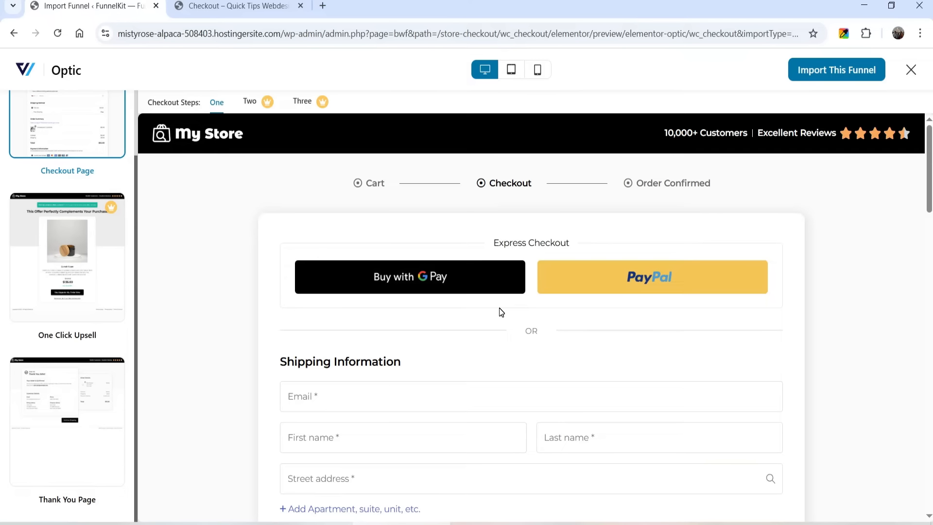
# - Import the Optic funnel as a store checkout named "checkout demo 1"
pyautogui.click(832, 74)
pyautogui.click(375, 265)
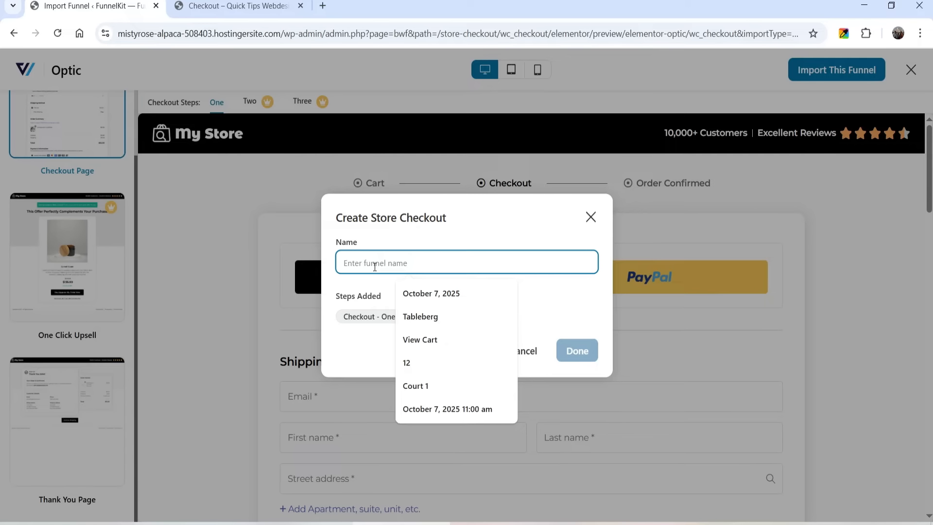
pyautogui.write('c')
pyautogui.press('BackSpace')
pyautogui.write('check')
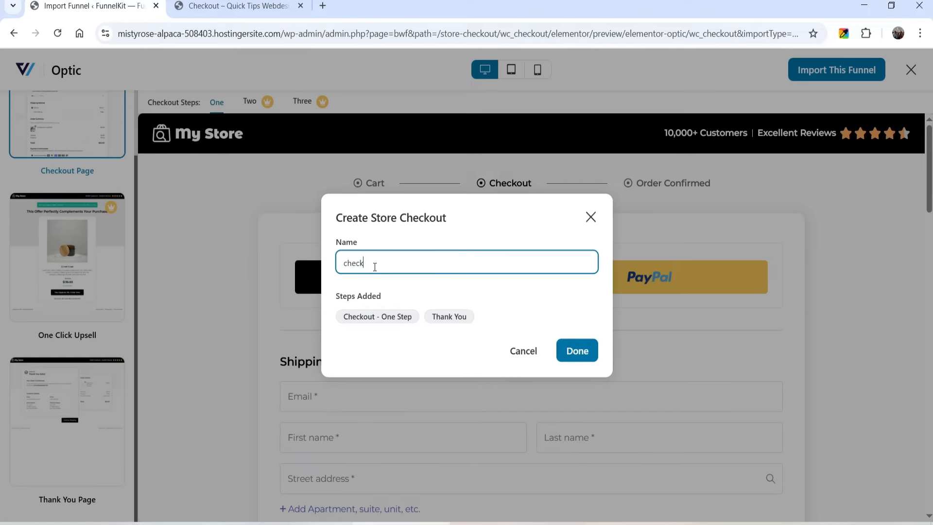
pyautogui.write('out demo 1')
pyautogui.click(572, 351)
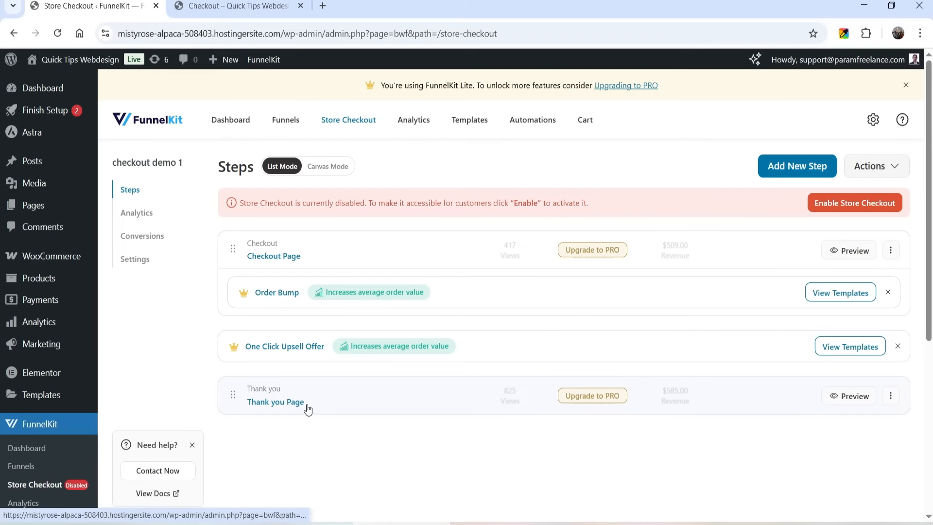
# - Open the funnel's Checkout Page step and load its template for editing in a new browser tab
pyautogui.click(287, 257)
pyautogui.scroll(-2, 724, 279)
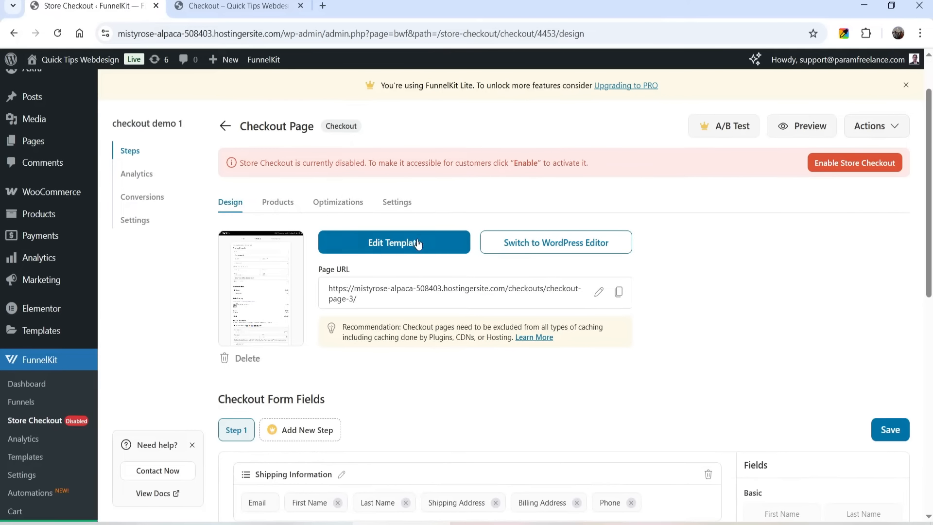
pyautogui.rightClick(387, 249)
pyautogui.click(439, 263)
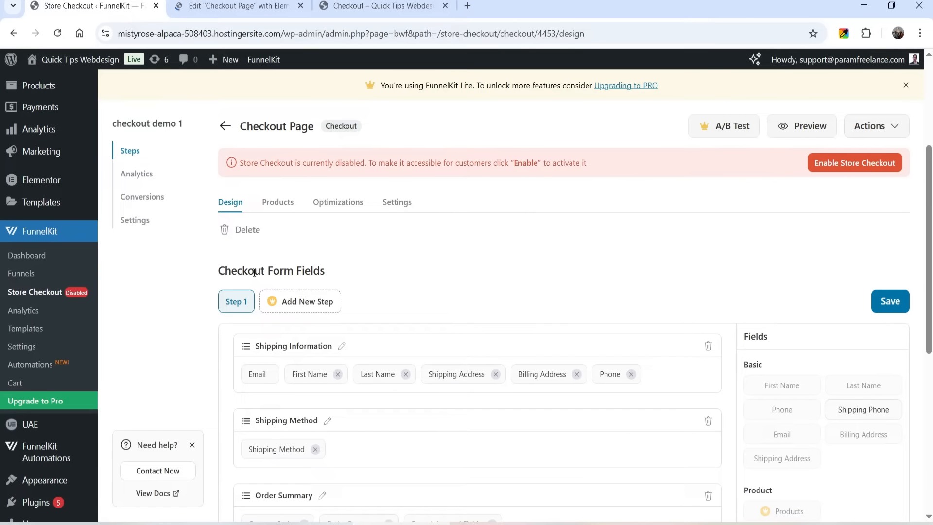
# - Examine the Checkout Form Fields, including the shipping, order summary and payment gateway sections and the available extra fields
pyautogui.scroll(-1, 491, 360)
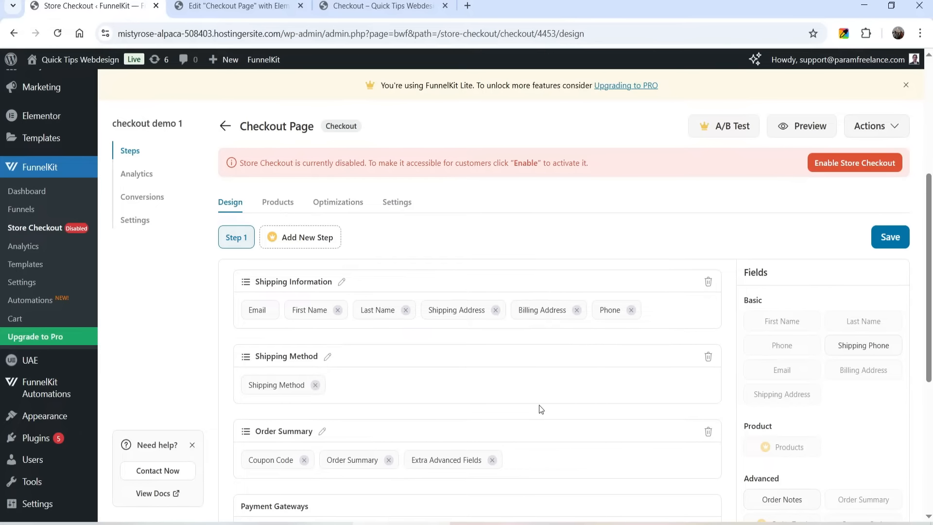
pyautogui.scroll(-1, 335, 350)
pyautogui.scroll(-3, 422, 305)
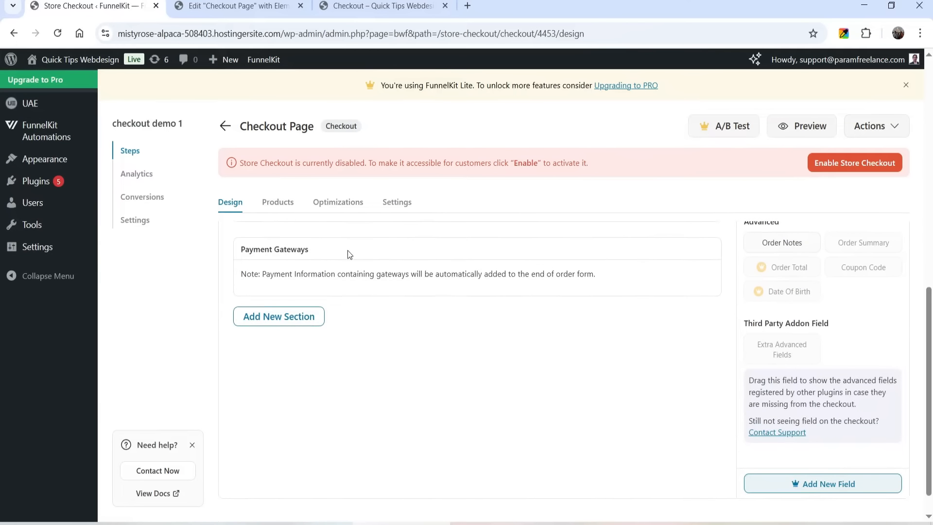
pyautogui.scroll(3, 370, 326)
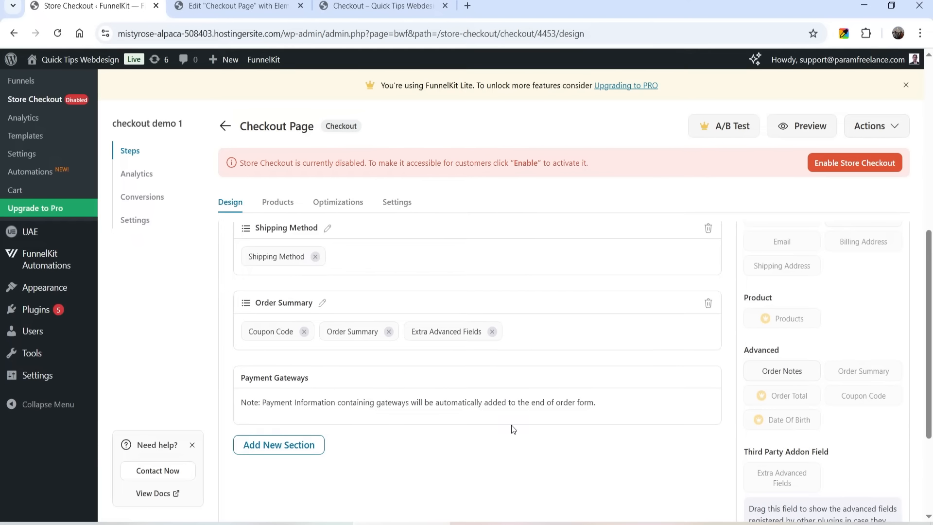
pyautogui.scroll(-3, 523, 438)
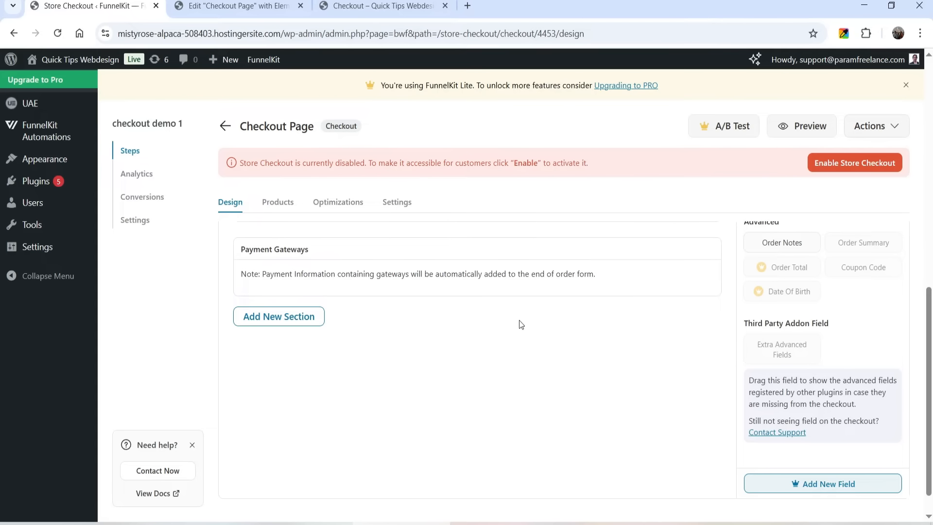
pyautogui.scroll(4, 866, 373)
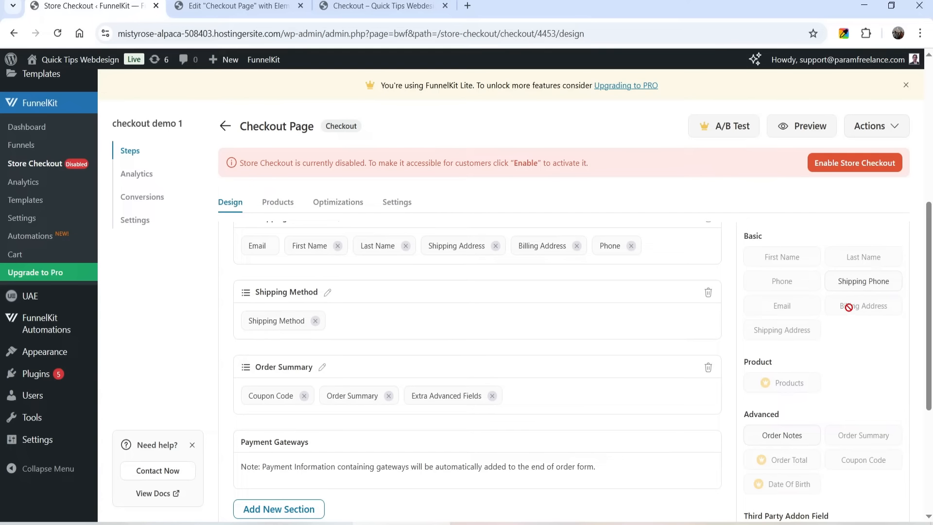
pyautogui.scroll(4, 850, 308)
# - In the Elementor editor, replace the My Store header logo with the white DNK logo from the media library
pyautogui.click(214, 4)
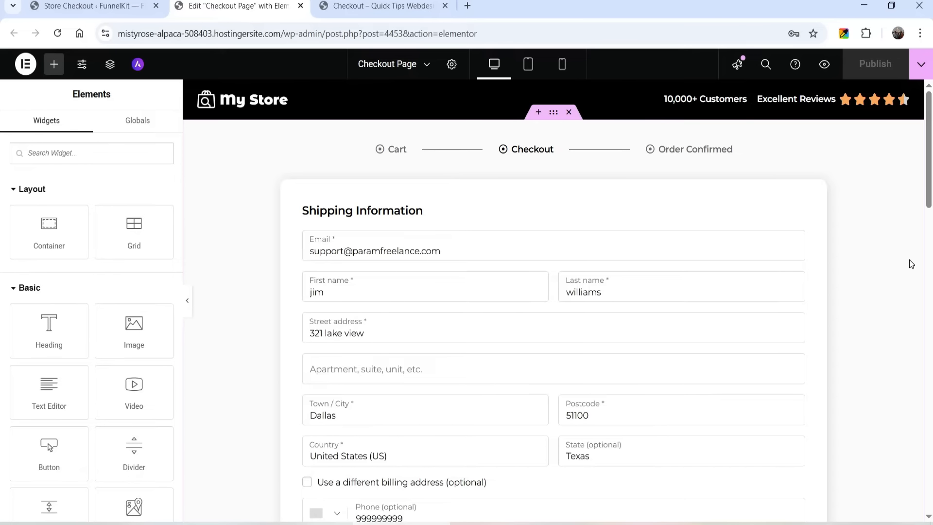
pyautogui.click(264, 101)
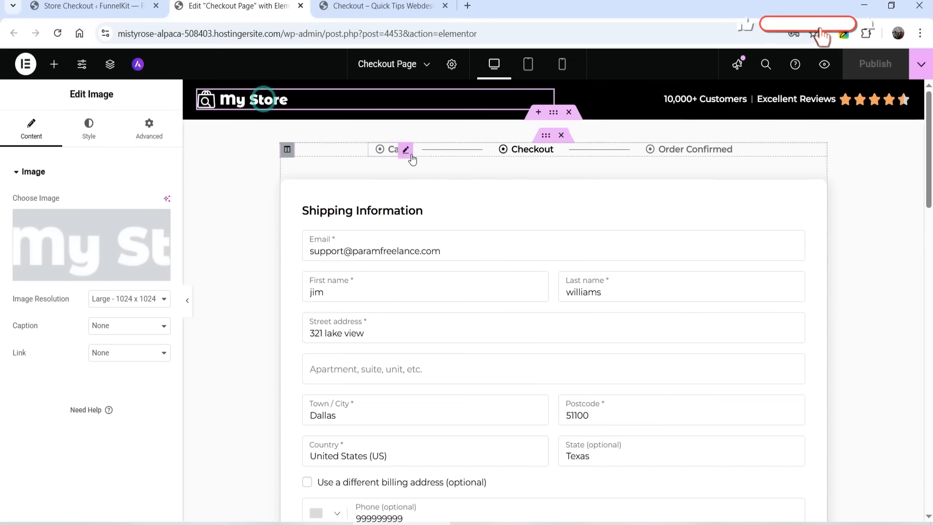
pyautogui.click(86, 226)
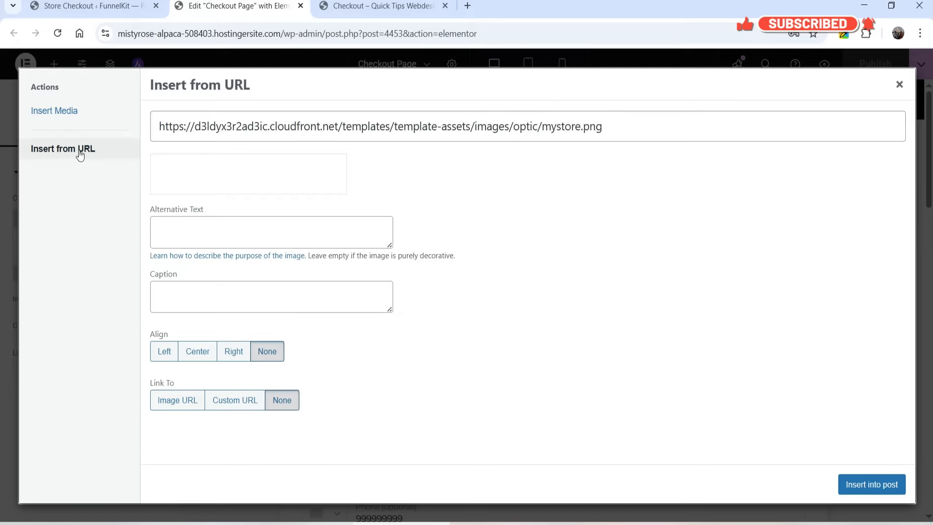
pyautogui.click(64, 112)
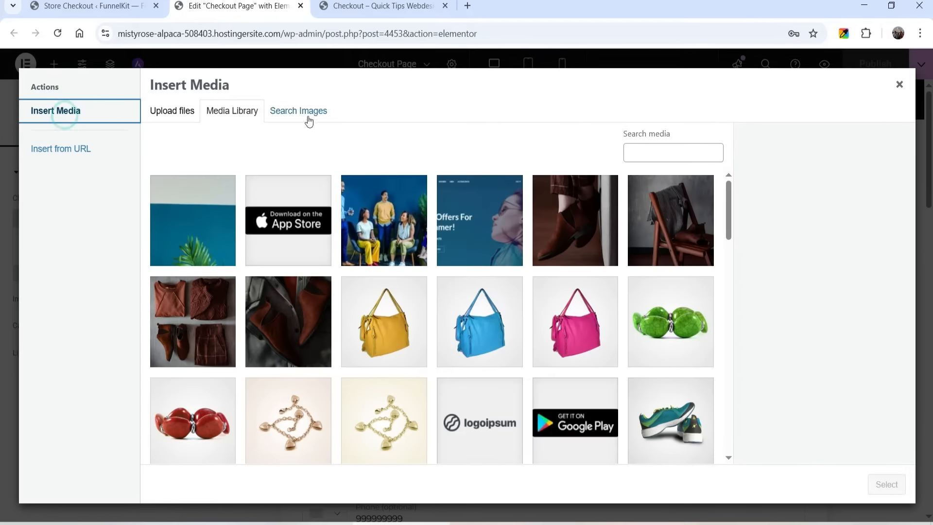
pyautogui.scroll(-20, 506, 311)
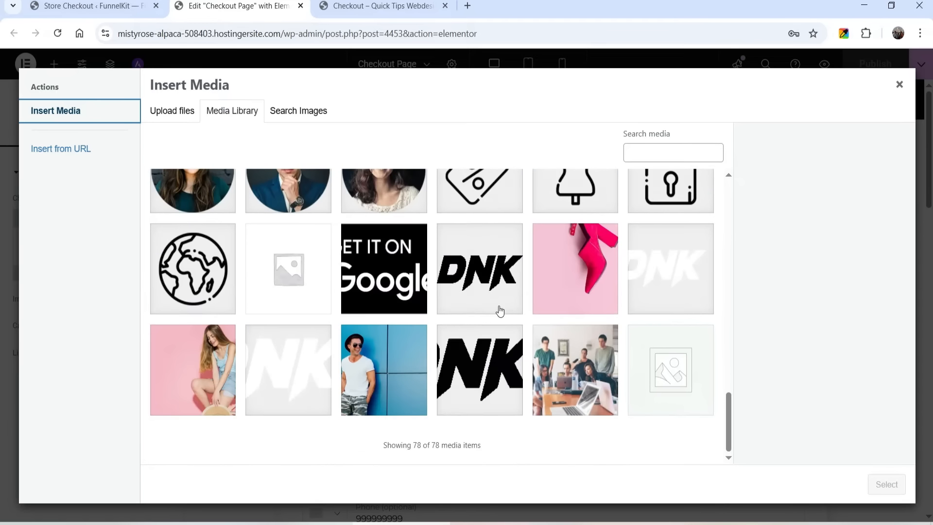
pyautogui.click(659, 282)
pyautogui.click(892, 486)
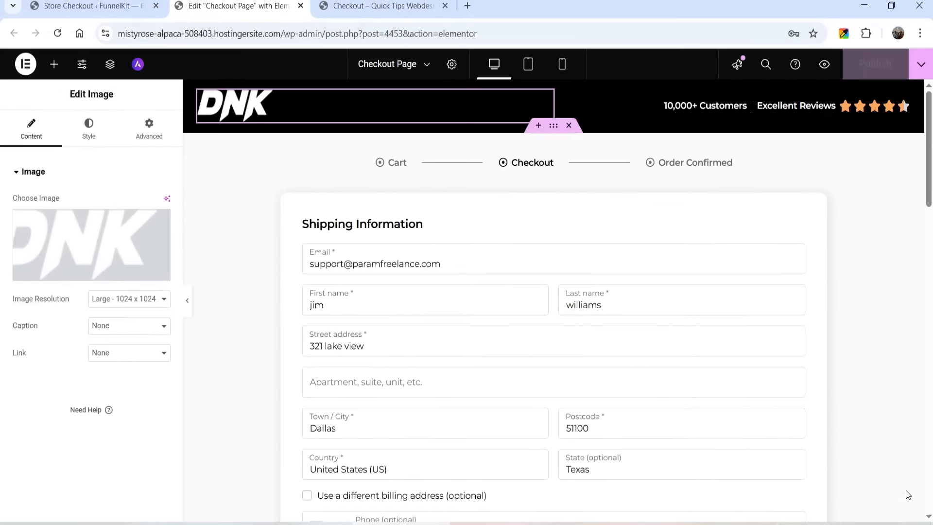
# - Examine the content settings of the header's customer and review text items and its star rating
pyautogui.click(679, 115)
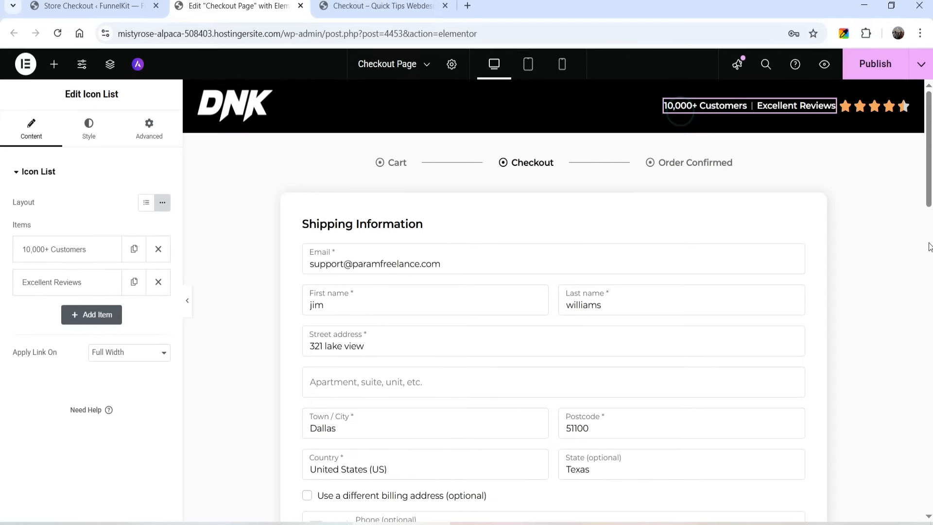
pyautogui.click(36, 252)
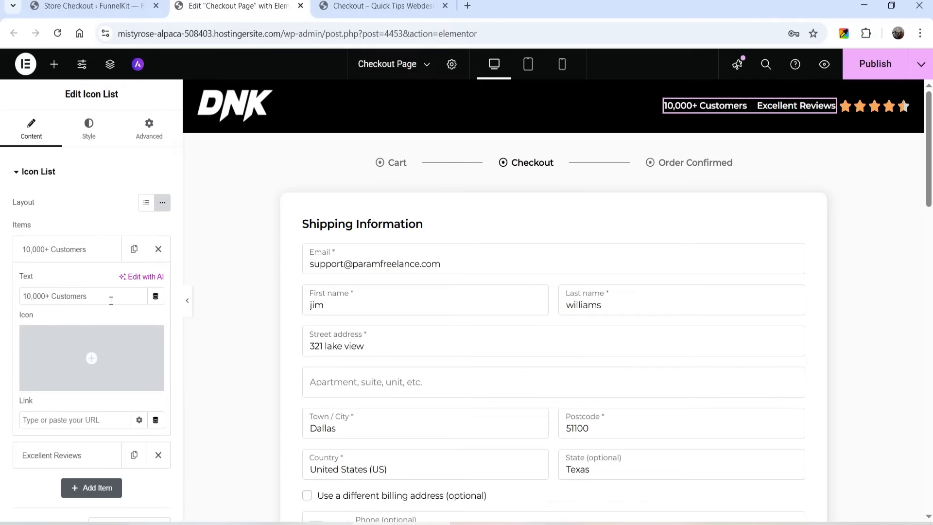
pyautogui.click(92, 250)
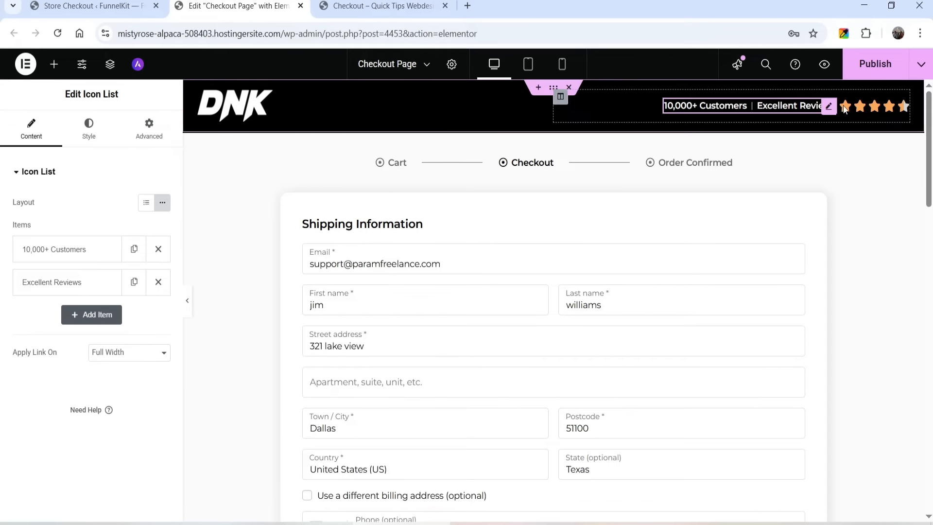
pyautogui.click(857, 110)
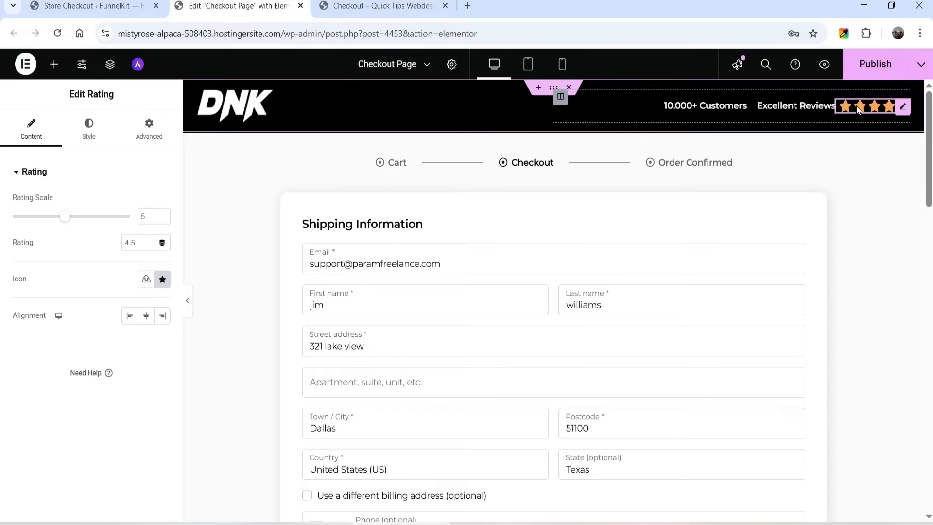
pyautogui.click(146, 240)
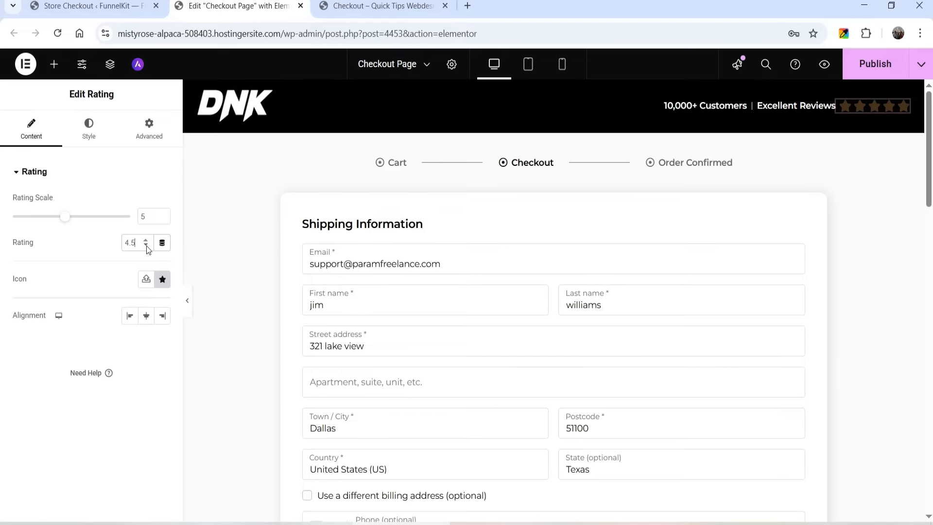
# - Examine the checkout form's content settings, including the collapsible order summary, shipping information, order summary, payment gateways and checkout buttons
pyautogui.click(772, 229)
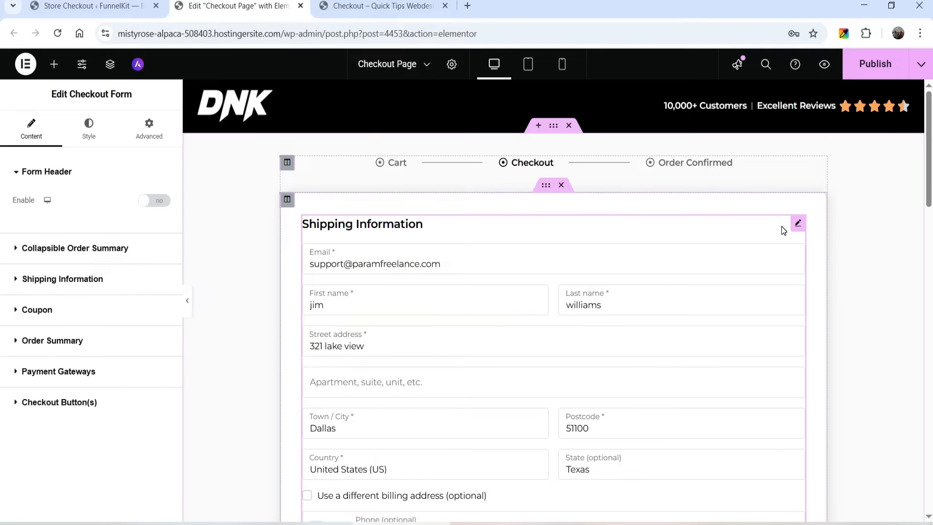
pyautogui.scroll(-2, 719, 313)
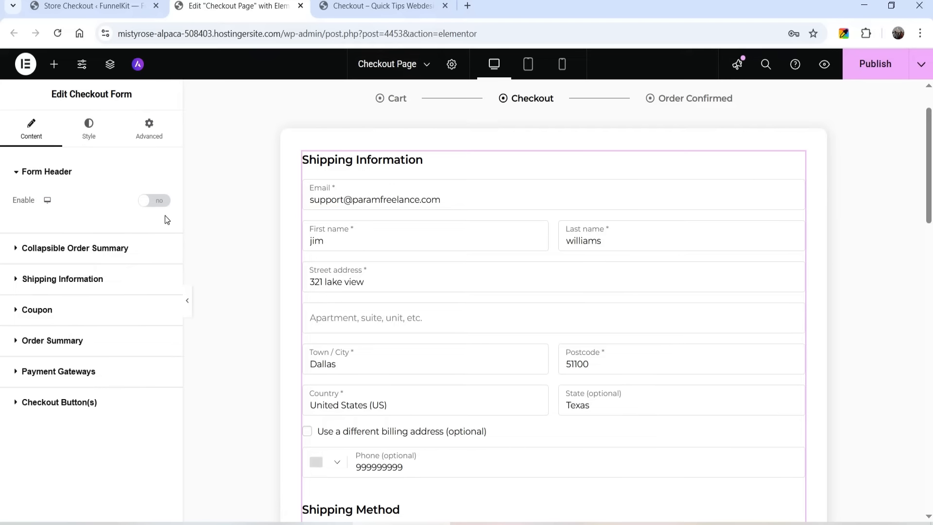
pyautogui.click(66, 253)
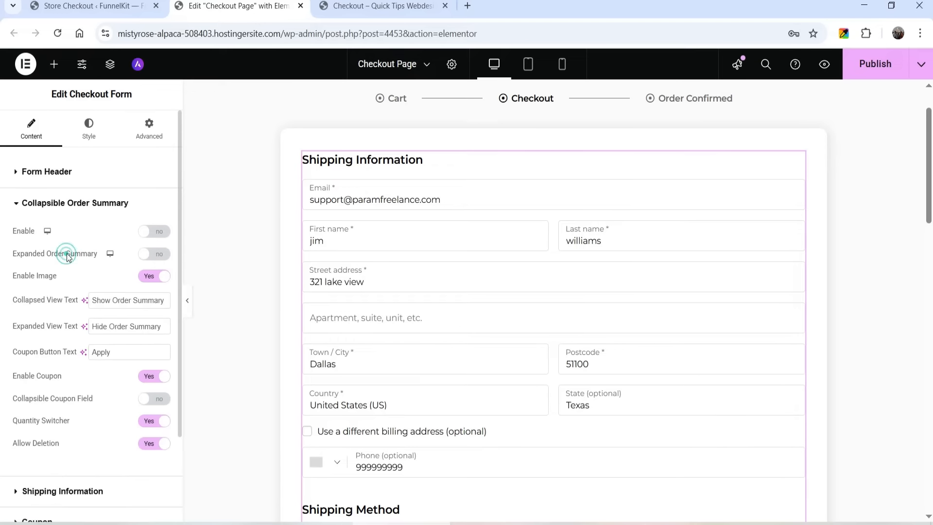
pyautogui.scroll(-2, 83, 235)
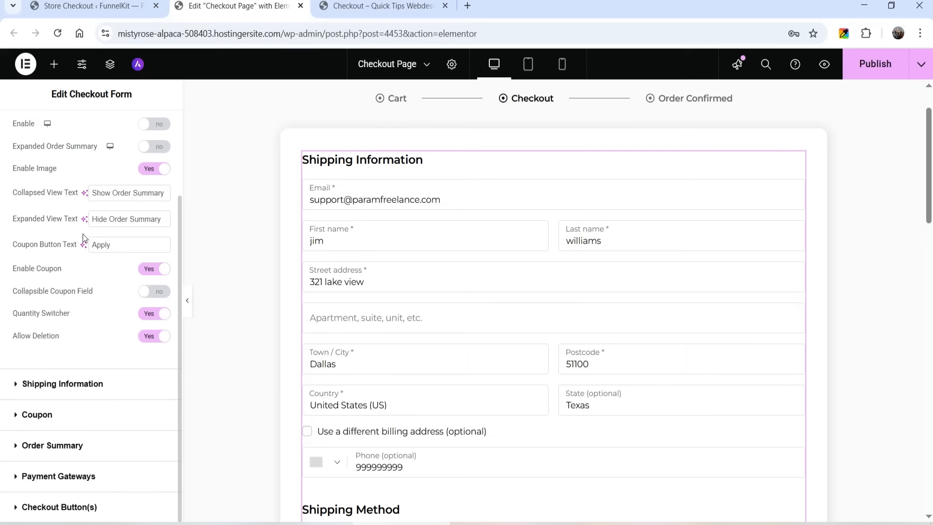
pyautogui.click(68, 381)
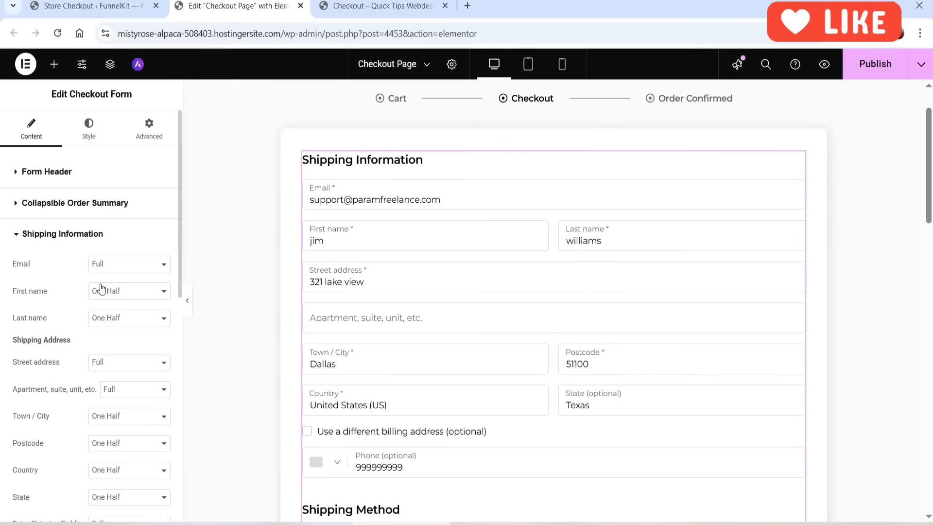
pyautogui.scroll(-8, 97, 287)
pyautogui.click(128, 186)
pyautogui.click(132, 186)
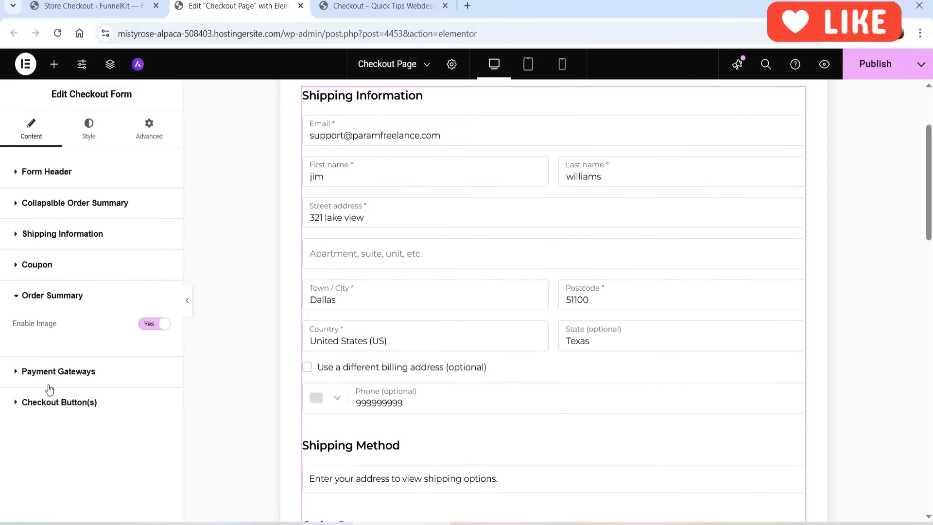
pyautogui.click(33, 374)
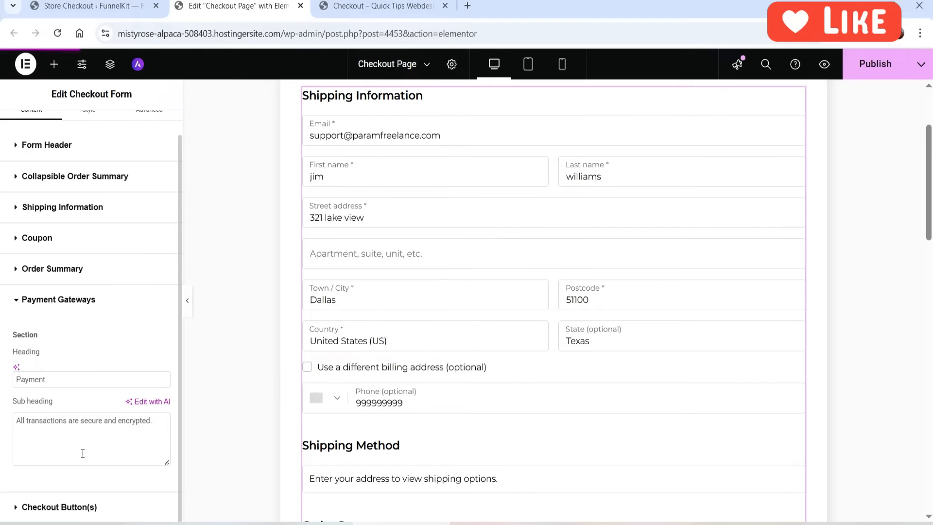
pyautogui.click(48, 506)
pyautogui.scroll(-10, 574, 294)
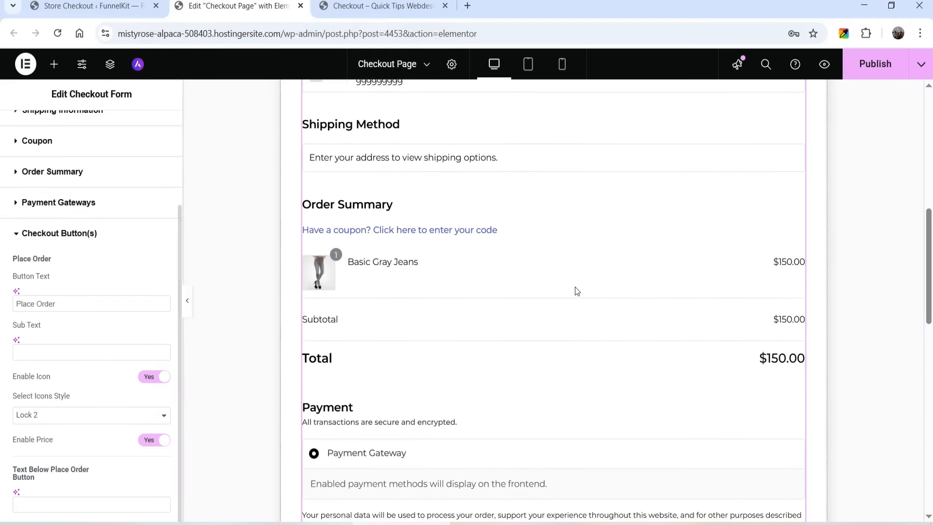
pyautogui.tripleClick(68, 304)
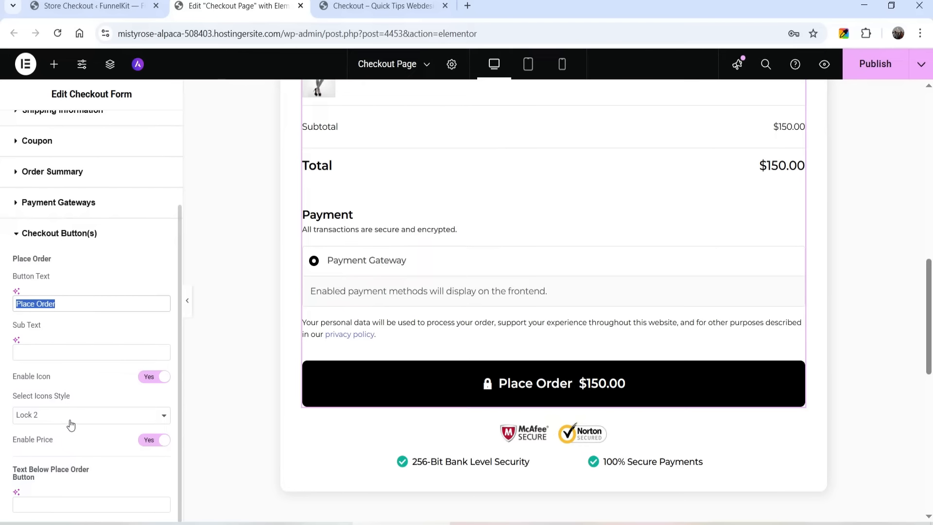
# - Try a blue global color as the checkout form's Content Color and check it across the page
pyautogui.scroll(3, 82, 272)
pyautogui.click(89, 129)
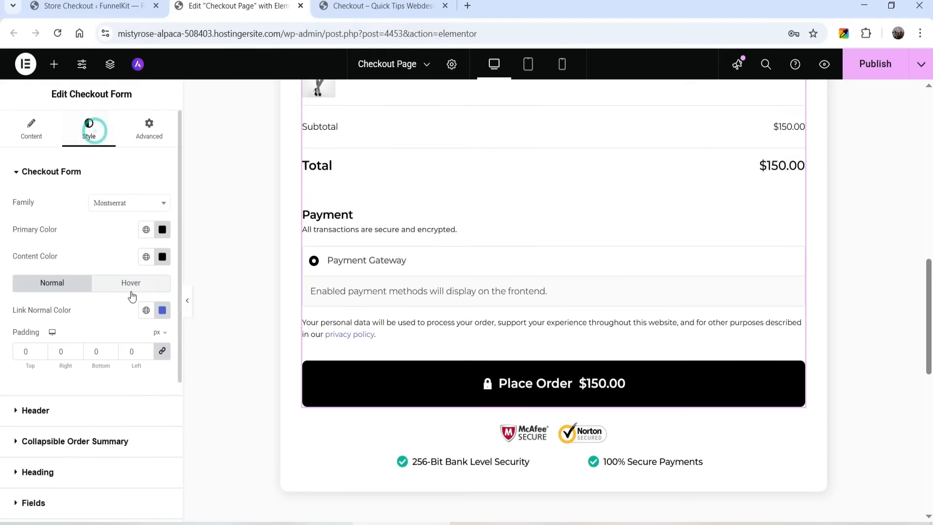
pyautogui.scroll(8, 656, 270)
pyautogui.scroll(4, 642, 273)
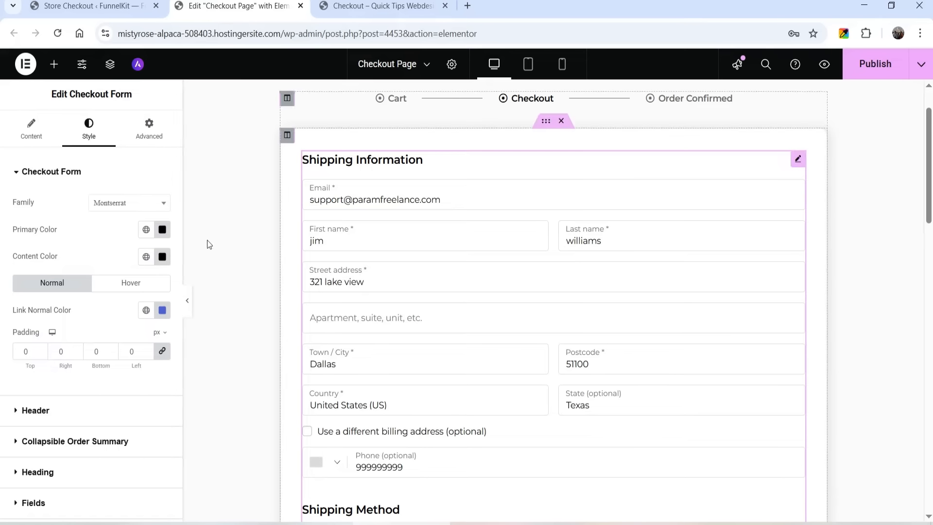
pyautogui.click(145, 256)
pyautogui.click(81, 519)
pyautogui.scroll(-10, 439, 236)
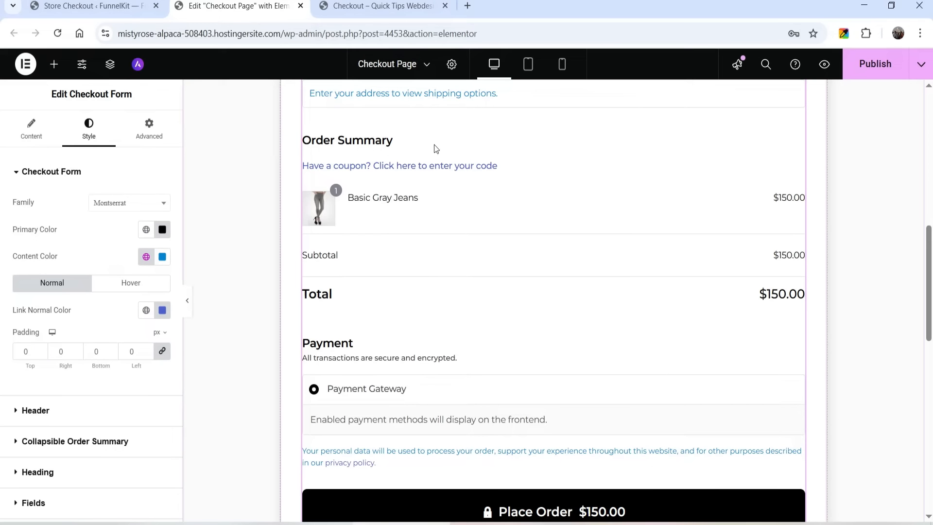
pyautogui.scroll(5, 437, 160)
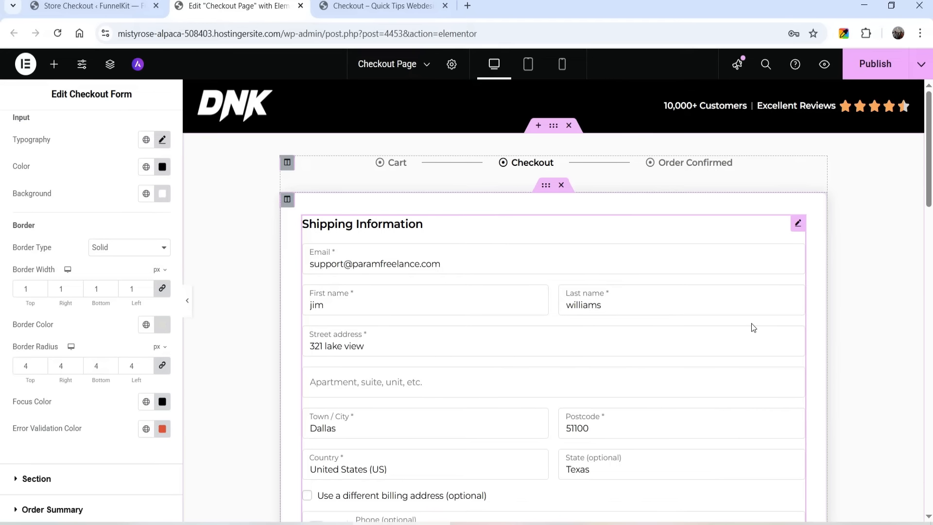
# - Review the checkout page down to its security badges and publish it
pyautogui.scroll(-10, 751, 323)
pyautogui.scroll(10, 687, 334)
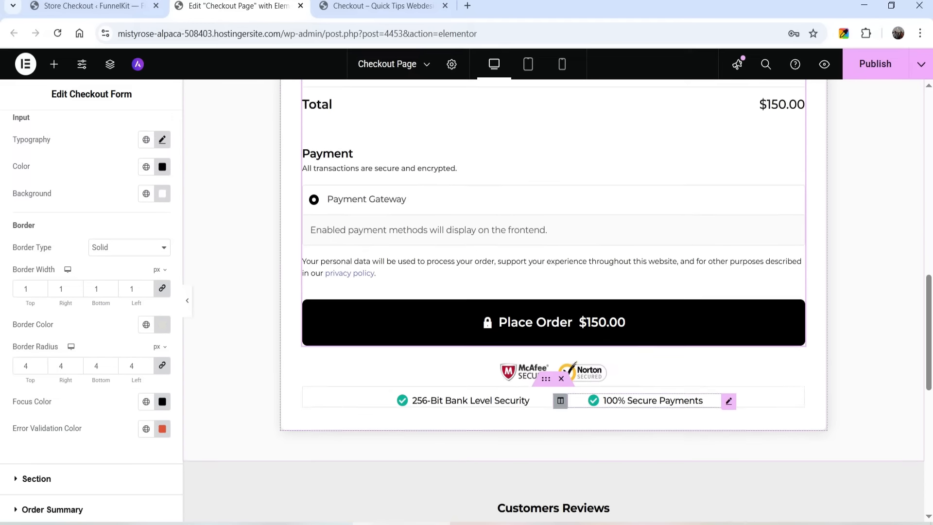
pyautogui.click(893, 63)
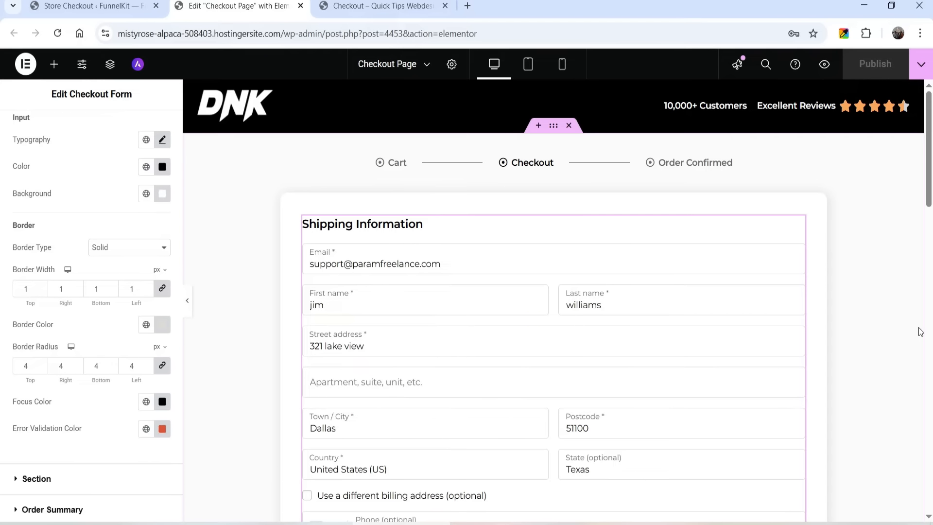
# - Return to the FunnelKit store checkout, open the Thank you Page step and load its template for editing in a new browser tab
pyautogui.click(88, 4)
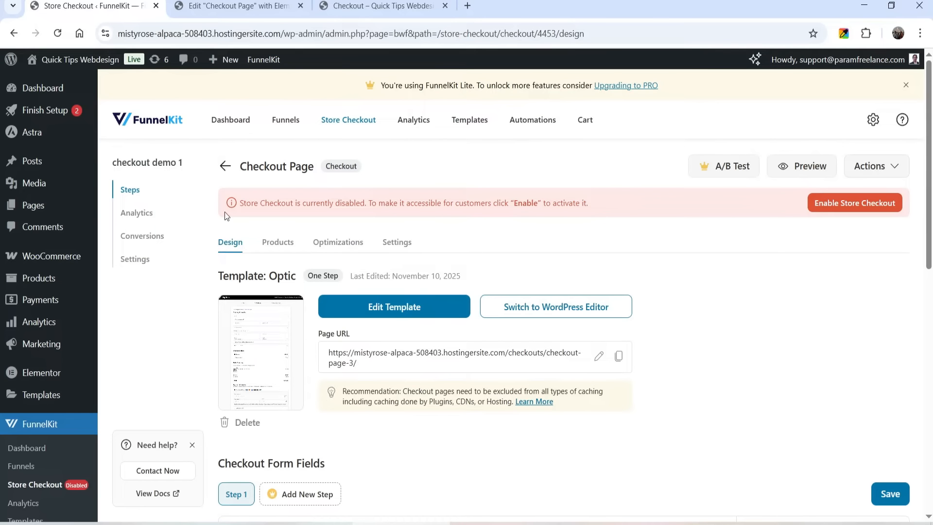
pyautogui.click(224, 166)
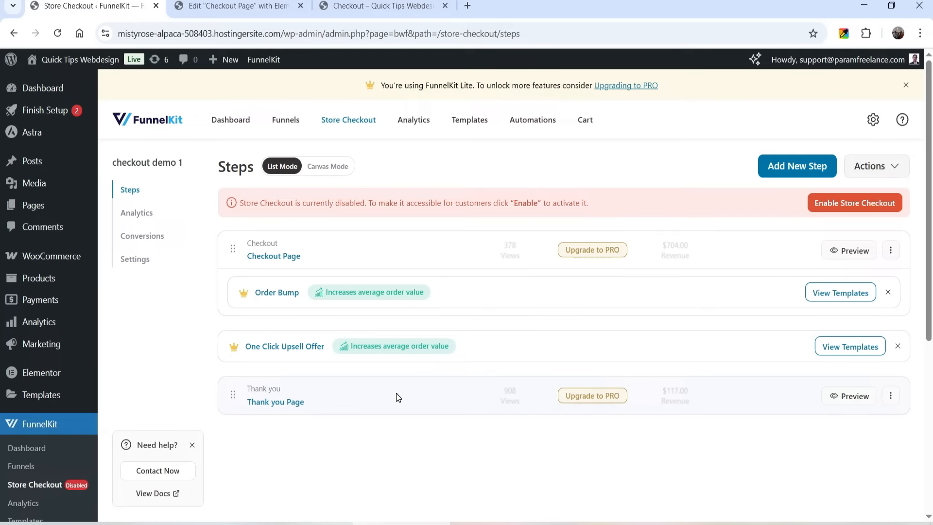
pyautogui.click(273, 404)
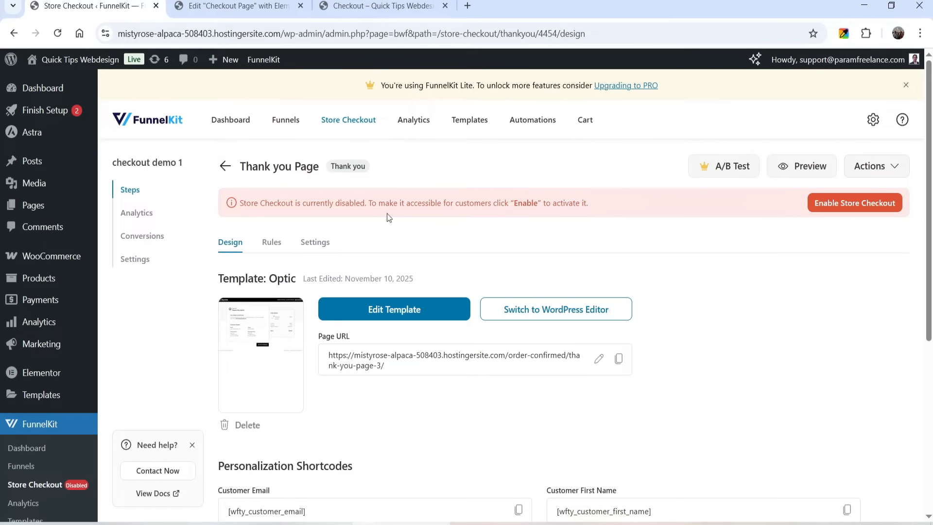
pyautogui.rightClick(387, 305)
pyautogui.click(450, 320)
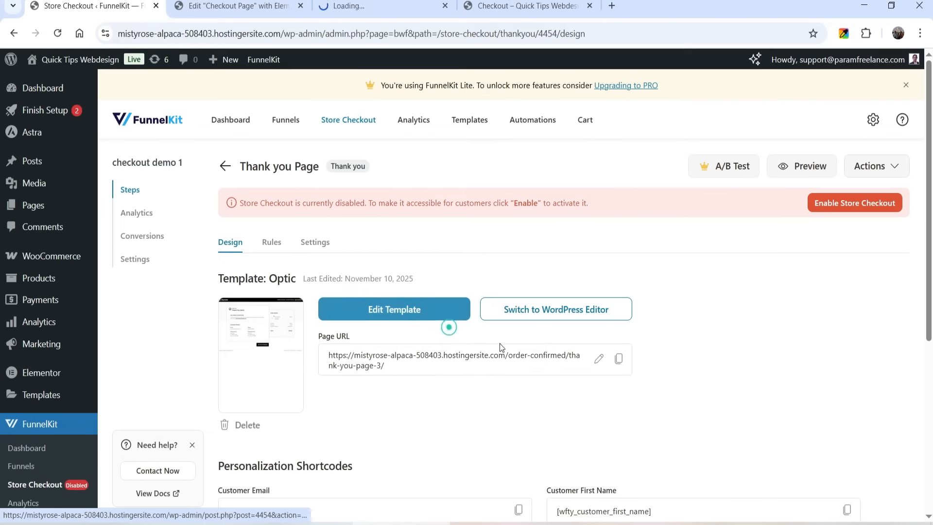
pyautogui.click(357, 11)
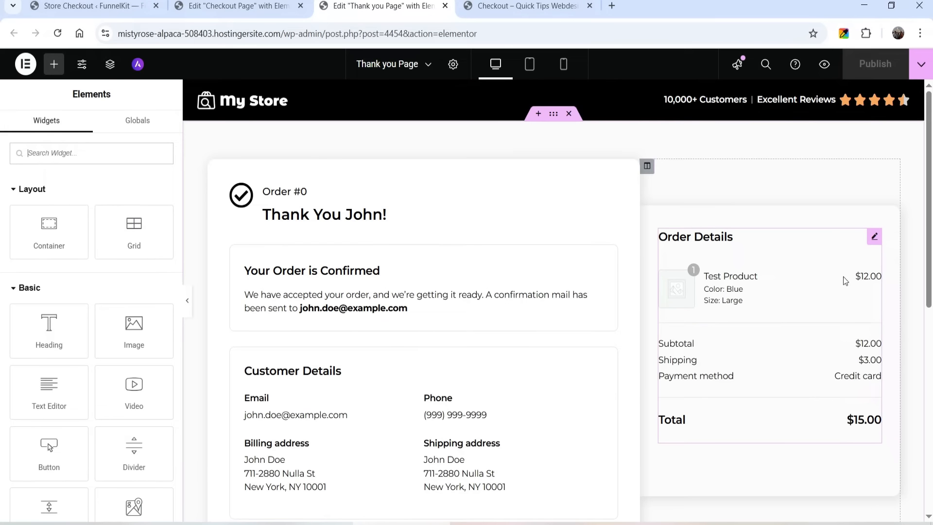
# - Examine the thank you page's order confirmation, customer details, order details and special offer sections
pyautogui.scroll(-3, 826, 291)
pyautogui.scroll(4, 698, 331)
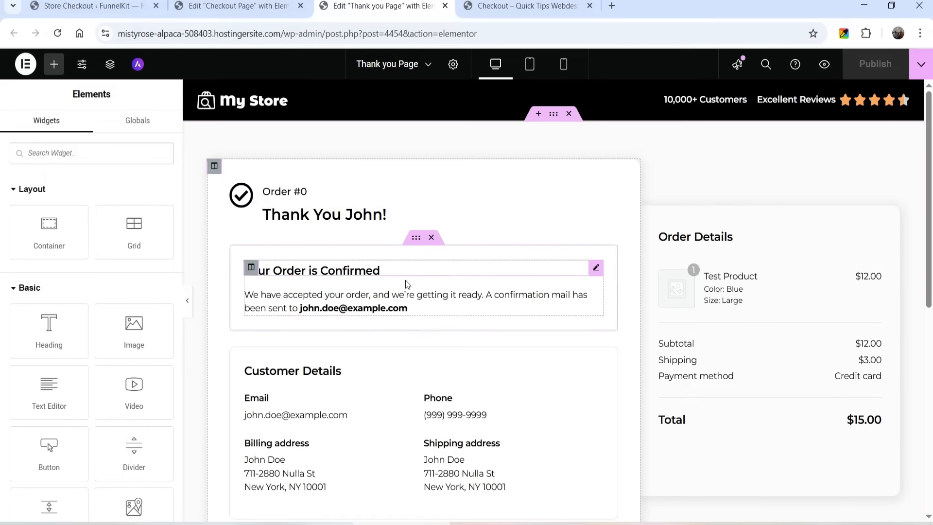
pyautogui.scroll(-1, 345, 230)
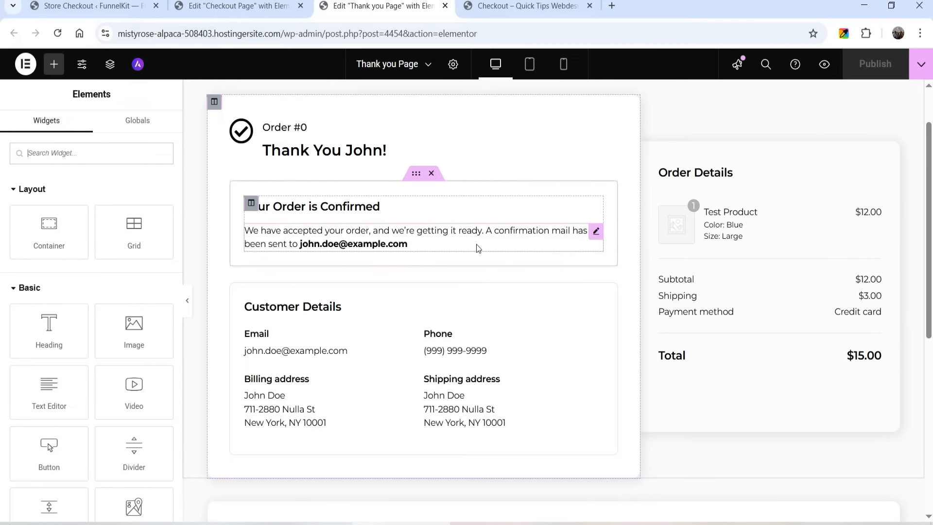
pyautogui.scroll(-2, 406, 235)
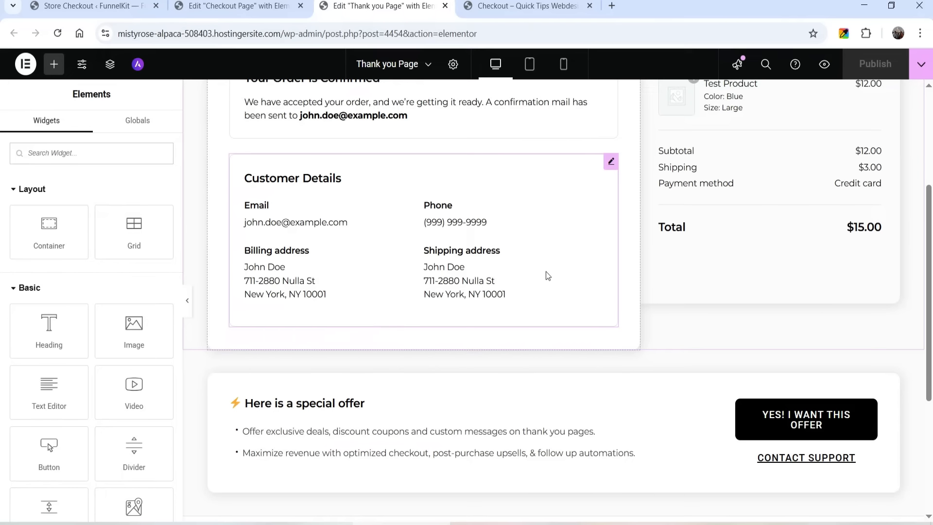
pyautogui.scroll(-3, 546, 272)
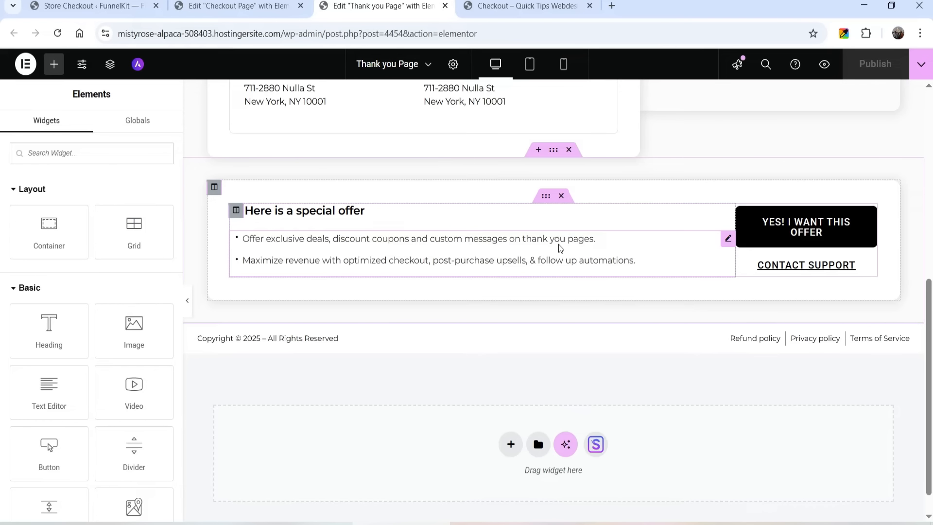
pyautogui.scroll(10, 631, 273)
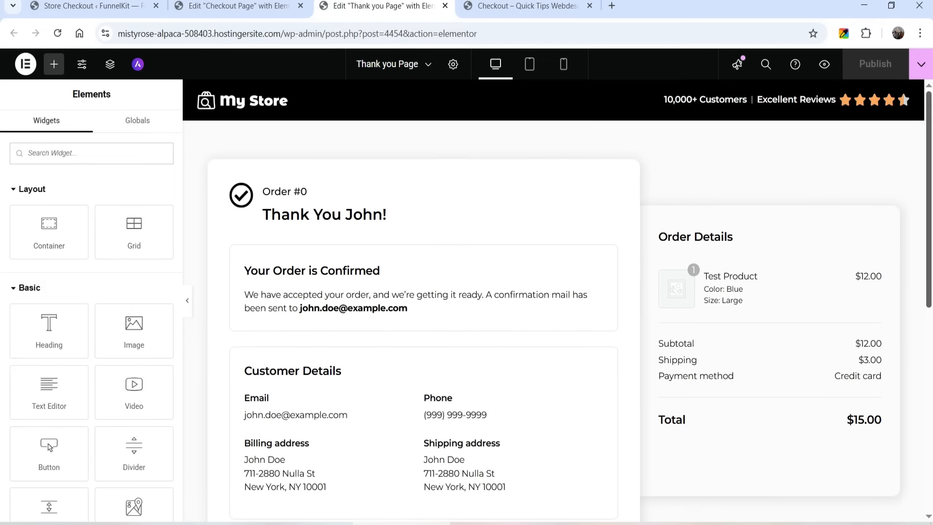
# - Replace the thank you page's My Store header logo with the white DNK logo from the media library
pyautogui.click(285, 99)
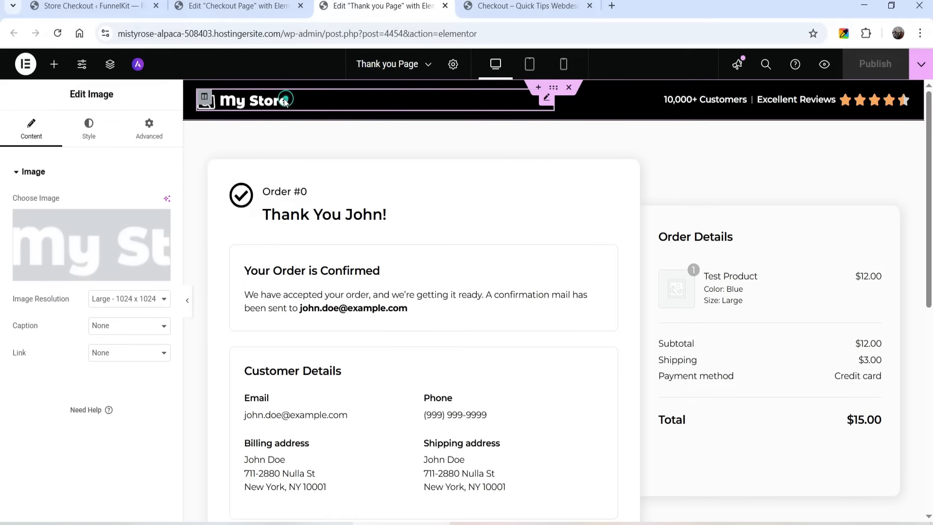
pyautogui.click(103, 229)
pyautogui.click(40, 109)
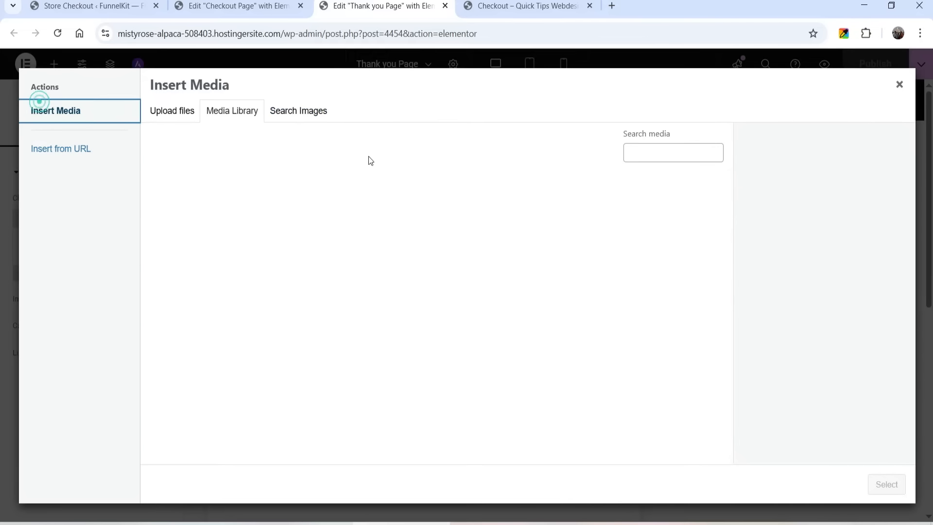
pyautogui.scroll(-10, 468, 304)
pyautogui.click(651, 261)
pyautogui.click(886, 485)
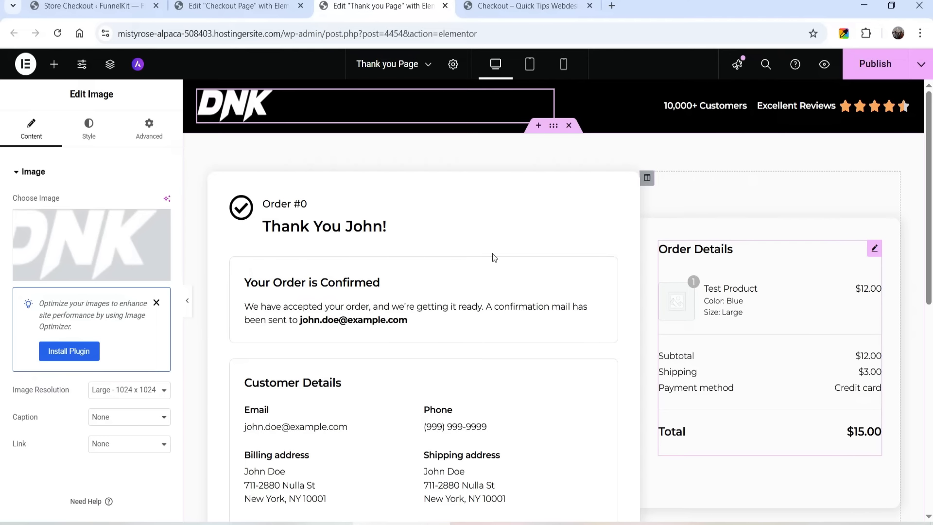
# - Look through the Elementor widgets available for the thank you page and review the page layout
pyautogui.click(54, 68)
pyautogui.scroll(-6, 33, 275)
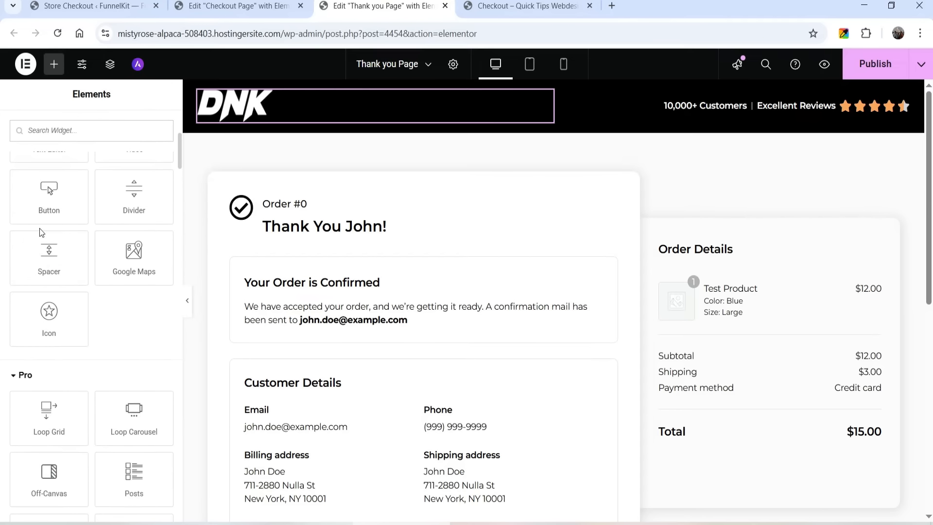
pyautogui.scroll(-10, 33, 275)
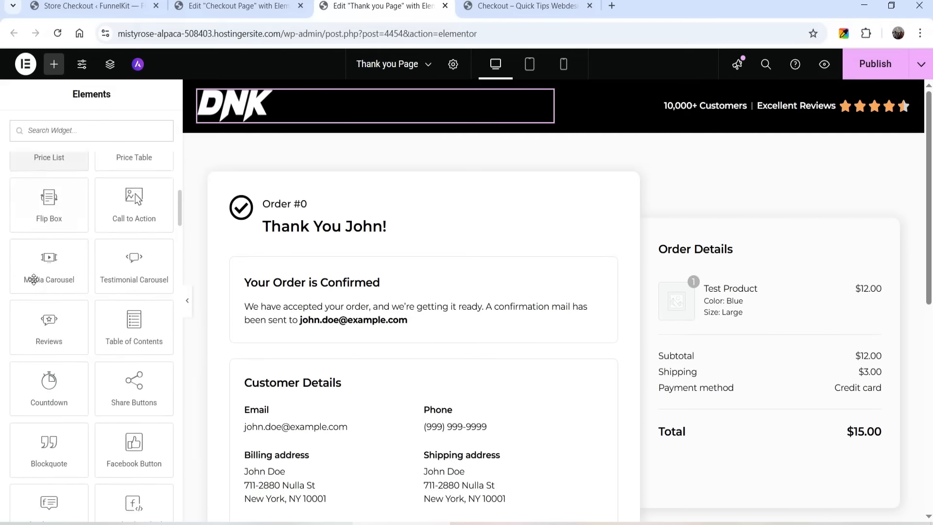
pyautogui.scroll(-6, 729, 236)
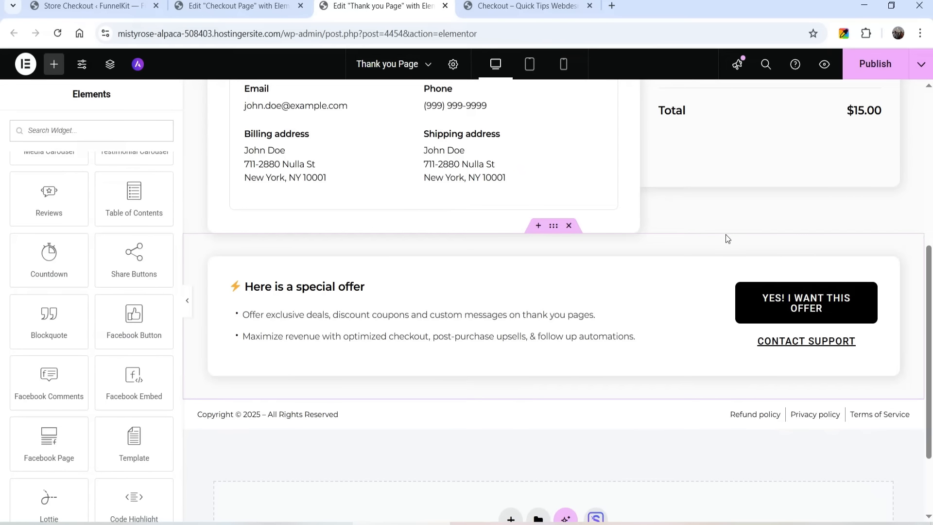
pyautogui.scroll(6, 724, 234)
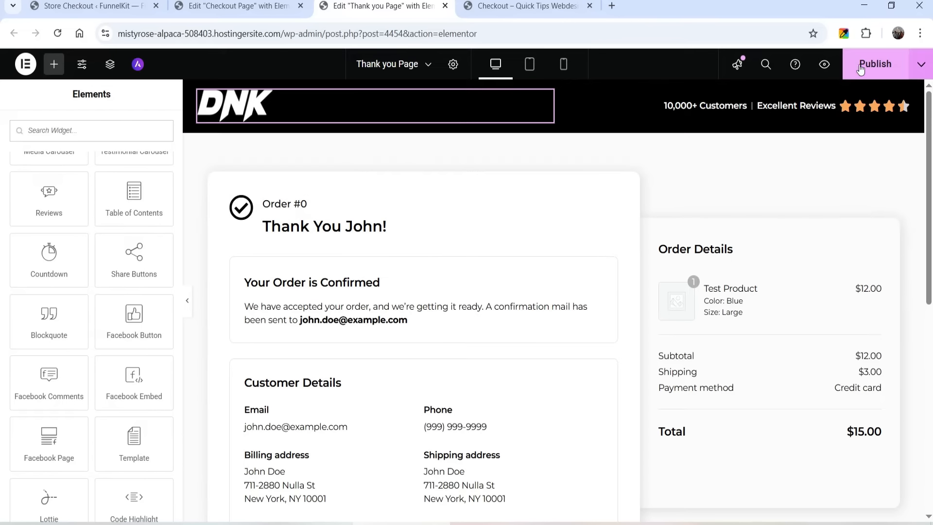
# - Publish the thank you page and return to the list of steps in the FunnelKit store checkout
pyautogui.click(881, 71)
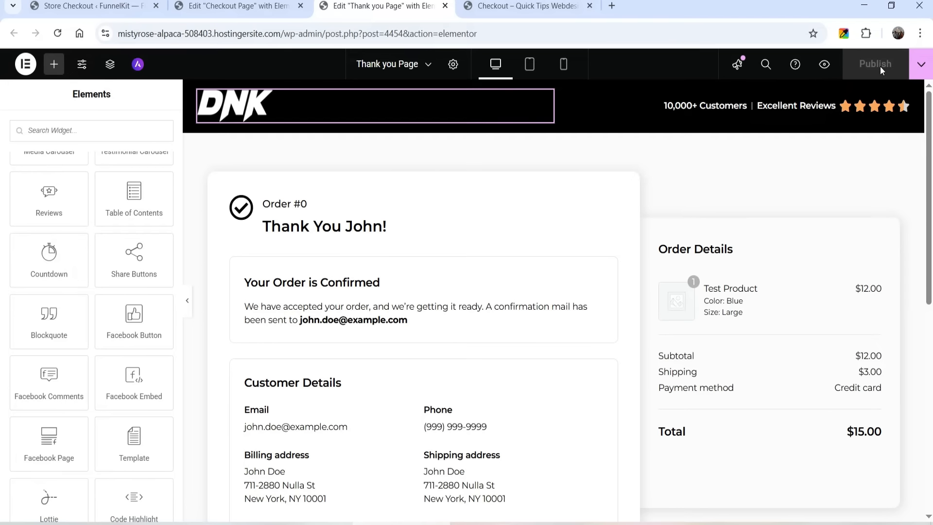
pyautogui.click(88, 5)
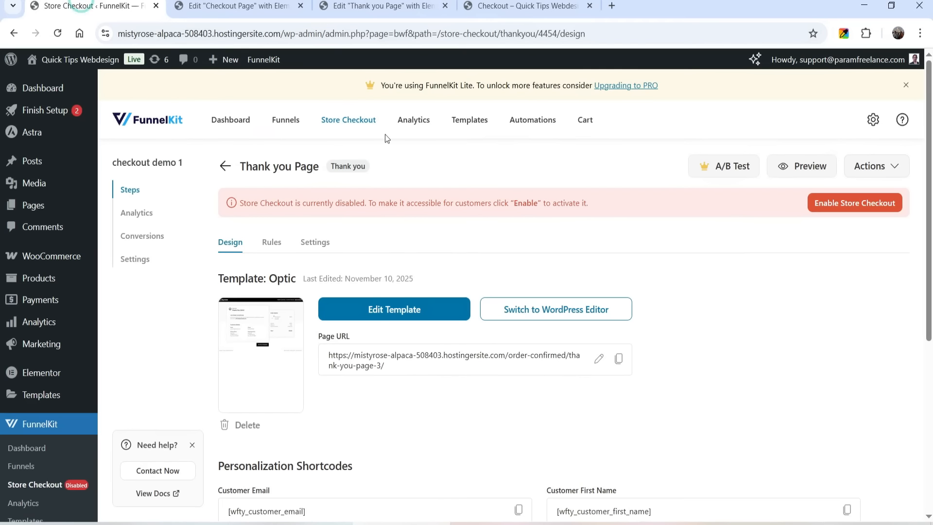
pyautogui.click(223, 168)
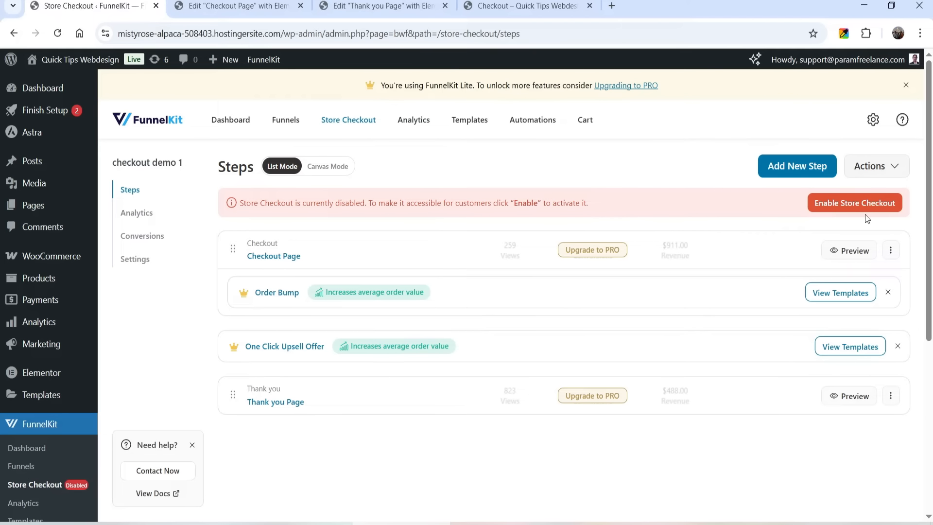
# - Review the live default checkout page, and enable the checkout demo 1 store checkout in FunnelKit
pyautogui.click(517, 3)
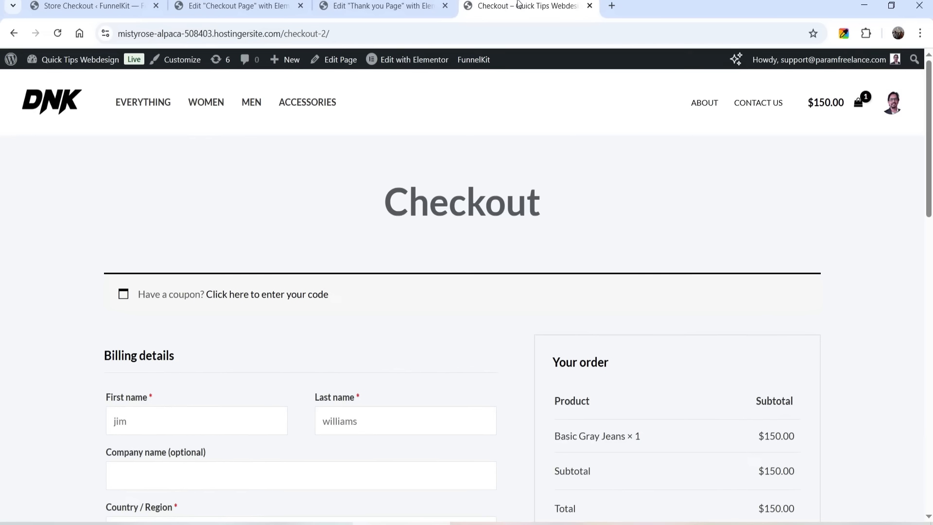
pyautogui.scroll(-5, 829, 306)
pyautogui.scroll(5, 828, 307)
pyautogui.click(85, 6)
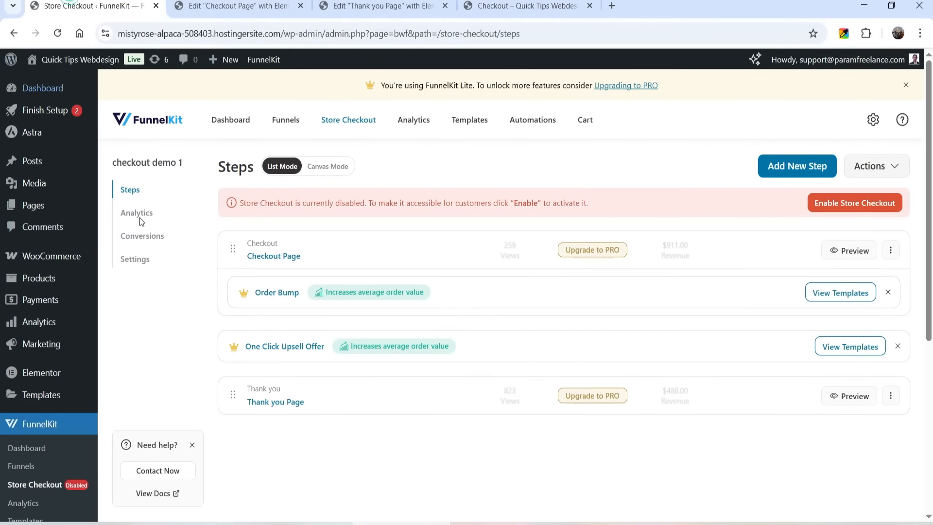
pyautogui.click(860, 206)
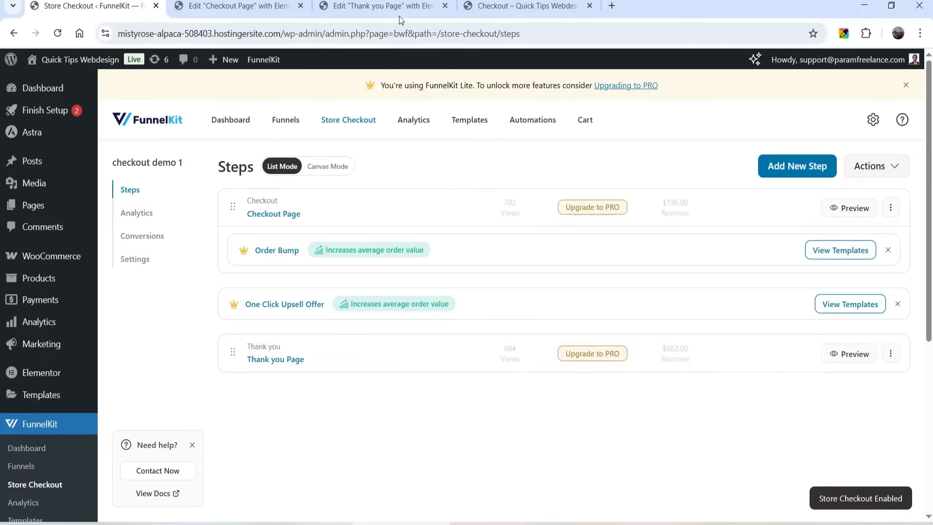
# - Reload the live checkout page and examine its header, shipping form, order summary, payment options and customer reviews
pyautogui.click(504, 6)
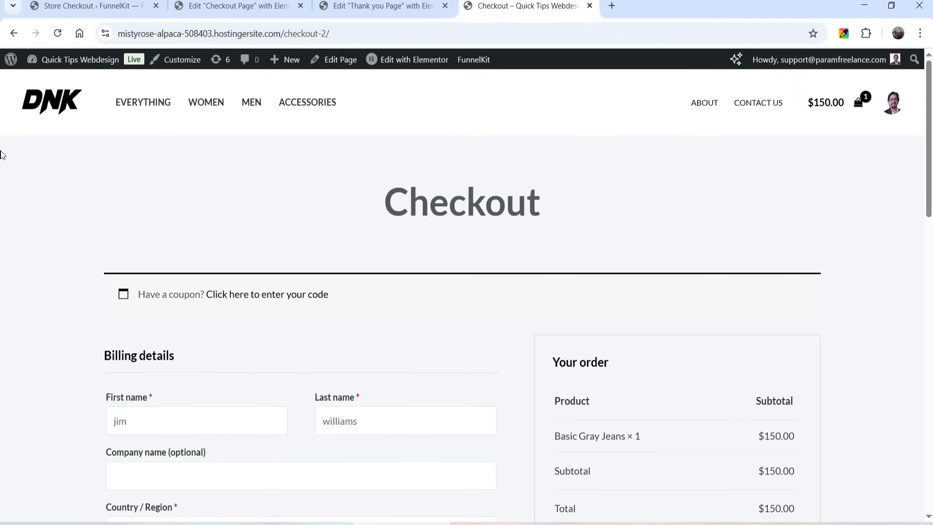
pyautogui.click(57, 34)
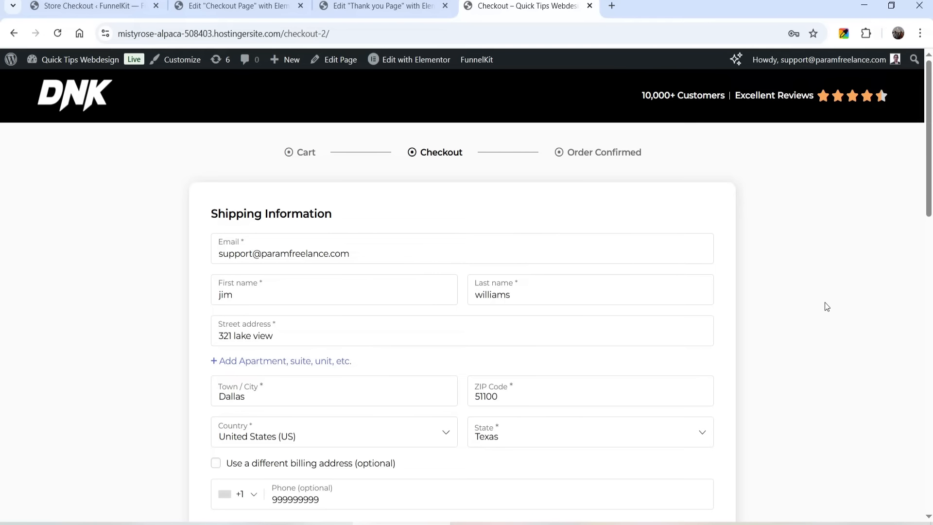
pyautogui.scroll(-2, 829, 286)
pyautogui.scroll(-3, 829, 286)
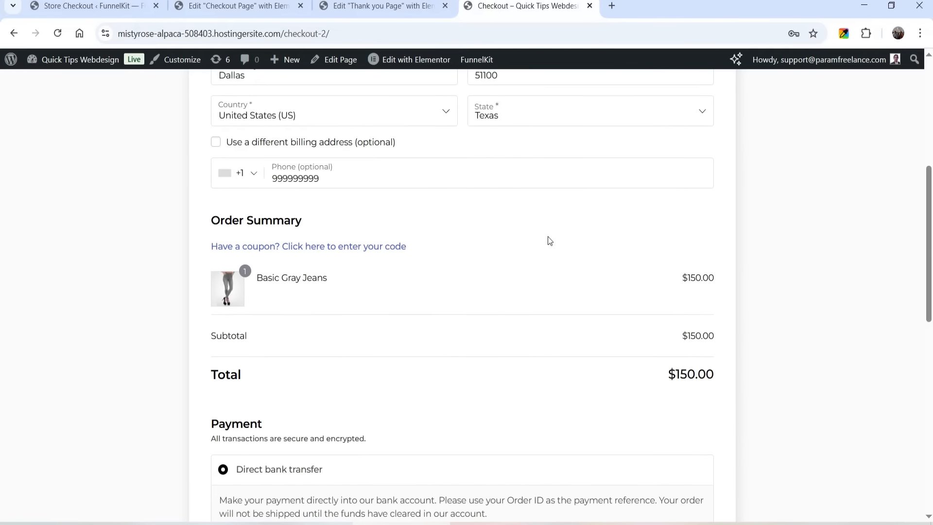
pyautogui.scroll(5, 363, 293)
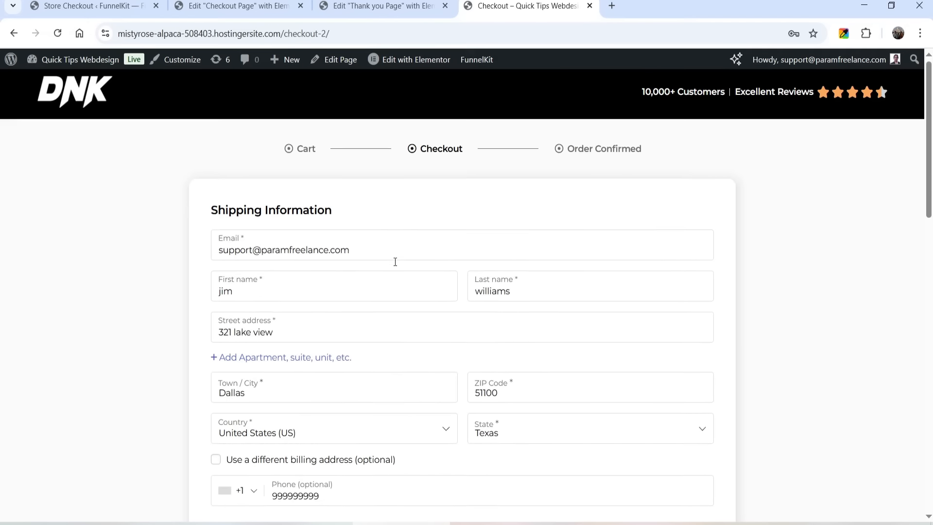
pyautogui.scroll(-2, 393, 260)
pyautogui.scroll(-3, 284, 270)
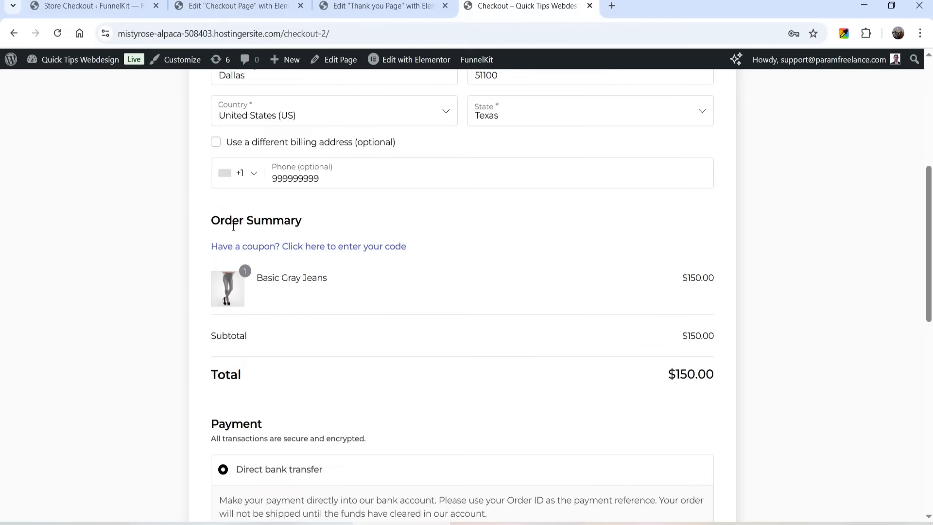
pyautogui.scroll(-2, 421, 239)
pyautogui.scroll(-4, 291, 262)
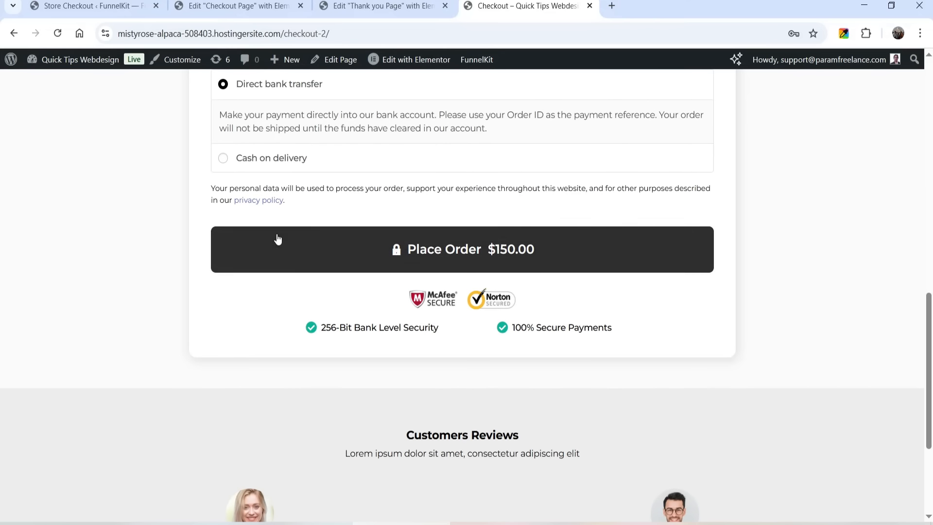
# - Choose Cash on delivery as the payment method on the live checkout page
pyautogui.scroll(2, 278, 239)
pyautogui.click(292, 286)
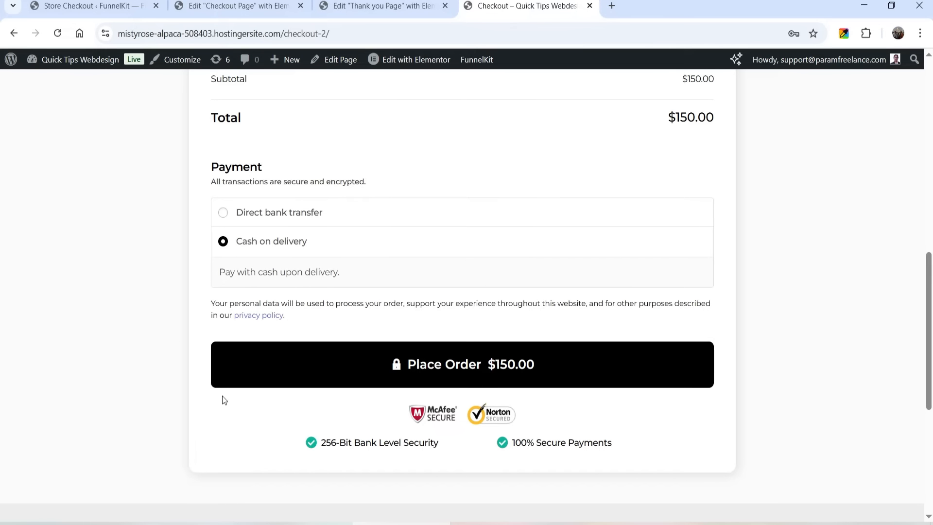
pyautogui.scroll(10, 486, 340)
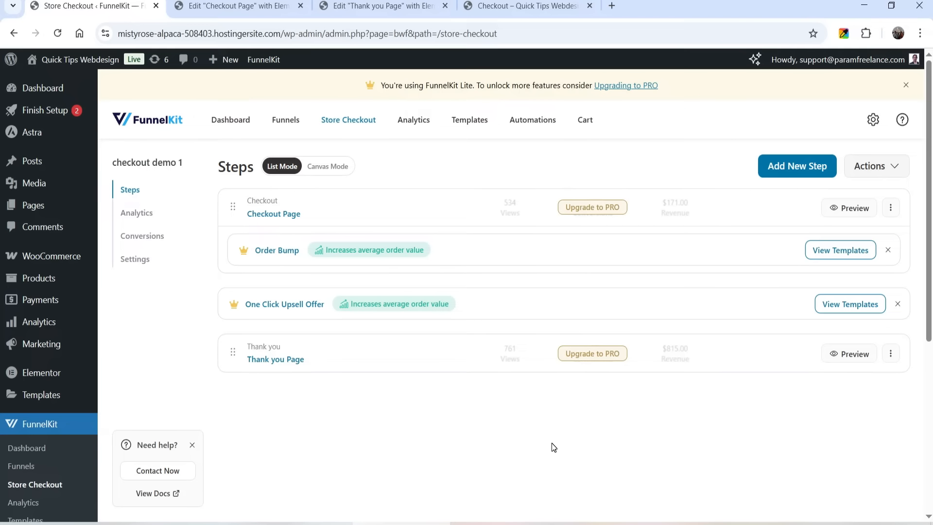
# - Activate the FunnelKit Funnel Builder Pro plugin from the installed plugins
pyautogui.scroll(-5, 552, 442)
pyautogui.click(22, 407)
pyautogui.scroll(-8, 323, 279)
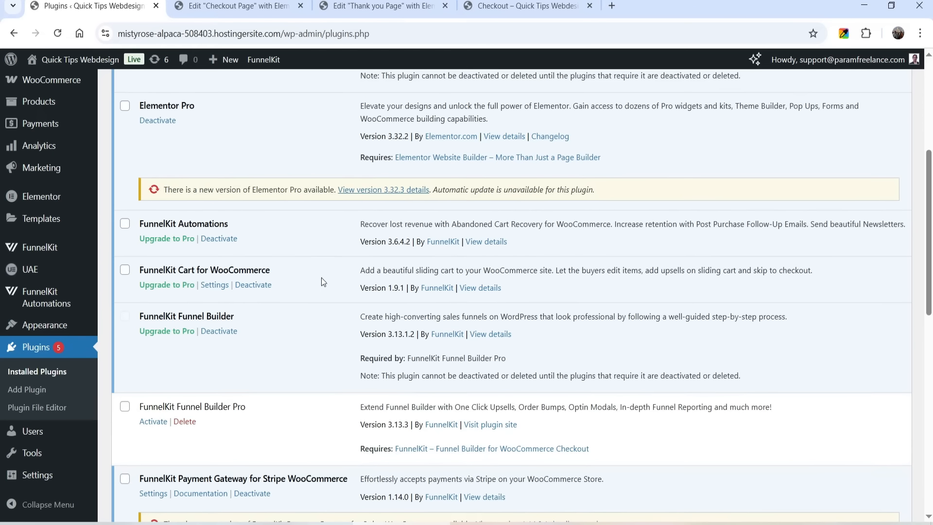
pyautogui.click(153, 293)
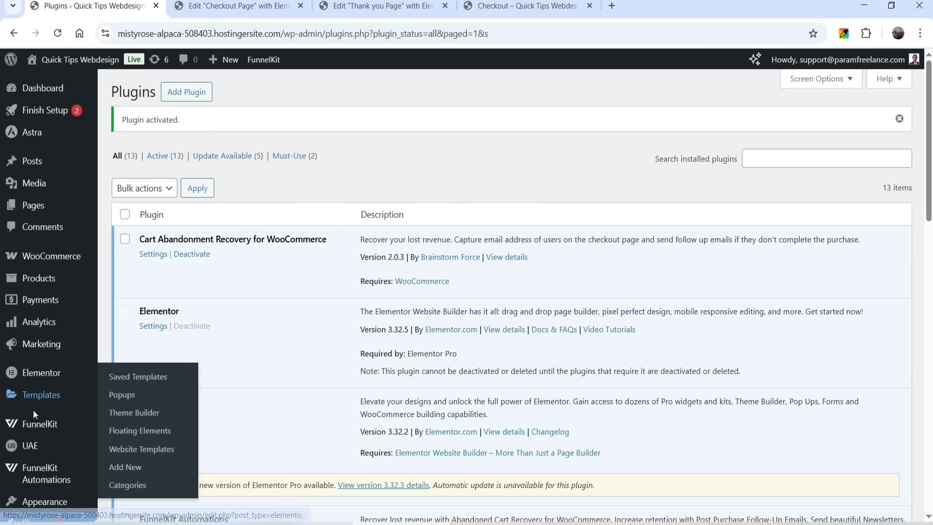
# - Delete the checkout demo 1 store checkout, saving the complete funnel as a JSON file on the Desktop before deletion
pyautogui.moveTo(36, 426)
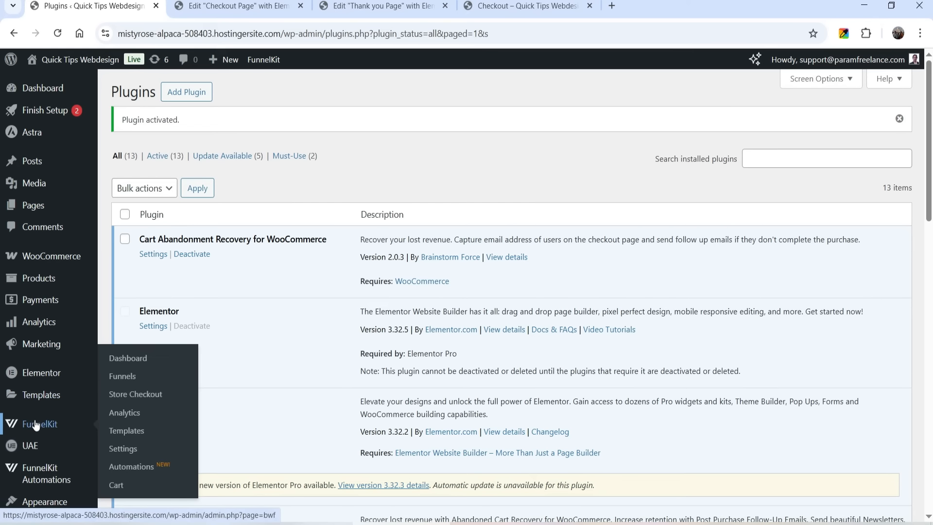
pyautogui.click(136, 393)
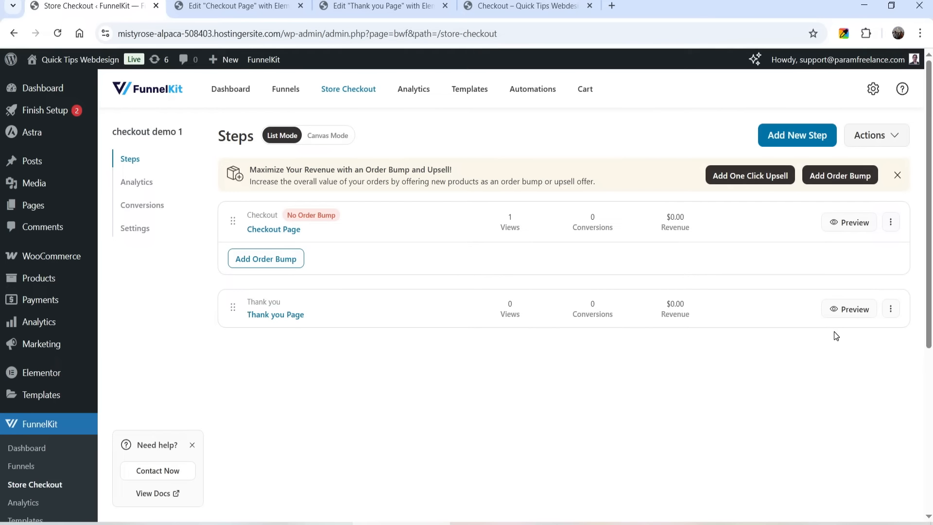
pyautogui.click(893, 136)
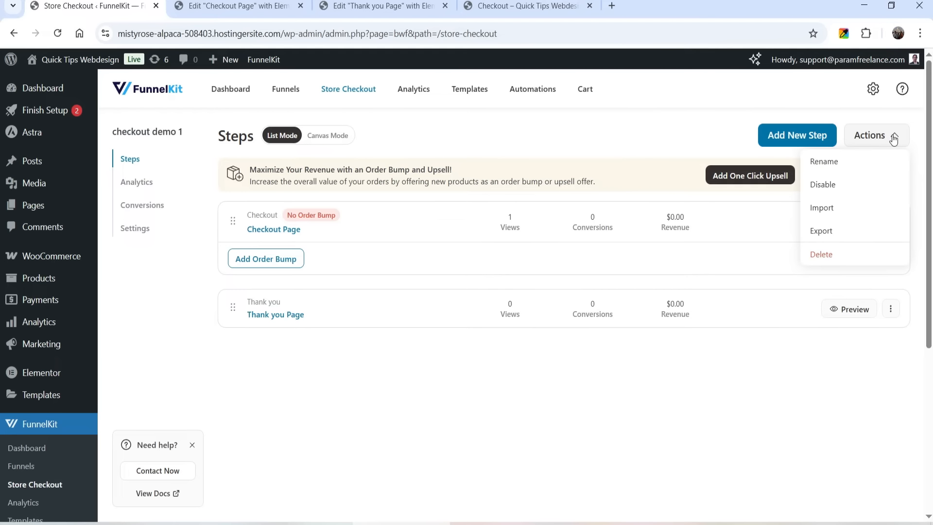
pyautogui.click(840, 256)
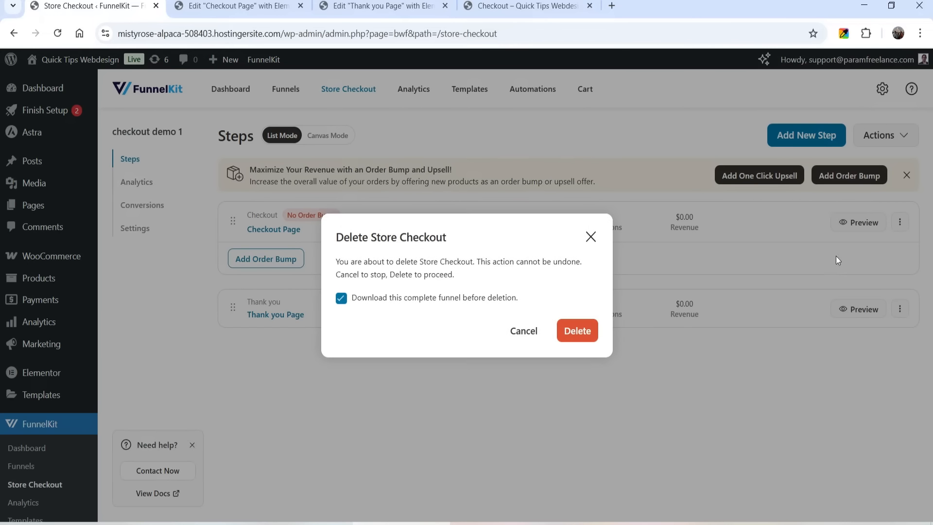
pyautogui.click(581, 340)
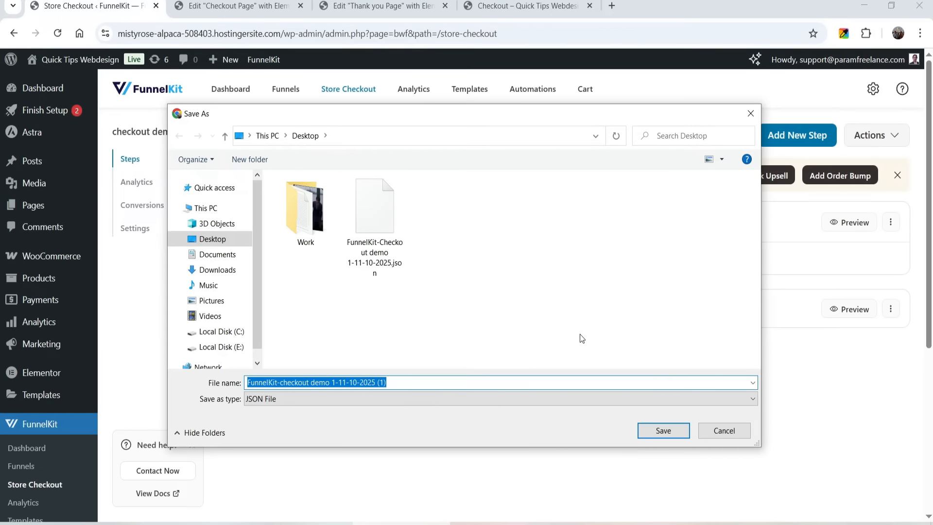
pyautogui.click(641, 429)
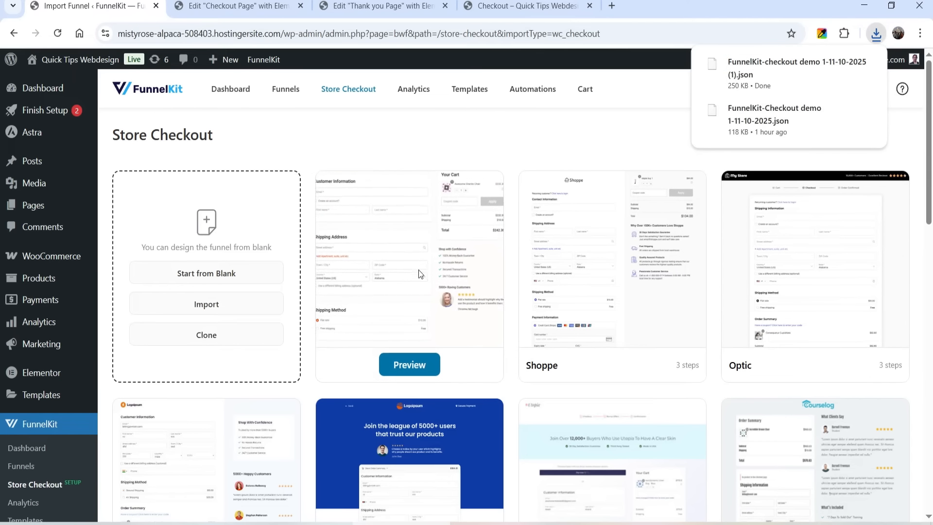
# - Browse the full range of store checkout templates, from Shoppe and Optic down to Allure and Booster
pyautogui.scroll(-3, 432, 214)
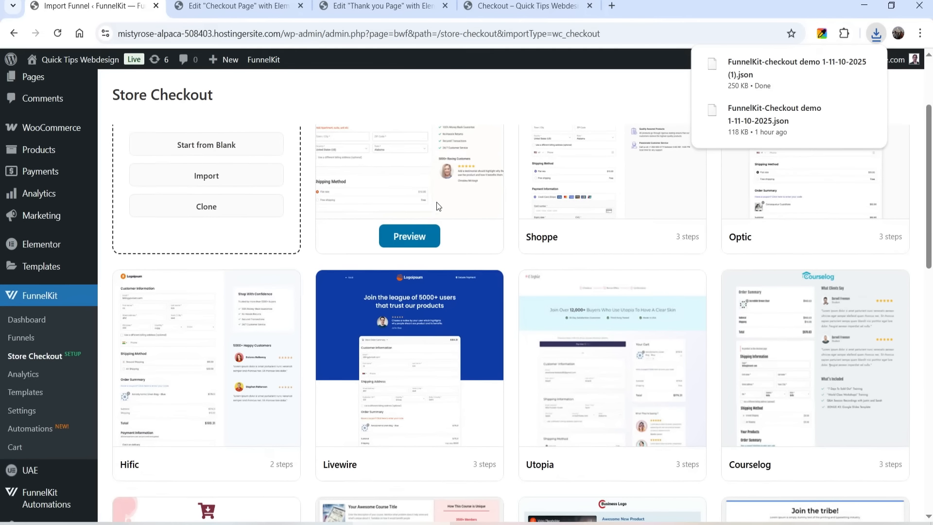
pyautogui.scroll(3, 423, 273)
pyautogui.scroll(-6, 424, 260)
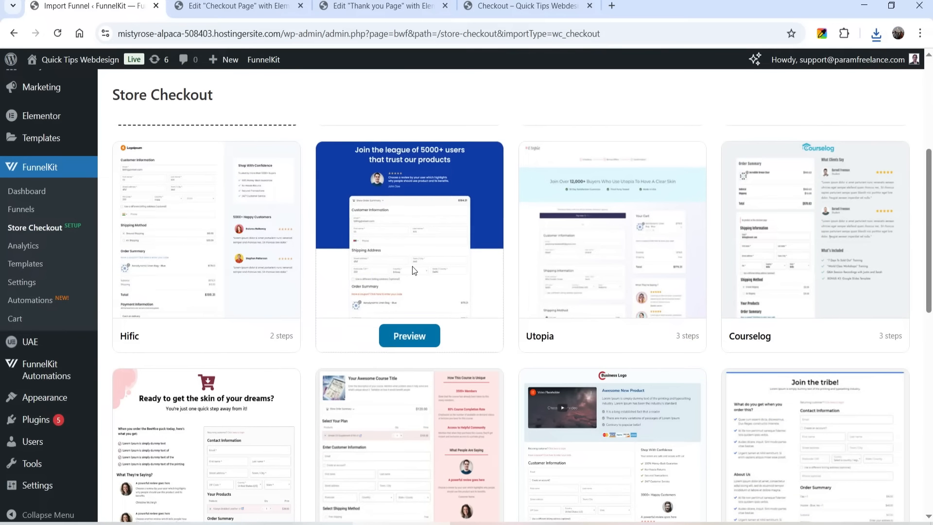
pyautogui.scroll(-6, 412, 262)
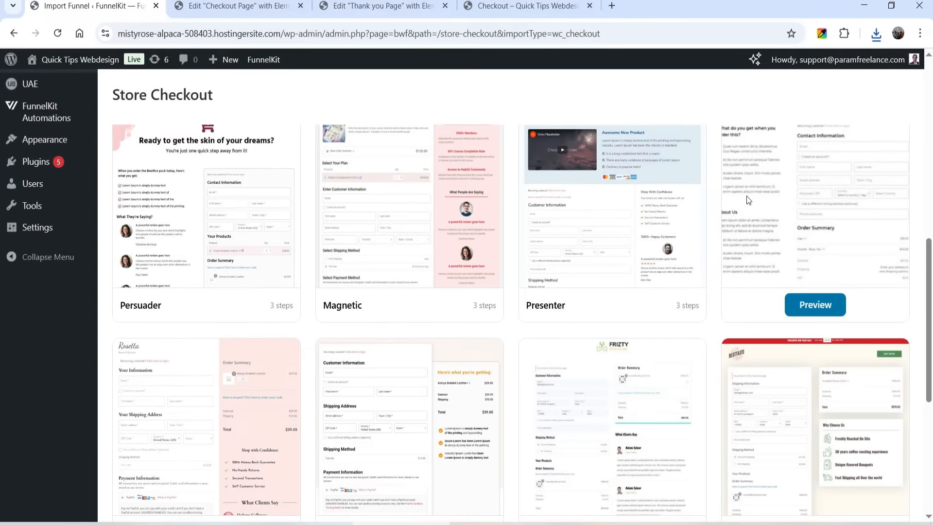
pyautogui.scroll(-7, 747, 200)
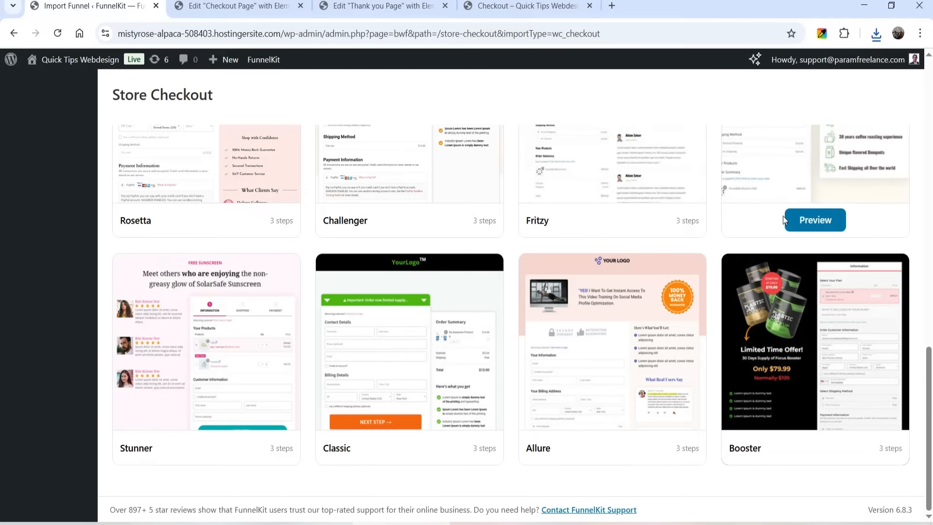
pyautogui.scroll(12, 783, 215)
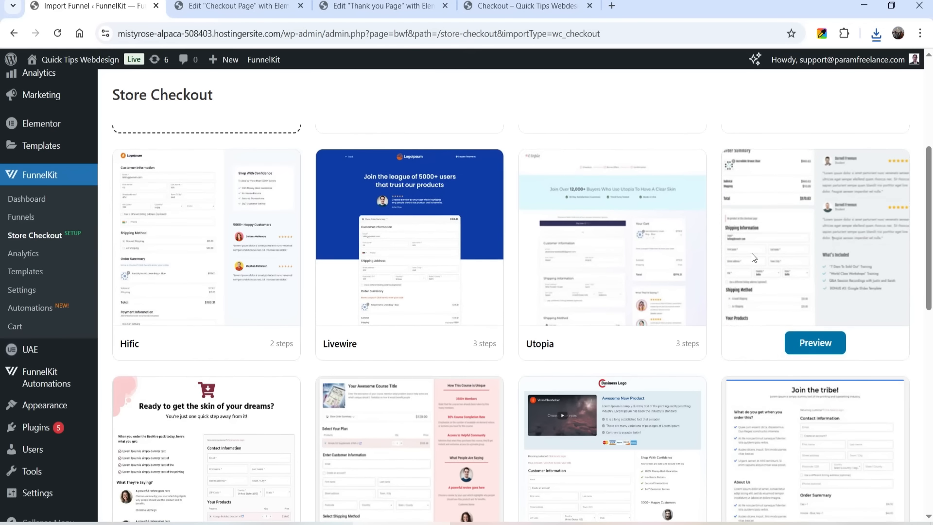
pyautogui.scroll(5, 751, 253)
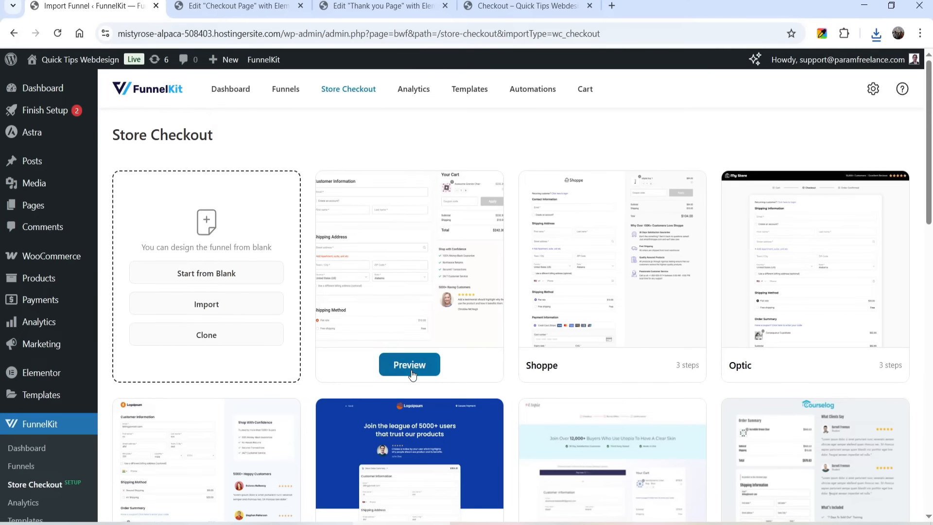
# - Preview the Minimalist template and examine its one-step checkout page, including the cart, shipping, payment and order bump sections
pyautogui.click(411, 368)
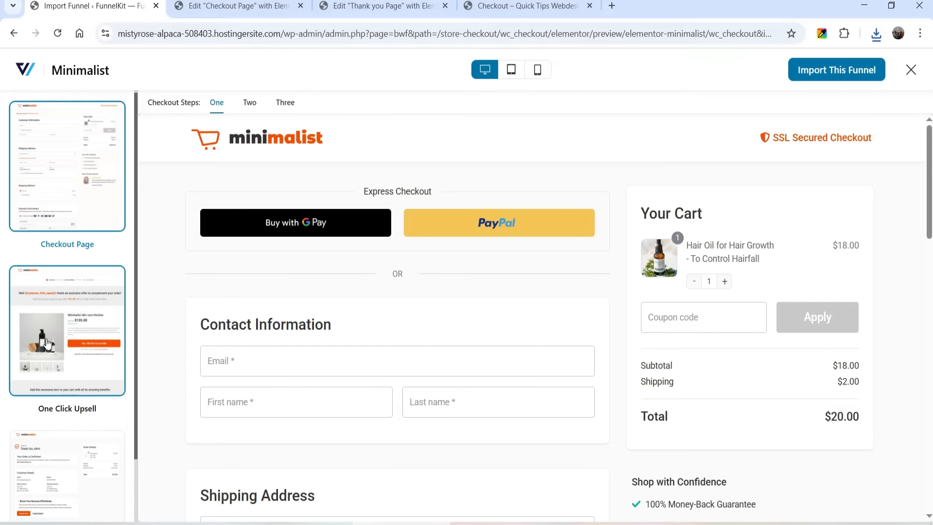
pyautogui.scroll(-1, 48, 343)
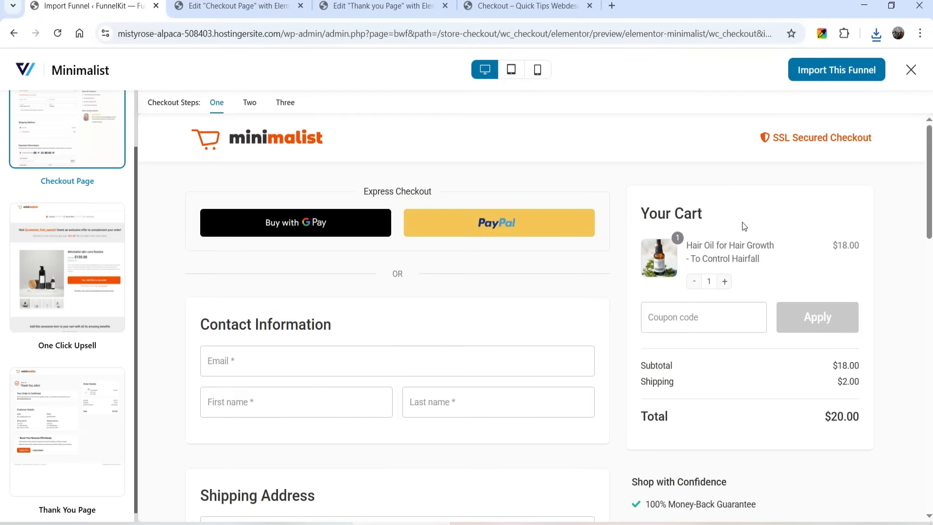
pyautogui.scroll(-10, 524, 277)
pyautogui.scroll(8, 490, 304)
pyautogui.scroll(2, 490, 304)
pyautogui.scroll(-3, 427, 278)
pyautogui.scroll(-10, 441, 261)
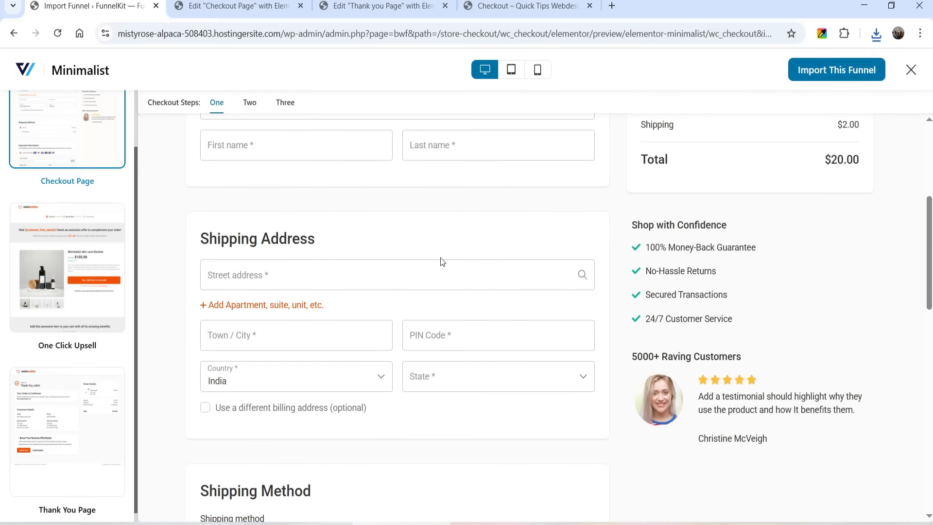
pyautogui.scroll(-1, 319, 279)
pyautogui.scroll(1, 302, 204)
pyautogui.scroll(-6, 276, 252)
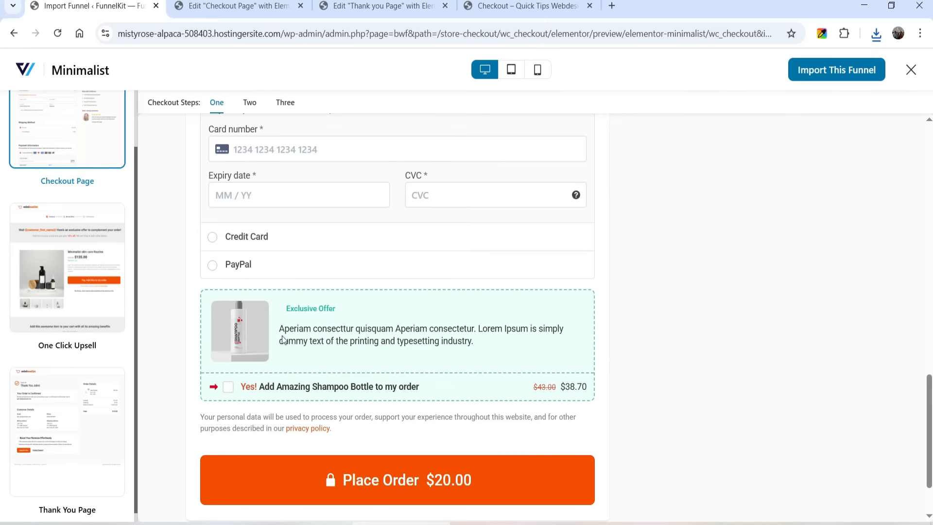
pyautogui.scroll(14, 593, 308)
pyautogui.scroll(3, 609, 314)
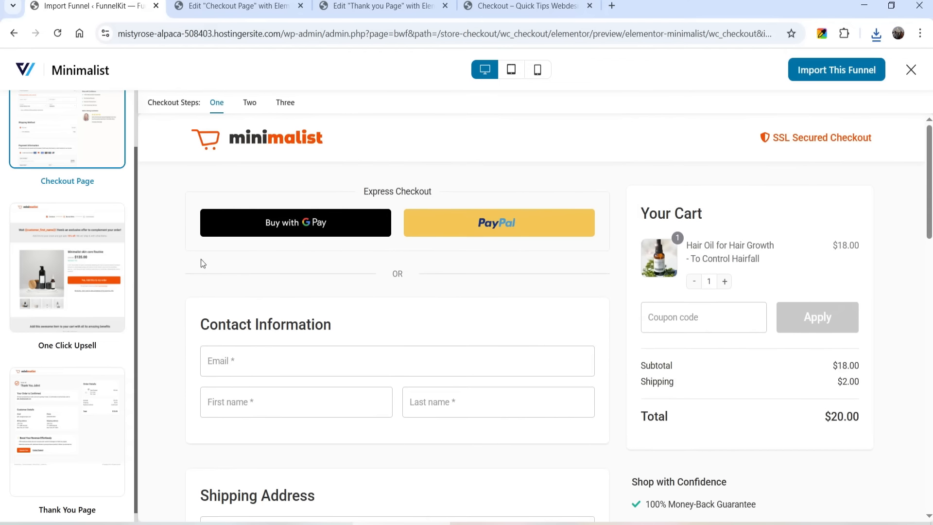
# - Preview the Minimalist template's two-step checkout and look over its Information and Payment stages
pyautogui.click(250, 106)
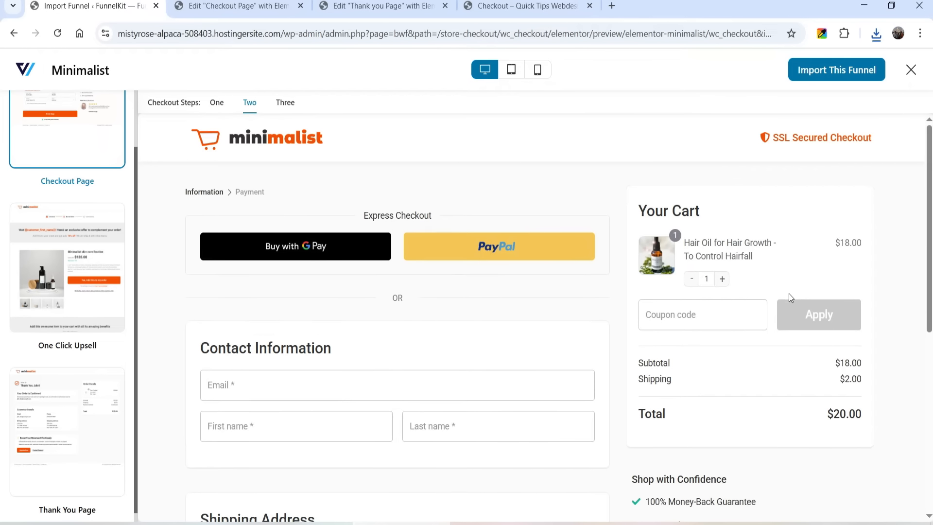
pyautogui.scroll(-6, 564, 287)
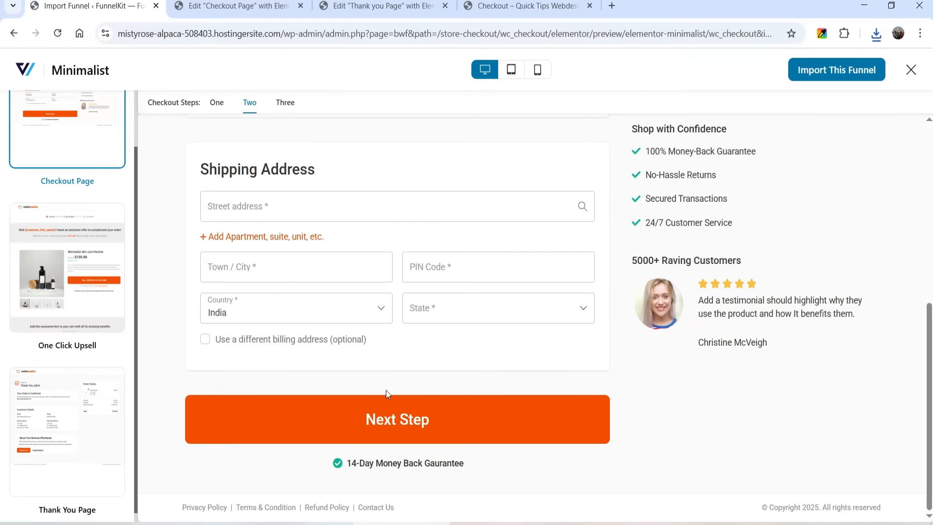
pyautogui.scroll(8, 752, 328)
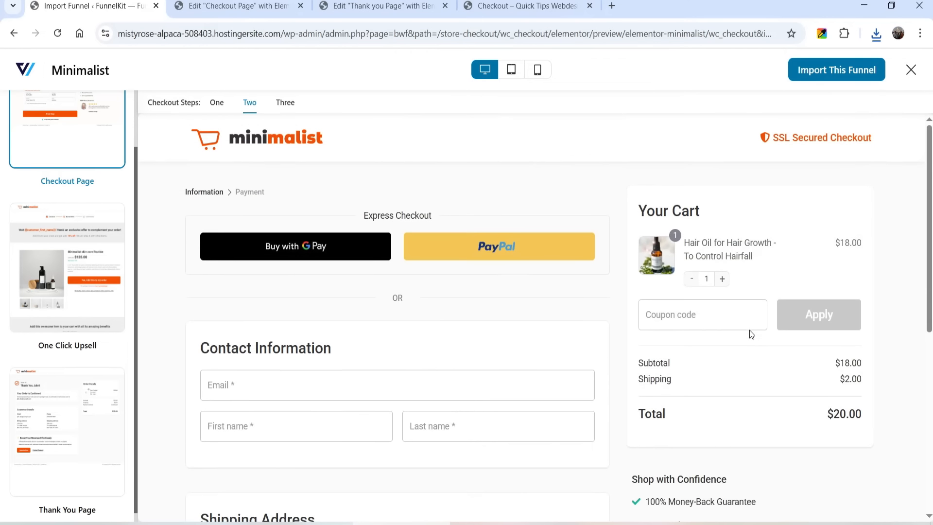
pyautogui.click(253, 193)
# - Preview the Minimalist template's three-step checkout and look over its form layout and stage navigation
pyautogui.click(286, 104)
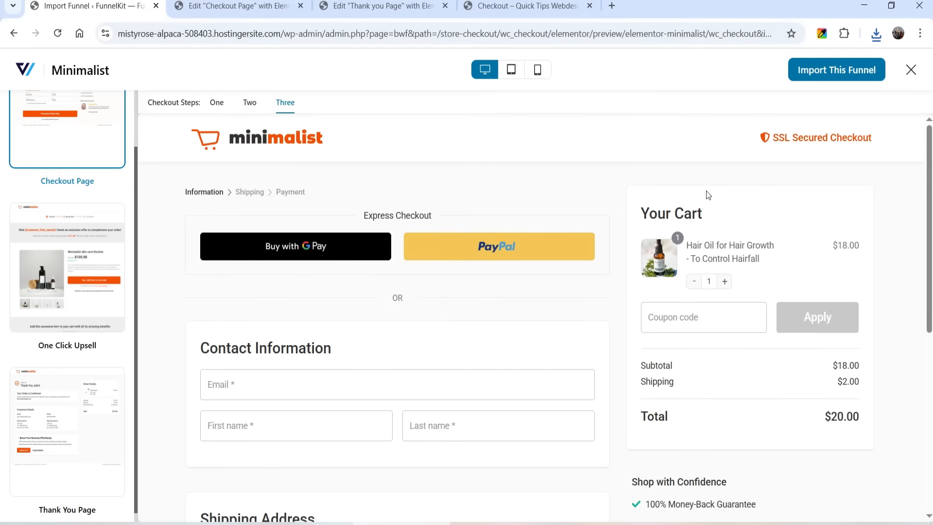
pyautogui.scroll(-5, 308, 321)
pyautogui.scroll(5, 308, 321)
pyautogui.scroll(-5, 308, 318)
pyautogui.scroll(5, 261, 217)
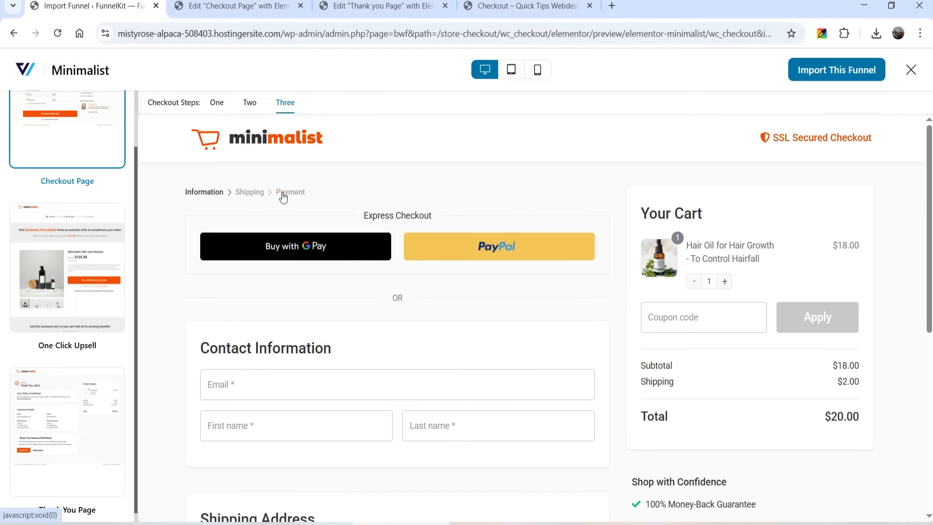
# - Preview the Minimalist template's One Click Upsell page and Thank You page, looking over the offer and order confirmation sections
pyautogui.click(29, 326)
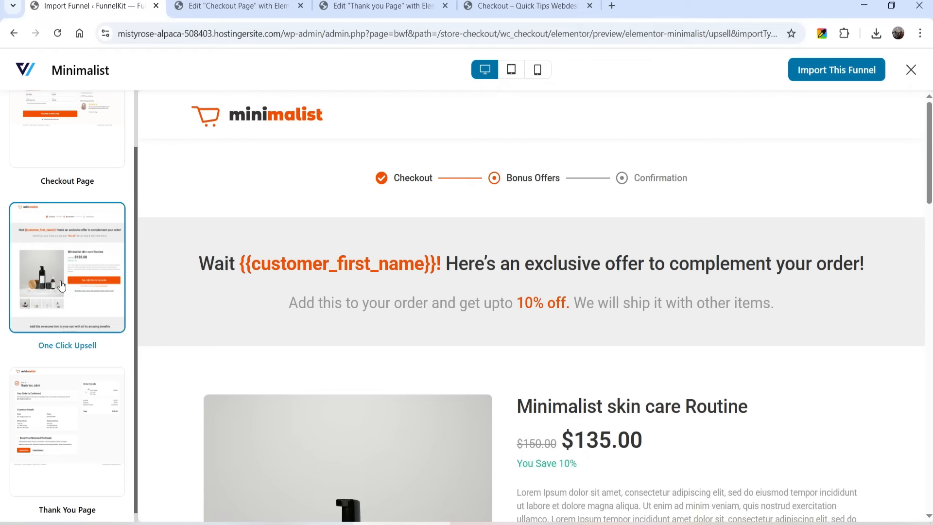
pyautogui.scroll(-3, 777, 228)
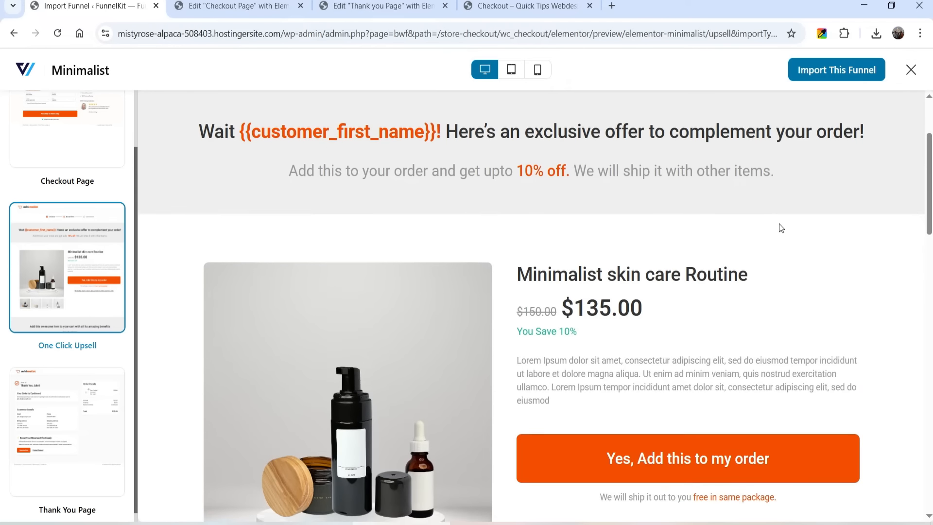
pyautogui.scroll(-4, 780, 227)
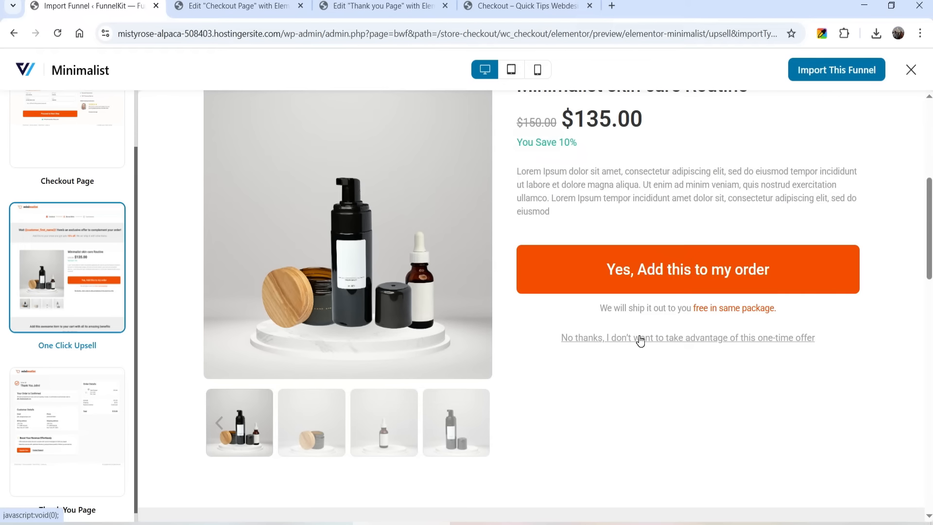
pyautogui.click(30, 470)
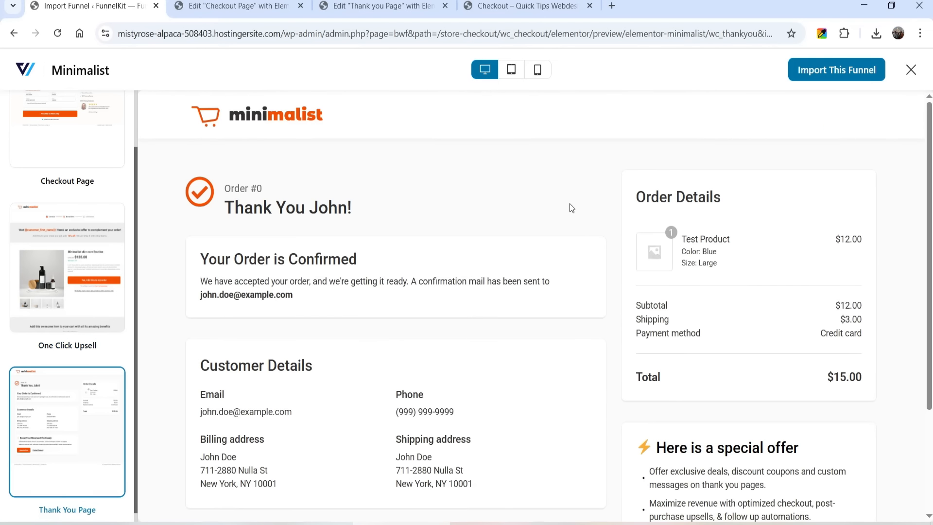
pyautogui.scroll(-3, 797, 264)
pyautogui.scroll(3, 482, 294)
# - Import the three-step Minimalist funnel as a store checkout named "Checkout Page"
pyautogui.click(826, 78)
pyautogui.click(405, 261)
pyautogui.click(405, 261)
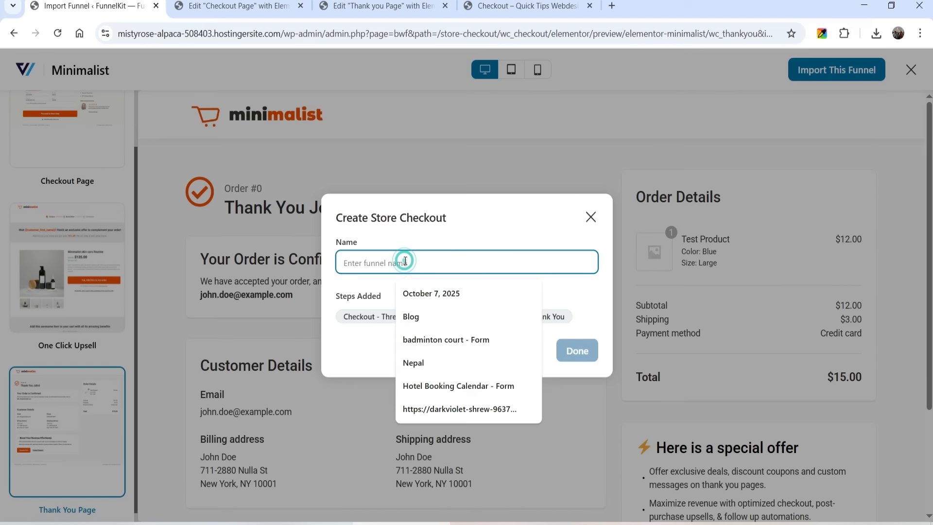
pyautogui.write('Checkout Page')
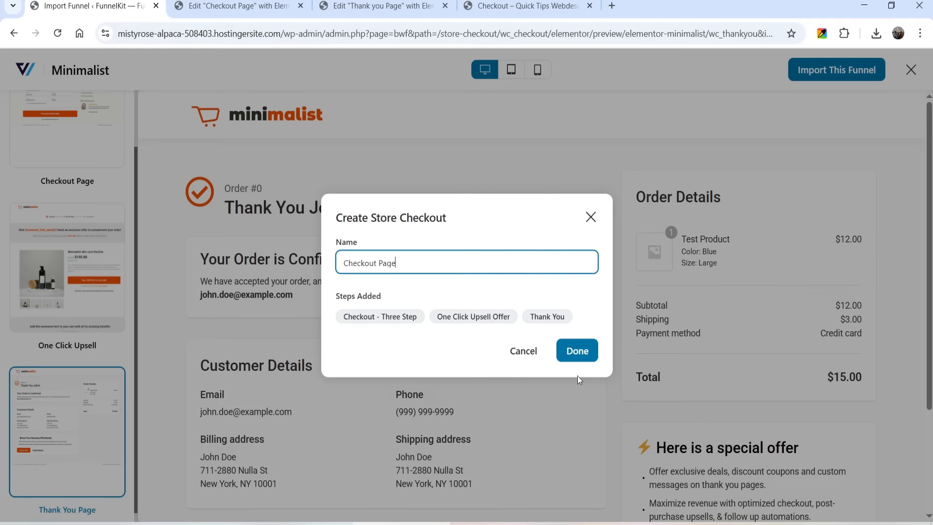
pyautogui.click(578, 353)
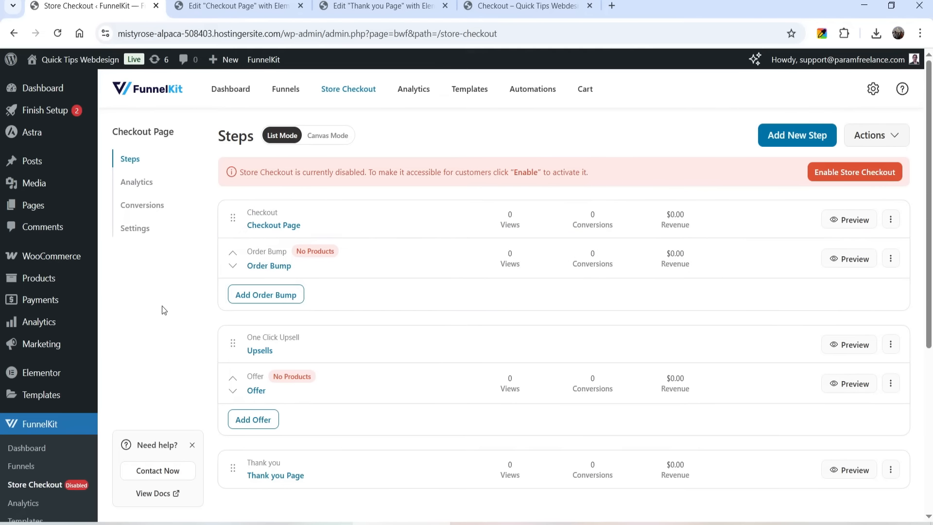
# - Look over the imported funnel's steps and close the two old Elementor editor tabs for the checkout and thank you pages
pyautogui.scroll(-3, 466, 287)
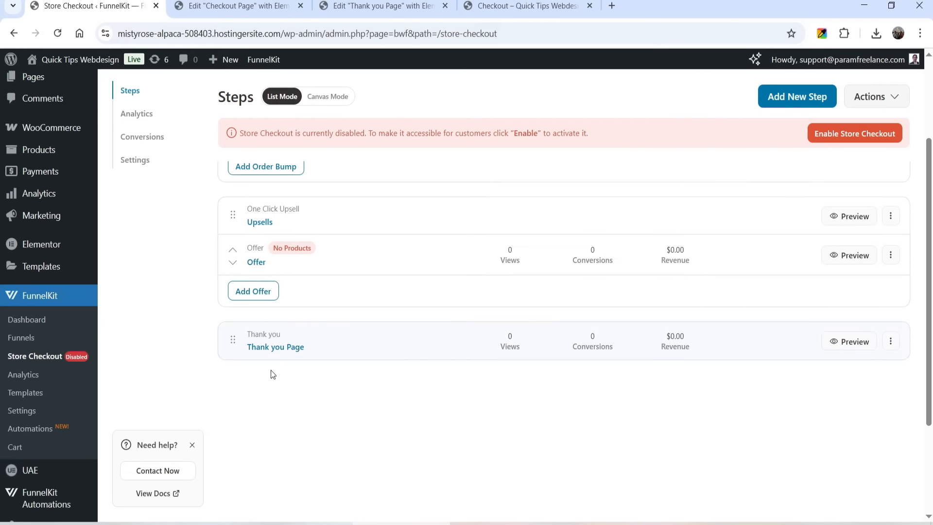
pyautogui.scroll(3, 489, 459)
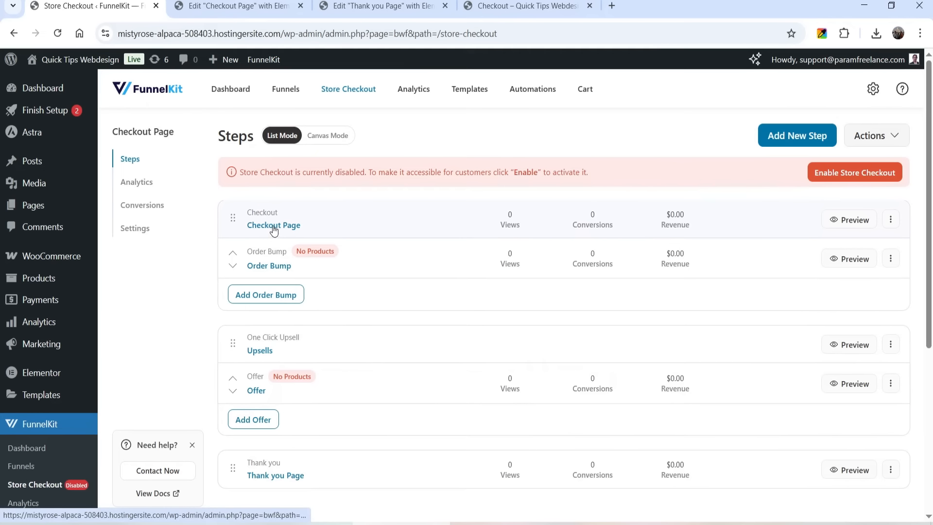
pyautogui.click(301, 6)
pyautogui.click(301, 7)
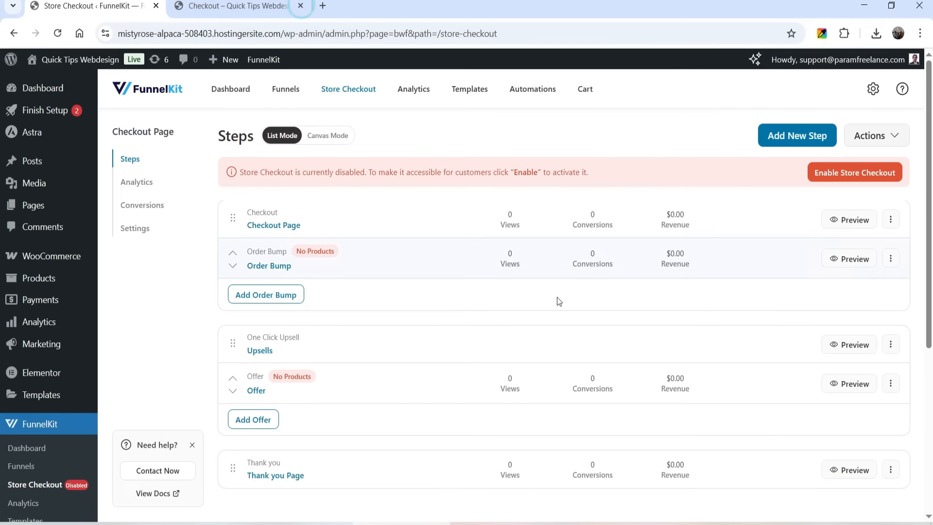
# - Open the Checkout Page step in a new browser tab, check the Step 3 form fields and save the checkout form
pyautogui.rightClick(276, 230)
pyautogui.click(316, 238)
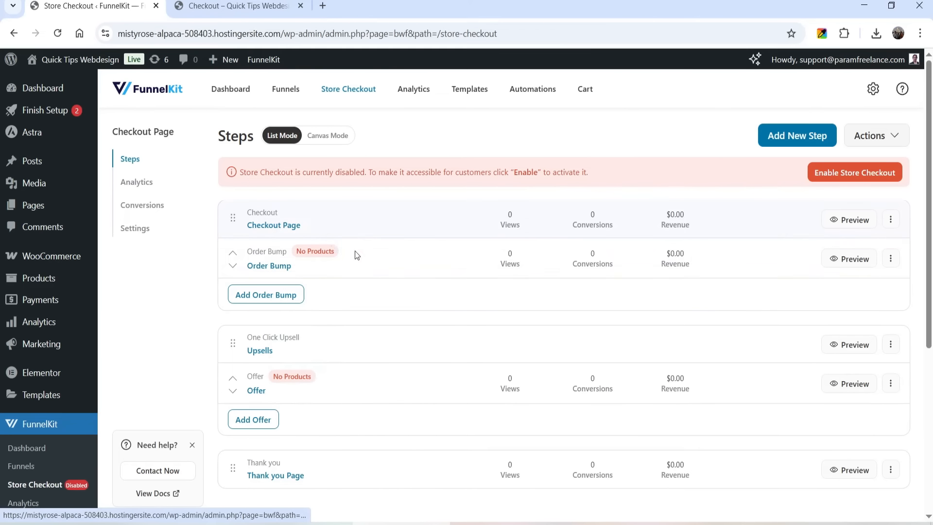
pyautogui.click(228, 5)
pyautogui.scroll(-3, 620, 314)
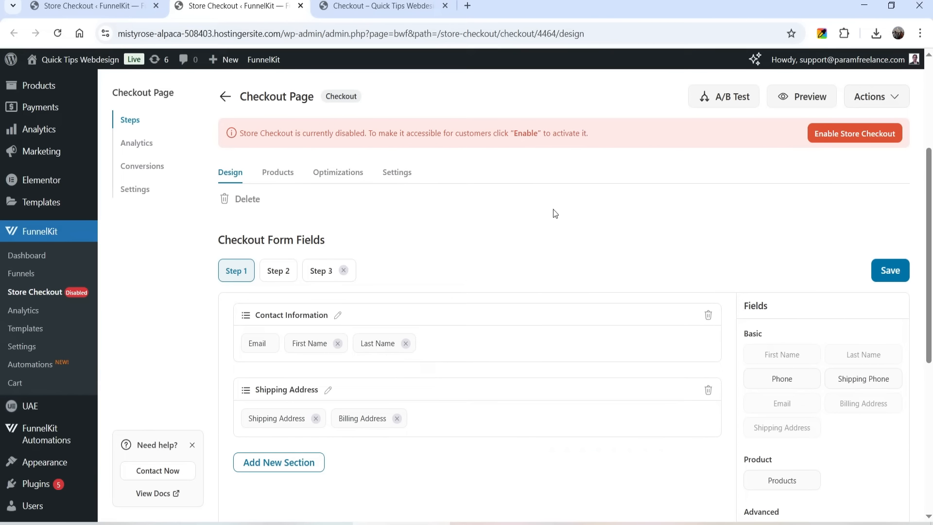
pyautogui.click(318, 276)
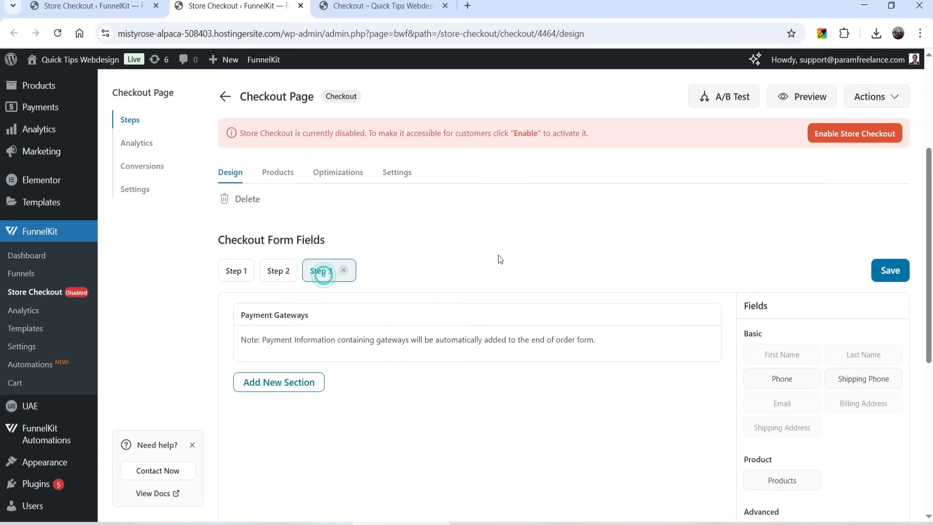
pyautogui.click(888, 270)
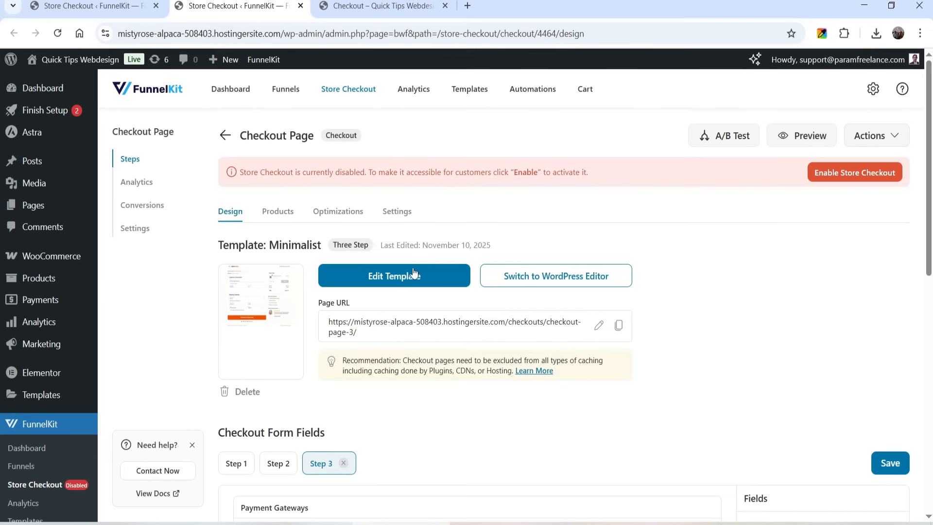
# - Open the Minimalist checkout template for editing in a new browser tab and look over the whole page layout
pyautogui.rightClick(431, 278)
pyautogui.click(480, 290)
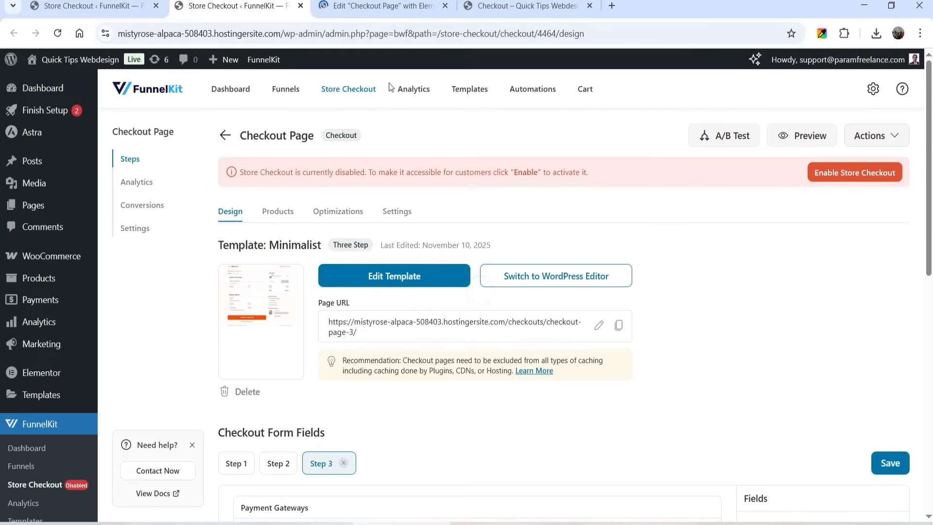
pyautogui.hotkey('ctrl', 'Tab')
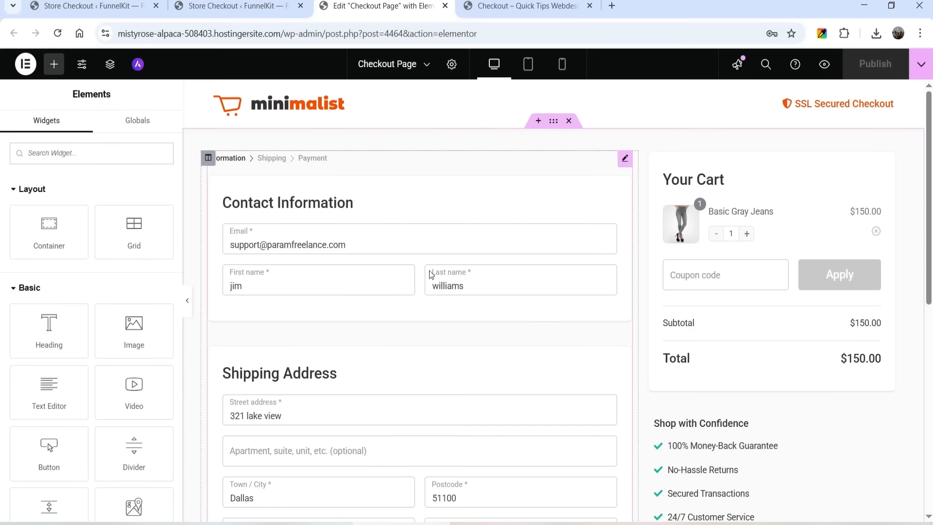
pyautogui.scroll(-8, 604, 275)
pyautogui.scroll(6, 604, 282)
pyautogui.scroll(3, 604, 281)
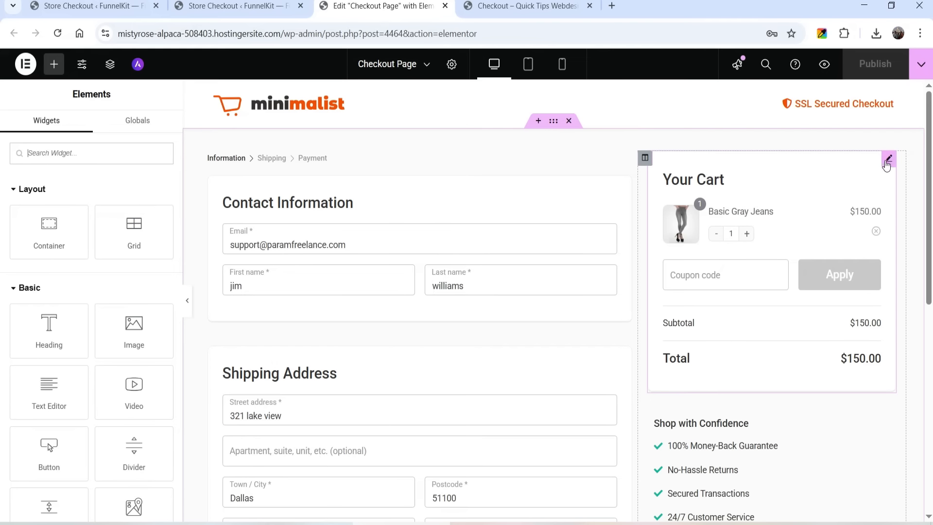
# - Change the Mini Cart heading "Your Cart" to the dark red colour #A71D1D
pyautogui.click(888, 160)
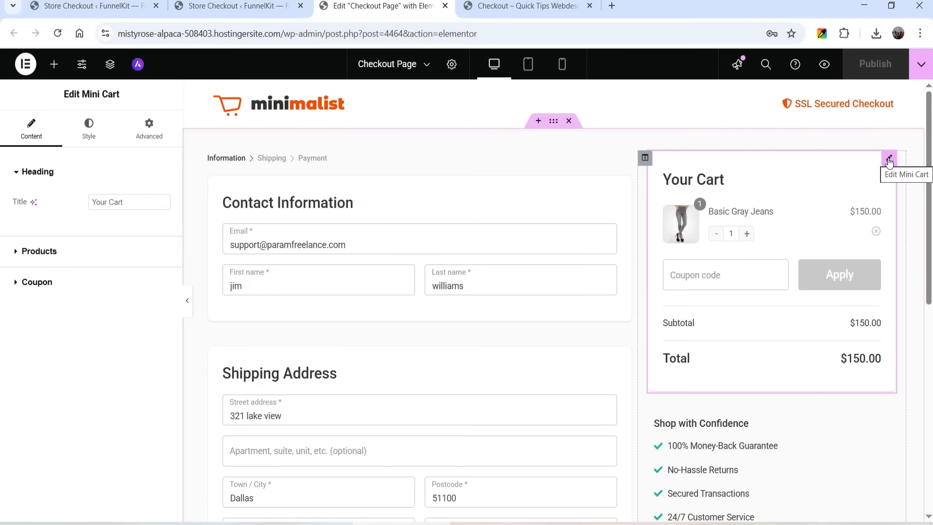
pyautogui.click(92, 134)
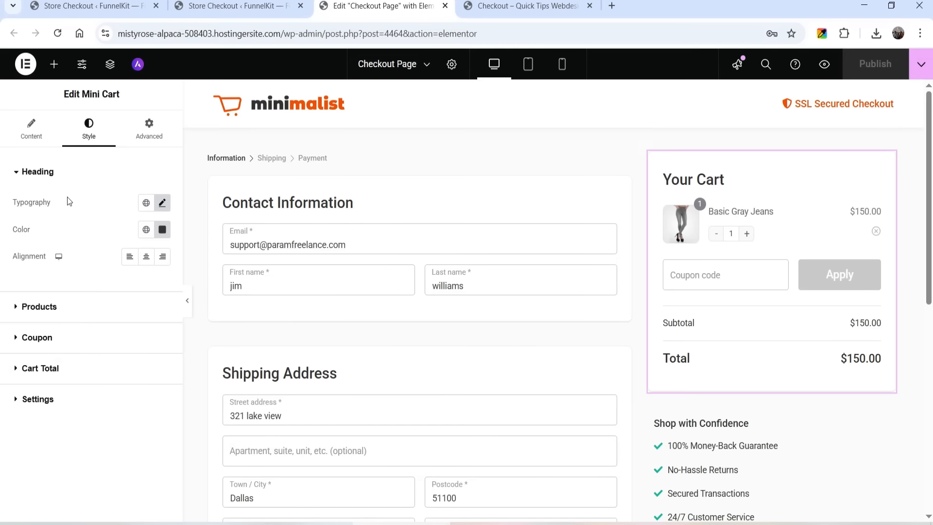
pyautogui.click(147, 231)
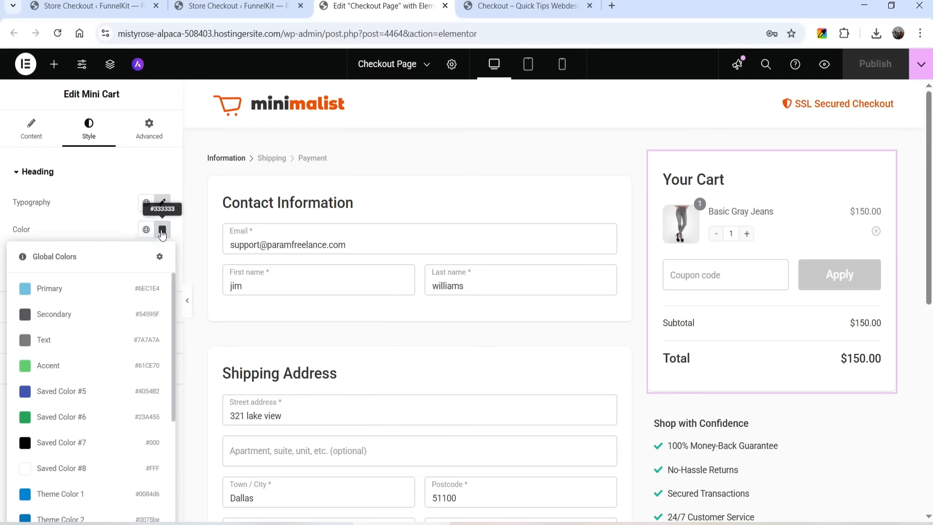
pyautogui.click(162, 229)
pyautogui.moveTo(153, 319); pyautogui.dragTo(208, 314)
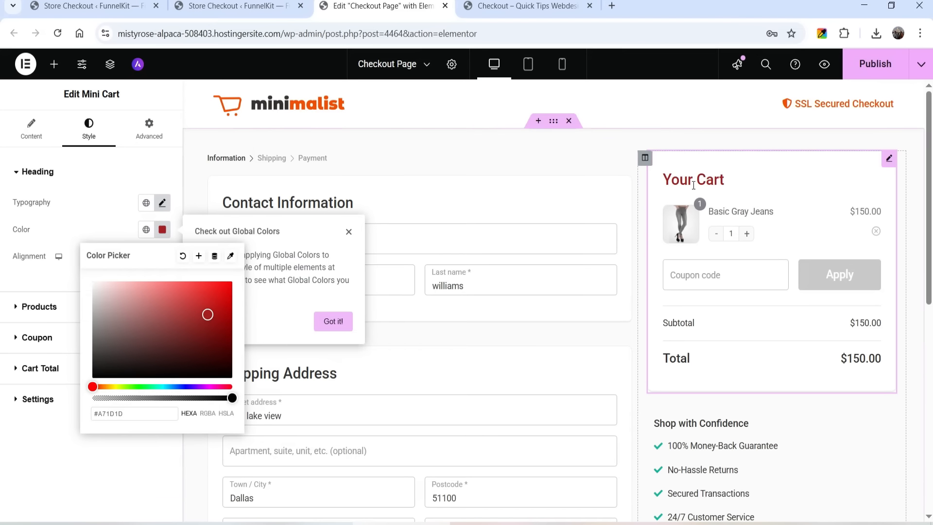
pyautogui.moveTo(84, 220); pyautogui.dragTo(84, 231)
# - Review the Mini Cart's style options for Products, Coupon and Cart Total
pyautogui.click(59, 307)
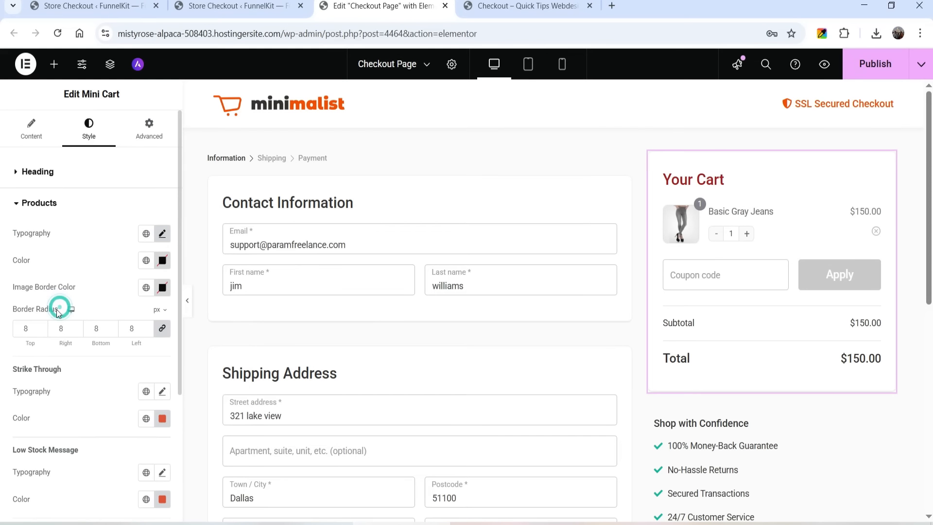
pyautogui.scroll(-4, 108, 315)
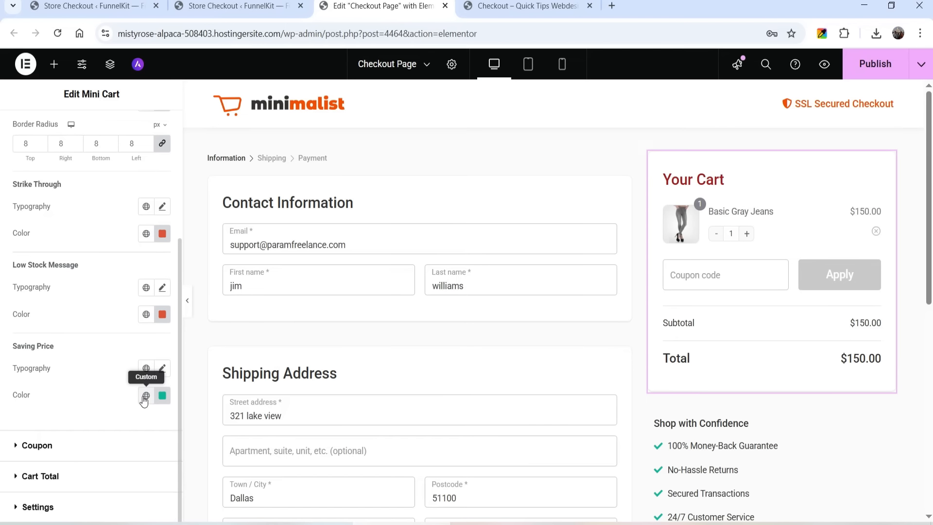
pyautogui.click(63, 447)
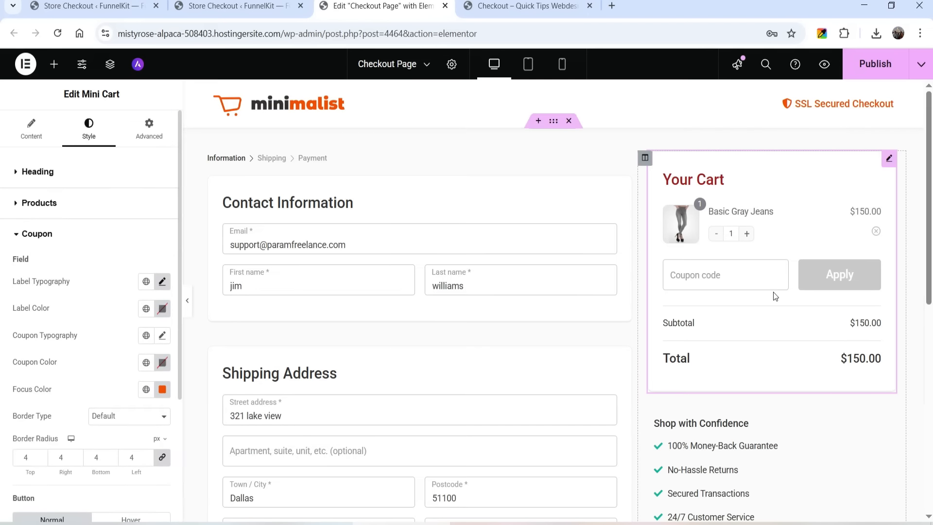
pyautogui.scroll(-3, 41, 427)
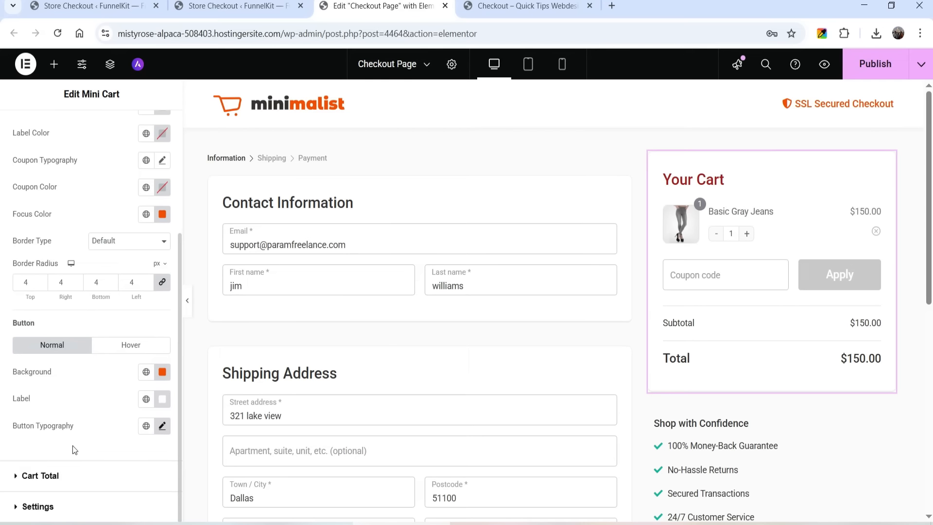
pyautogui.click(69, 475)
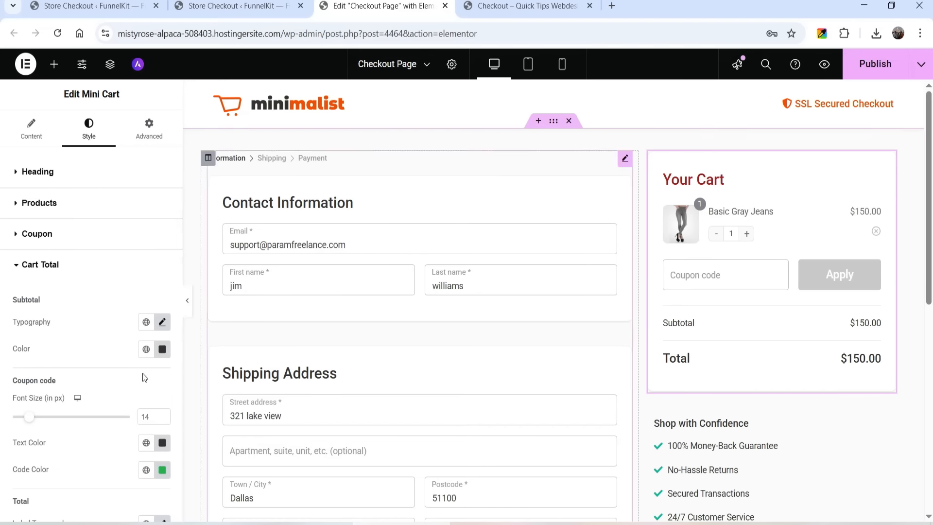
pyautogui.scroll(-2, 144, 378)
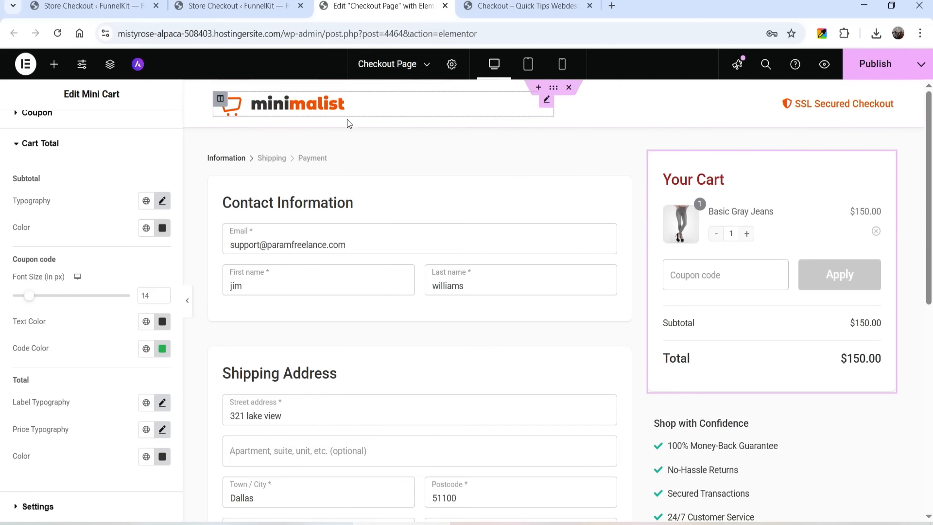
# - Replace the minimalist logo in the page header with the DNK image favicon-free-img-2.png from the media library
pyautogui.click(335, 113)
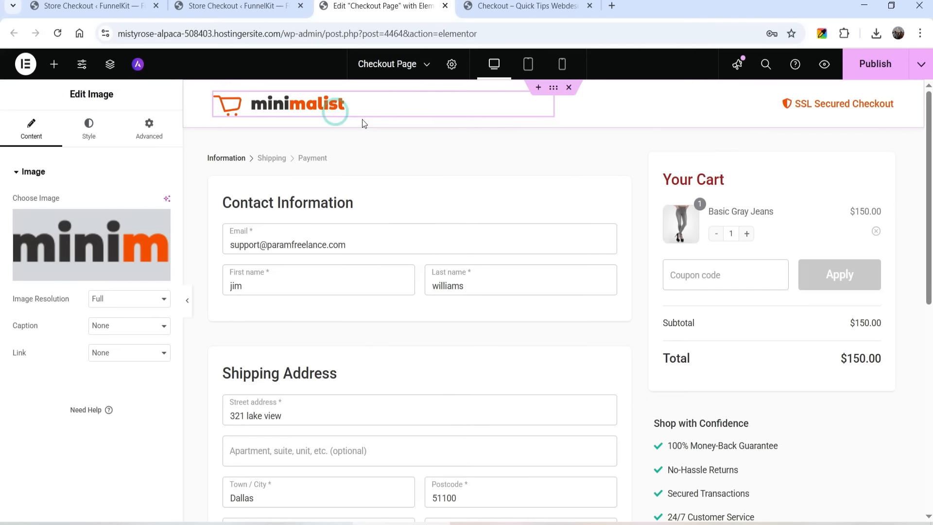
pyautogui.click(115, 249)
pyautogui.click(127, 119)
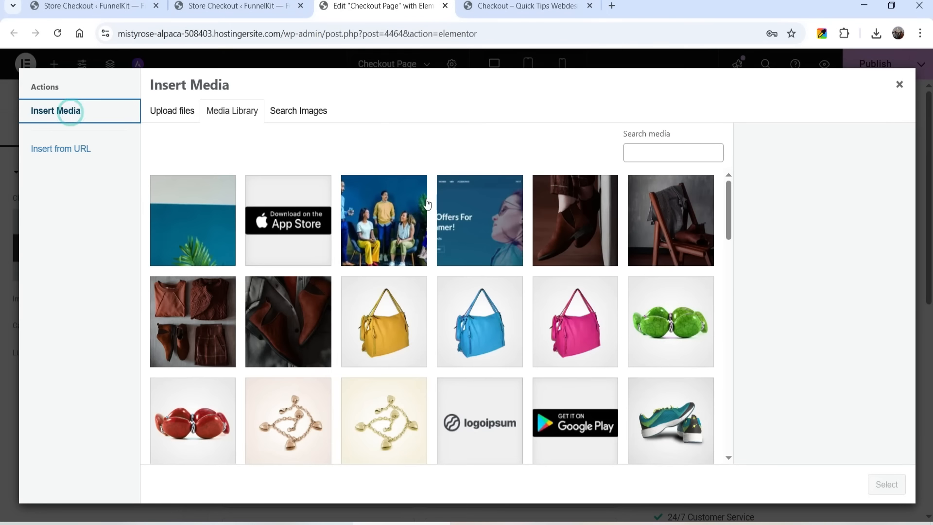
pyautogui.scroll(-10, 538, 305)
pyautogui.scroll(-2, 509, 309)
pyautogui.click(457, 263)
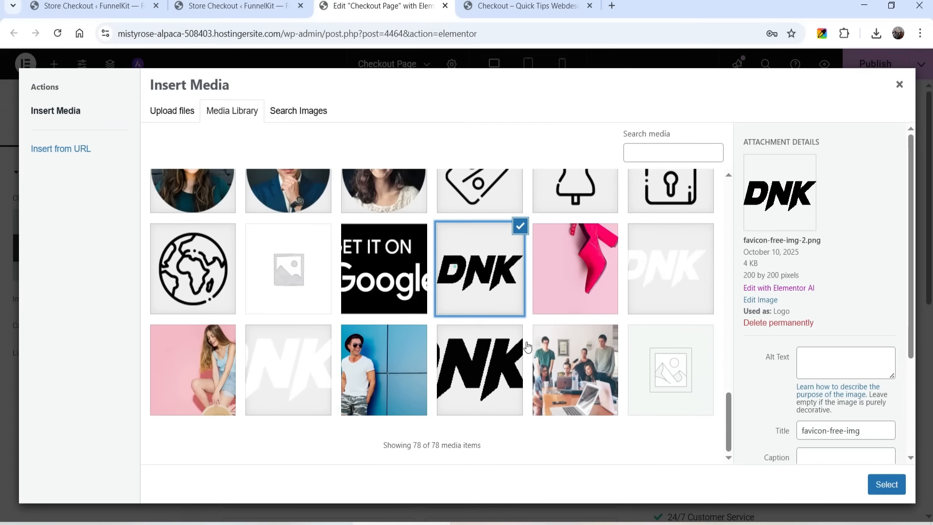
pyautogui.click(886, 484)
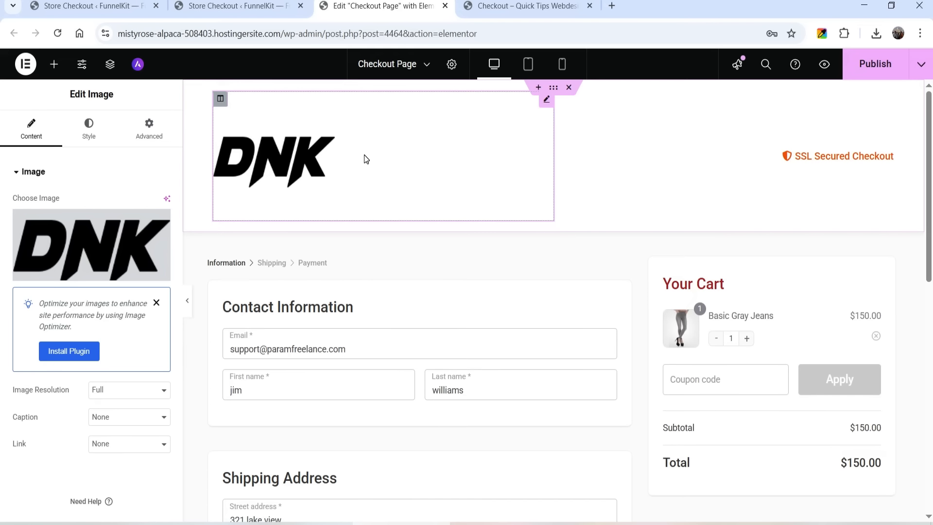
# - Swap the header logo for the tightly cropped DNK image in the last row of the media library
pyautogui.click(360, 157)
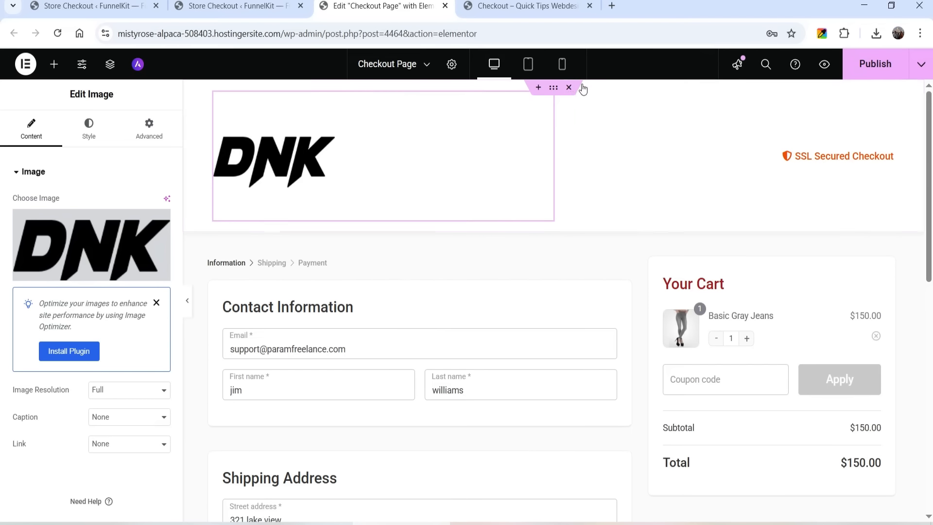
pyautogui.click(107, 252)
pyautogui.click(486, 374)
pyautogui.click(885, 483)
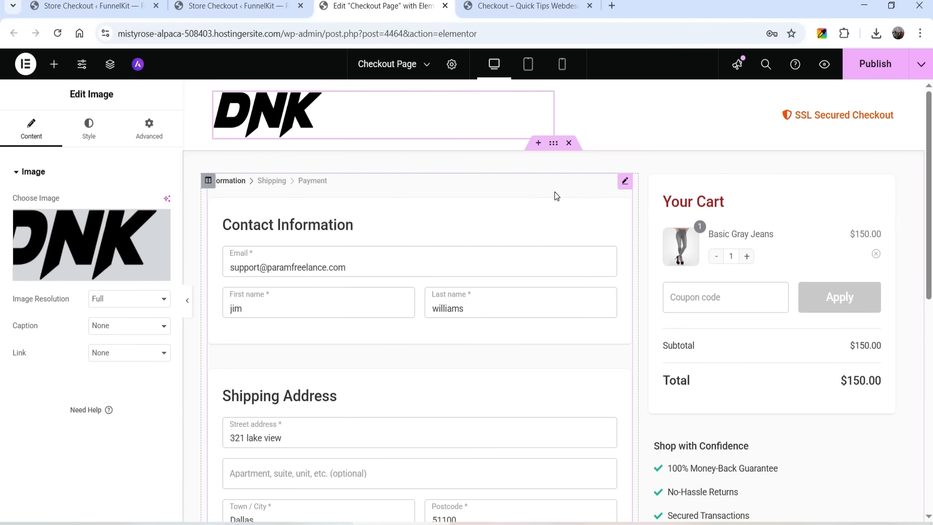
# - Open the Checkout Form widget's step settings, look over the form, and publish the edited checkout page
pyautogui.click(624, 181)
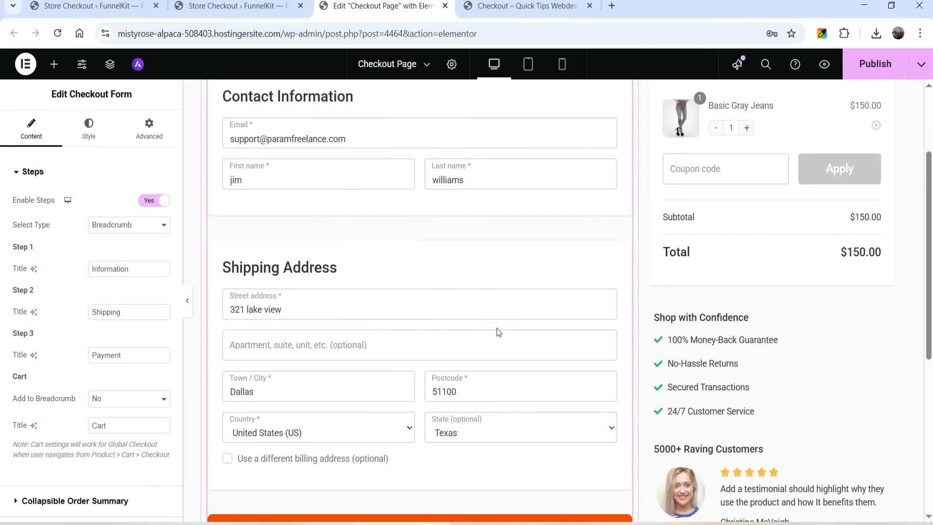
pyautogui.click(873, 63)
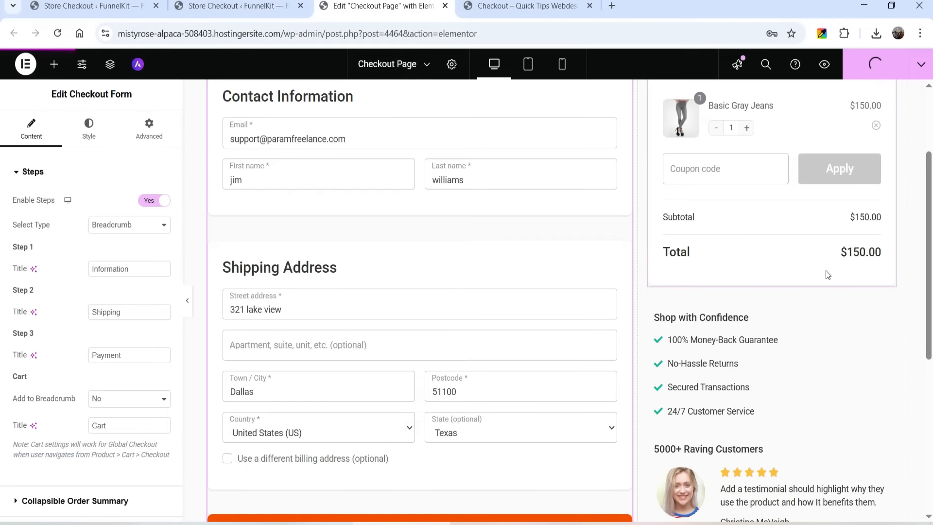
# - Close the checkout page's Elementor editor, return to the store checkout's steps list, and open the Order Bump in a new tab
pyautogui.click(241, 5)
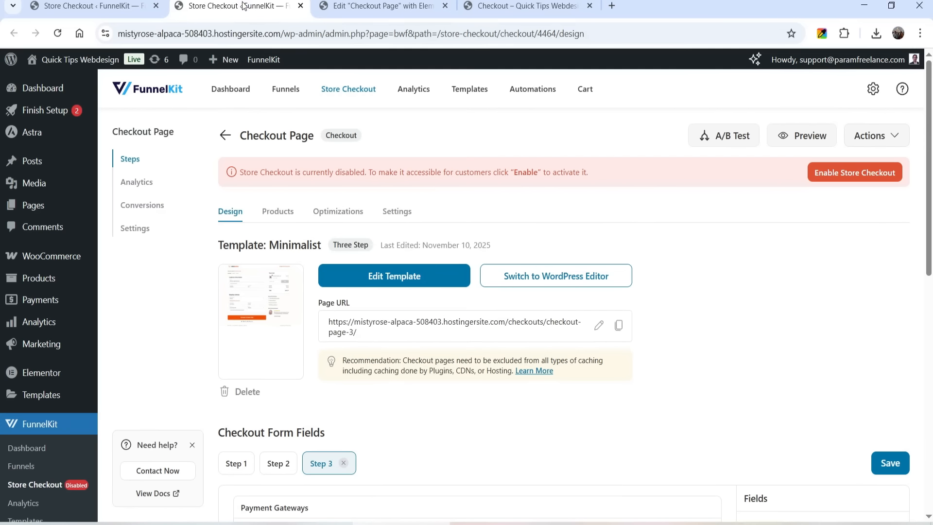
pyautogui.click(445, 5)
pyautogui.click(225, 135)
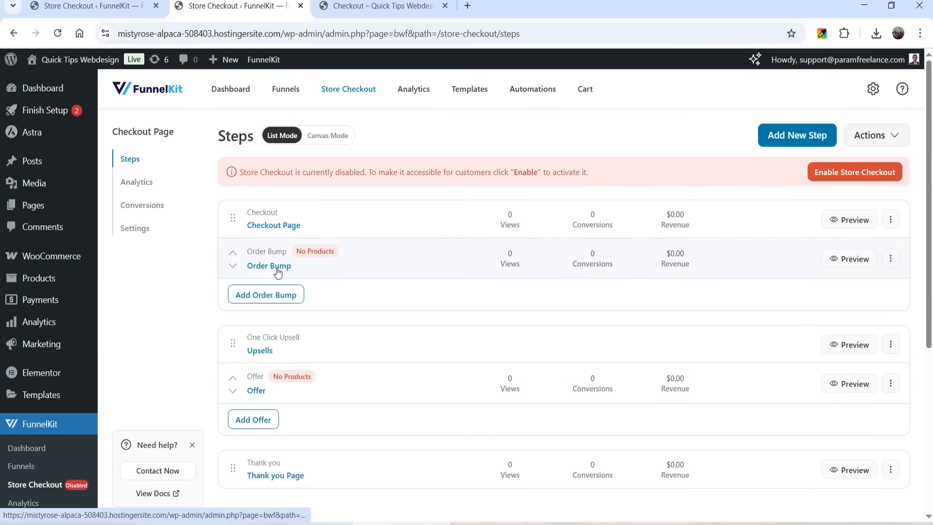
pyautogui.rightClick(275, 267)
pyautogui.click(333, 282)
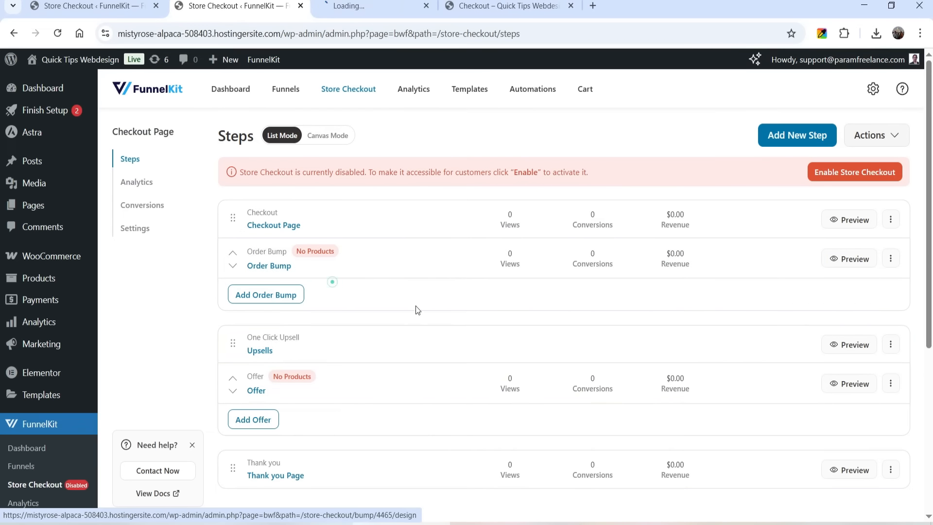
pyautogui.click(323, 14)
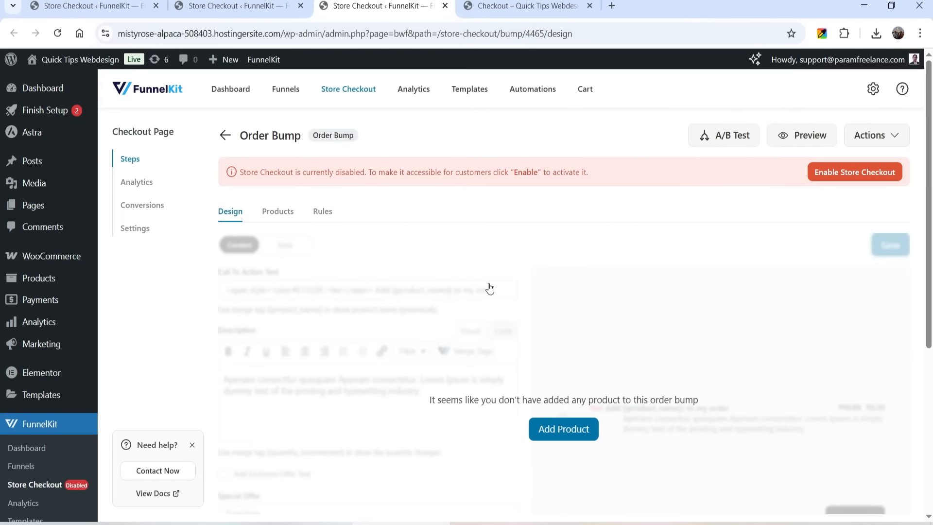
# - Search the products for "men" and add Basic Gray Jeans to the order bump
pyautogui.click(564, 428)
pyautogui.click(361, 284)
pyautogui.write('men')
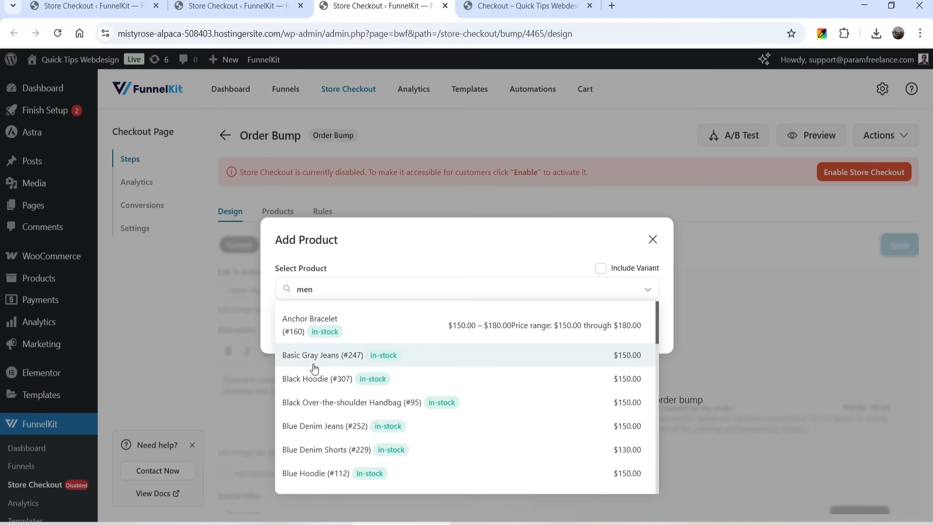
pyautogui.click(321, 359)
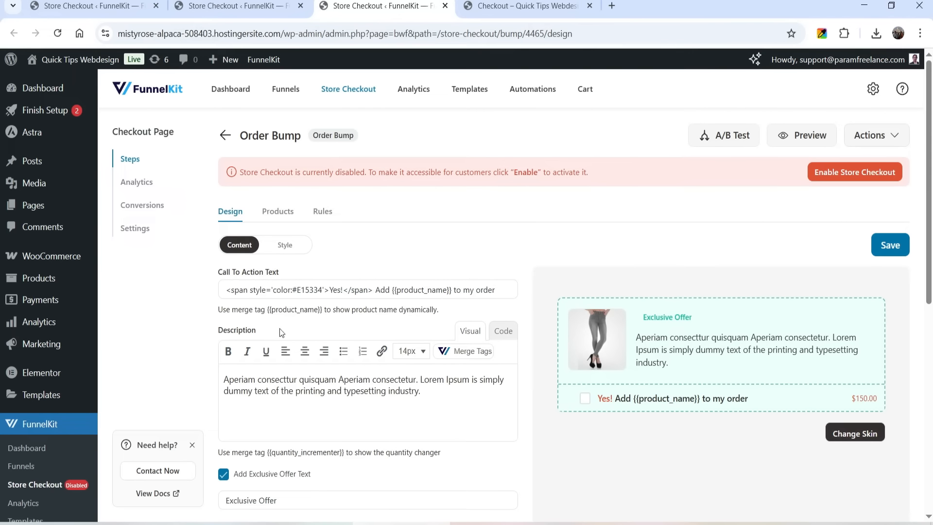
# - Browse the available skins for the order bump and close the selection without changing the skin
pyautogui.scroll(-1, 797, 311)
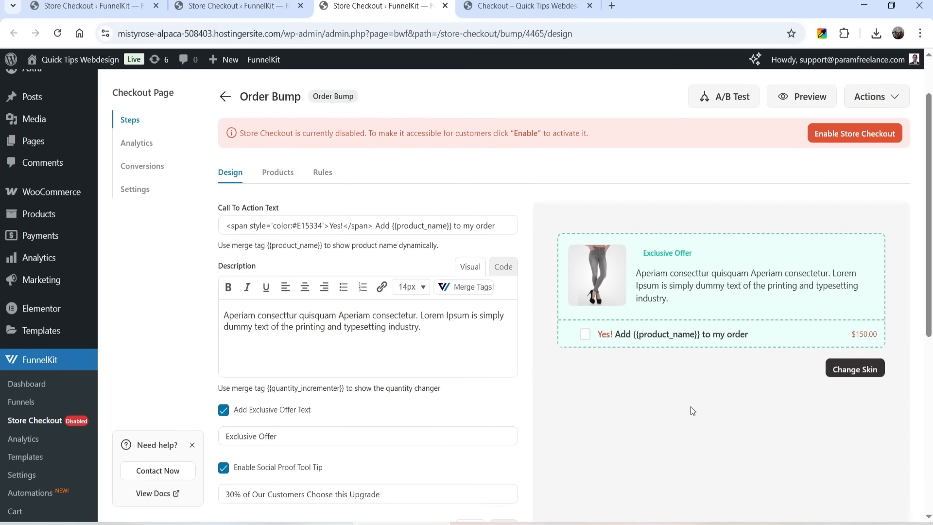
pyautogui.click(849, 370)
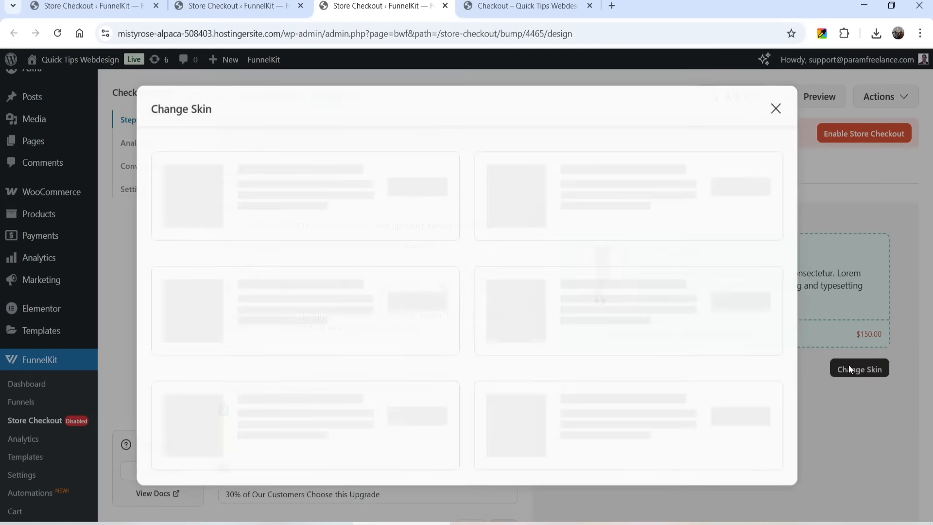
pyautogui.scroll(-4, 690, 217)
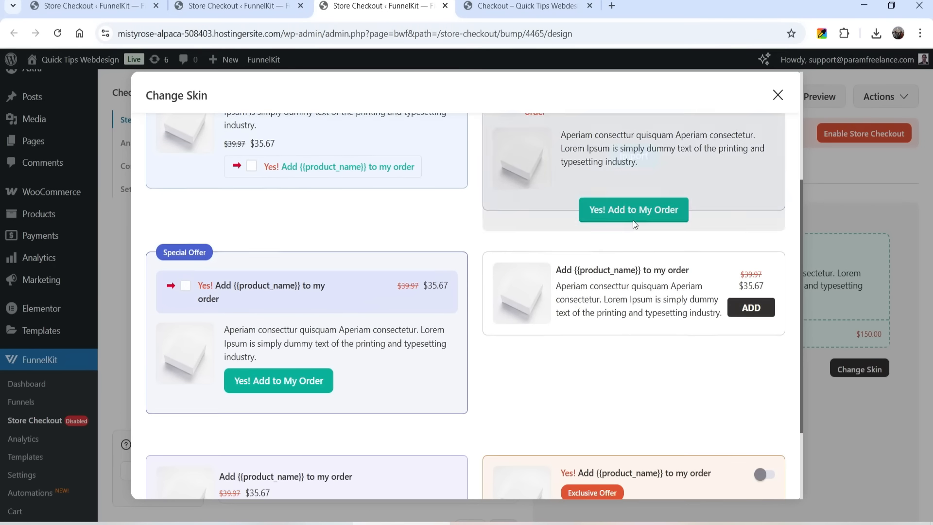
pyautogui.scroll(-2, 467, 269)
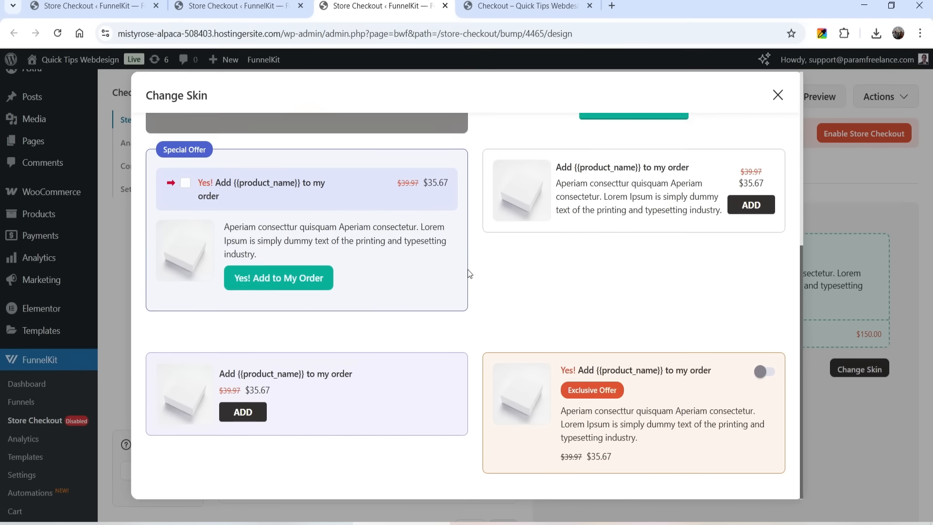
pyautogui.scroll(6, 467, 272)
pyautogui.click(777, 95)
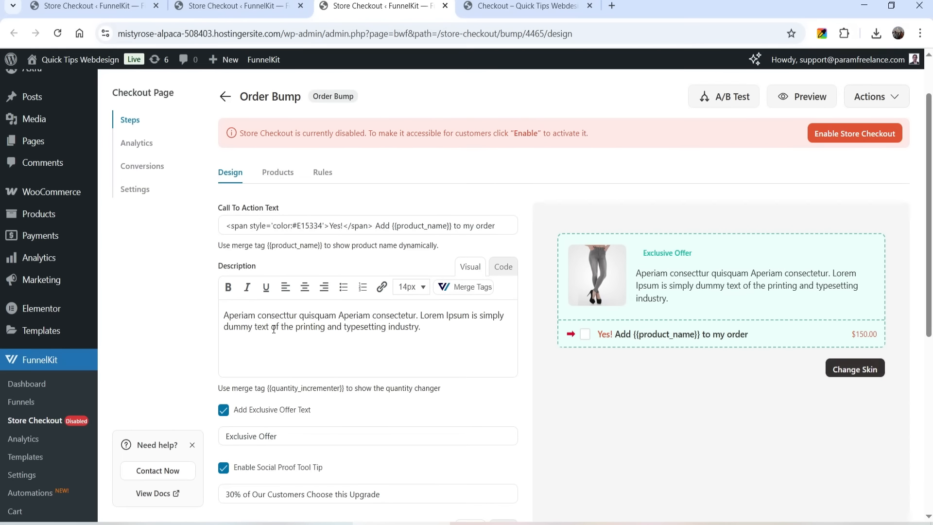
# - Look over the order bump's description and product image settings, and save the order bump design
pyautogui.tripleClick(261, 321)
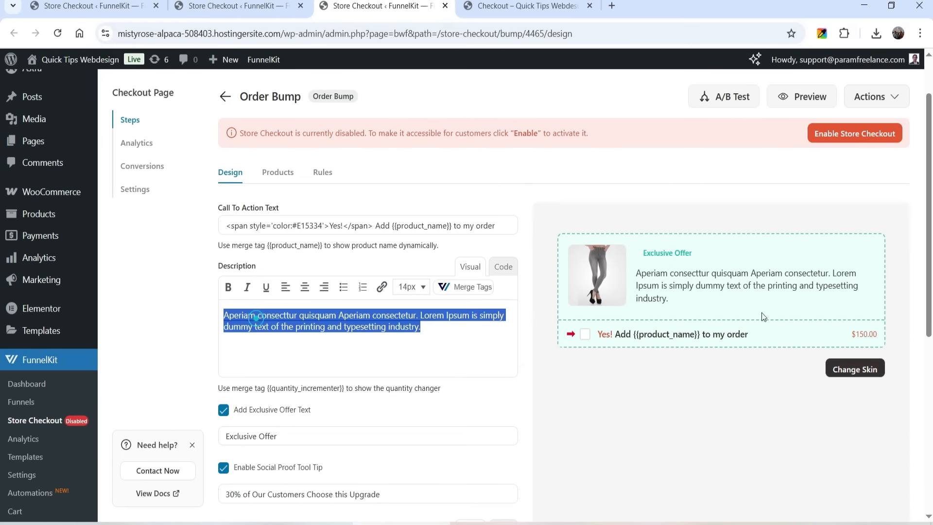
pyautogui.click(720, 282)
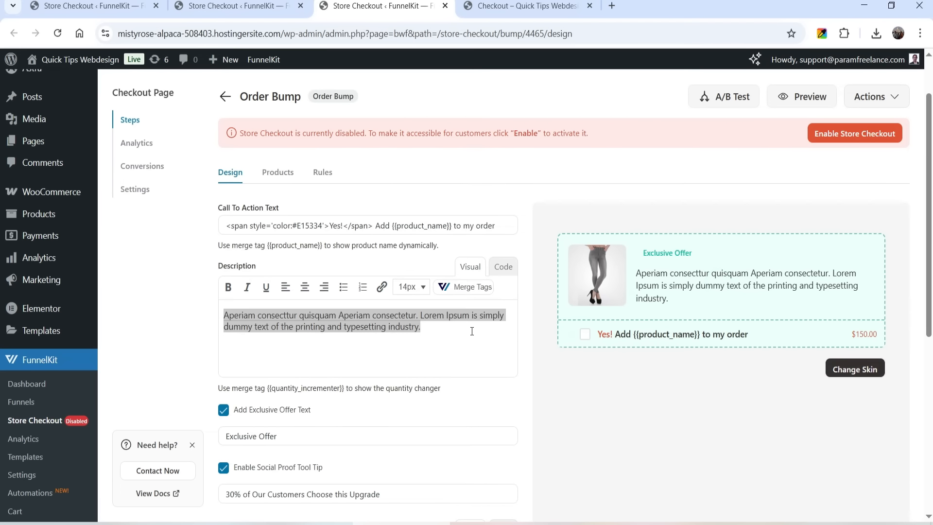
pyautogui.scroll(-7, 449, 325)
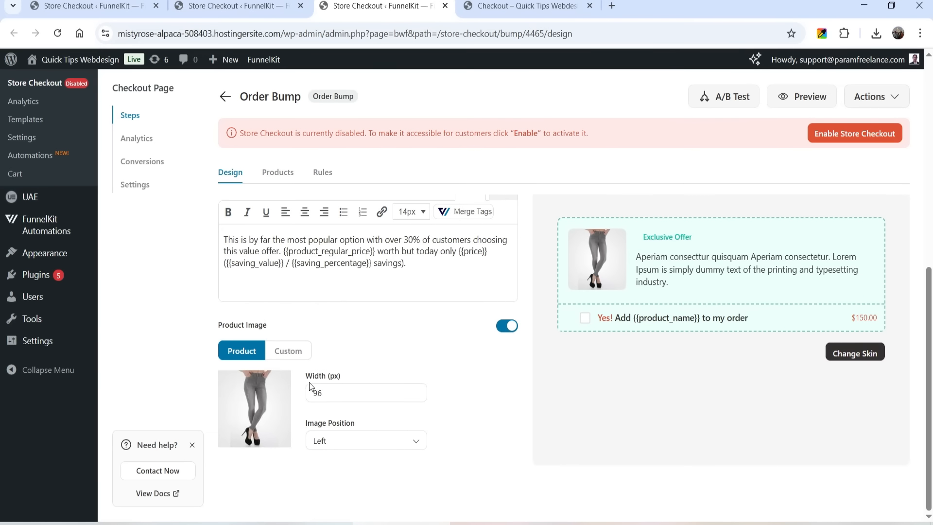
pyautogui.scroll(8, 310, 386)
pyautogui.click(893, 249)
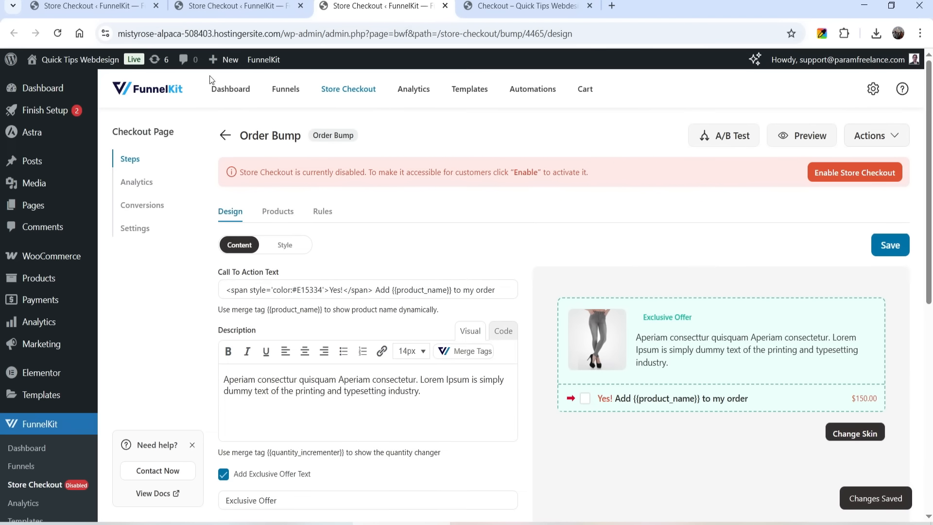
# - Return to the store checkout's steps list and open the Upsells step in a new tab
pyautogui.click(216, 6)
pyautogui.scroll(-3, 380, 300)
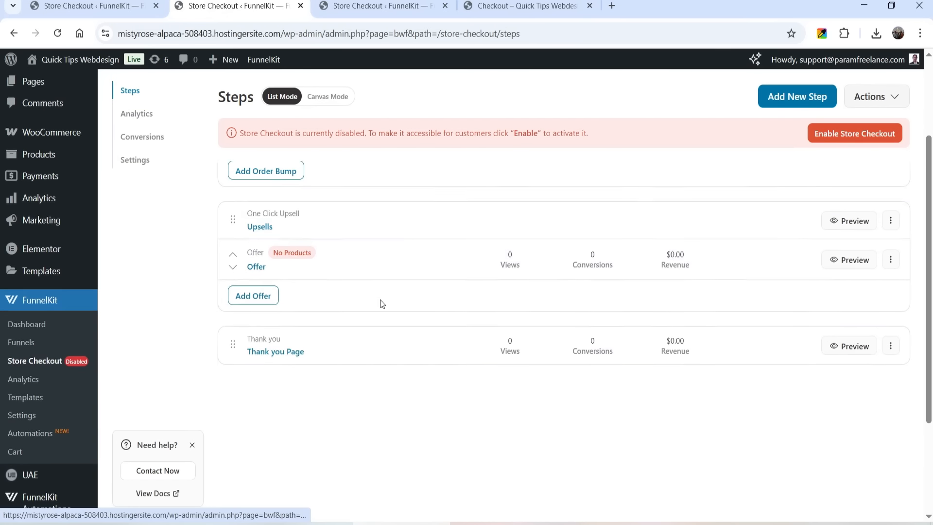
pyautogui.rightClick(258, 226)
pyautogui.click(297, 239)
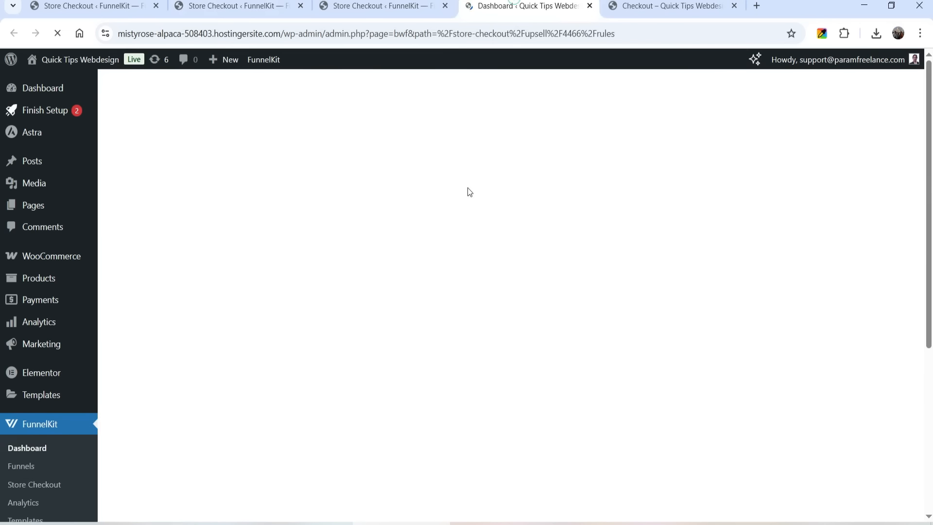
# - Review the upsell settings for order handling, prices, confirmation messages and card update requests on upsell failure
pyautogui.click(270, 212)
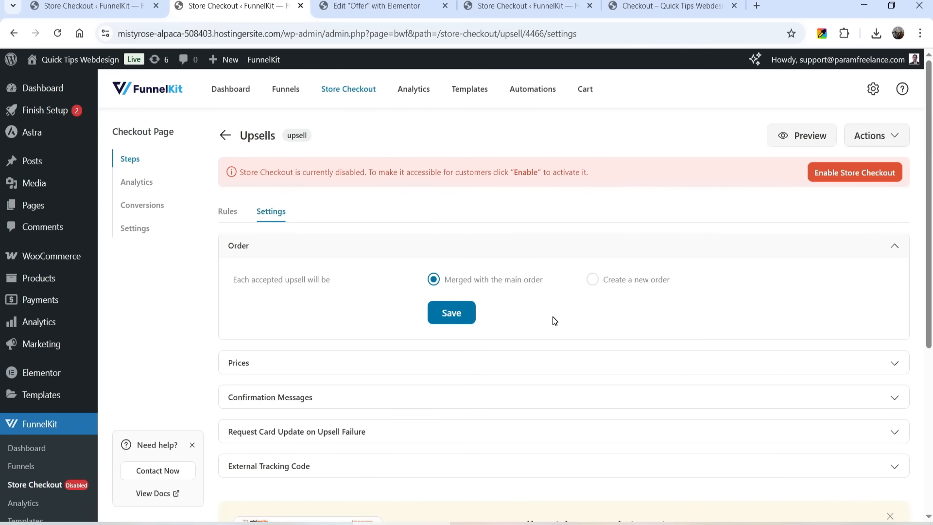
pyautogui.click(365, 367)
pyautogui.scroll(-4, 350, 335)
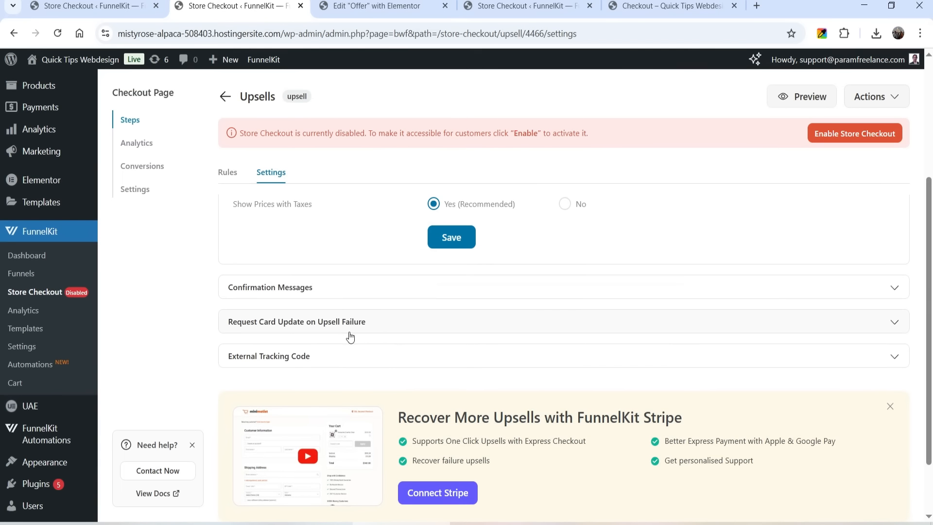
pyautogui.click(354, 288)
pyautogui.scroll(-6, 369, 248)
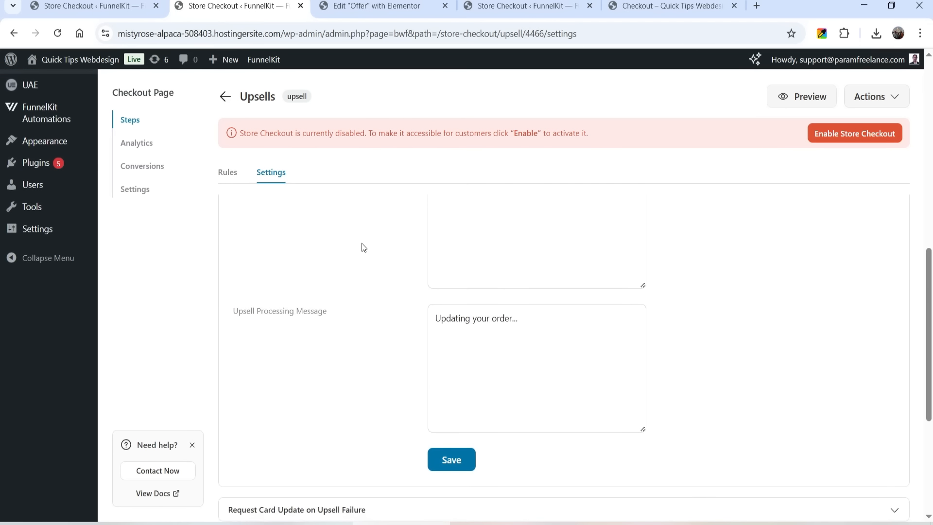
pyautogui.scroll(-5, 361, 243)
pyautogui.click(350, 267)
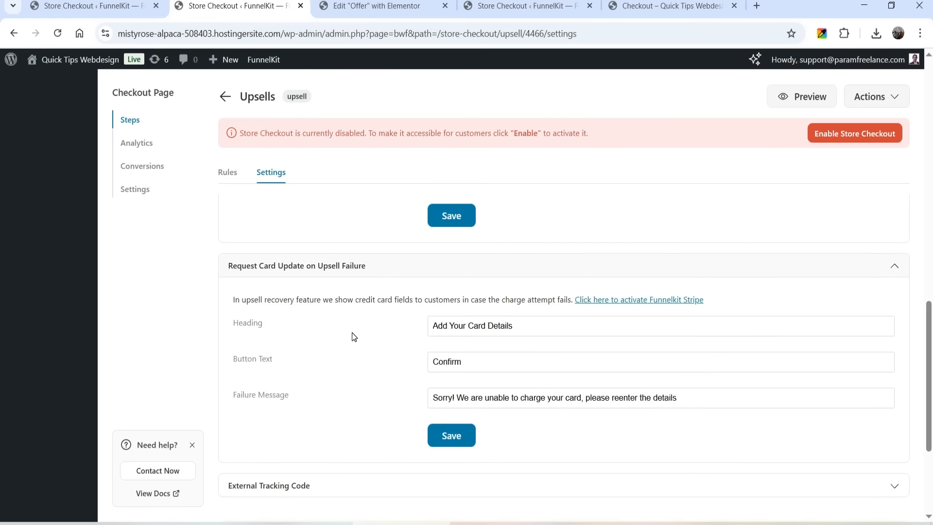
pyautogui.scroll(-4, 365, 311)
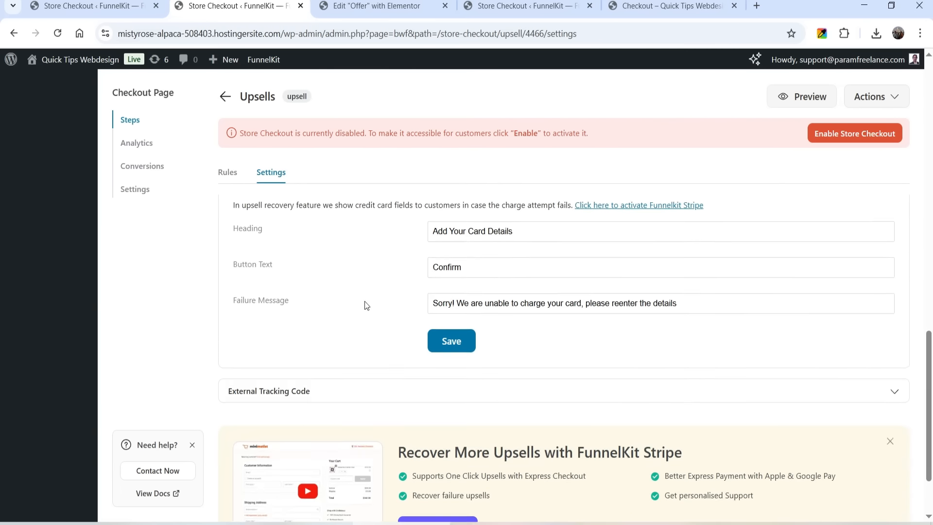
pyautogui.scroll(20, 356, 306)
# - Go back to the steps list, open the Offer step's design page, and close the offer's already open Elementor tab
pyautogui.click(226, 138)
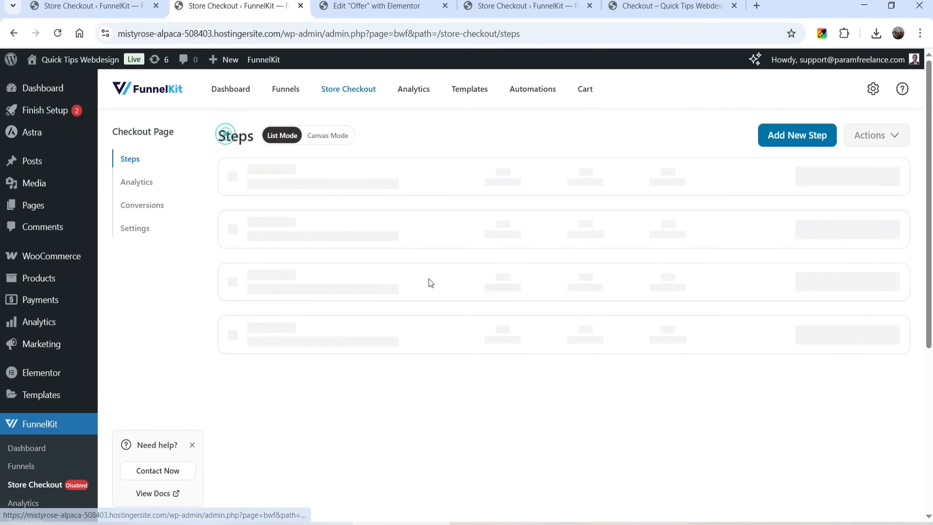
pyautogui.click(256, 387)
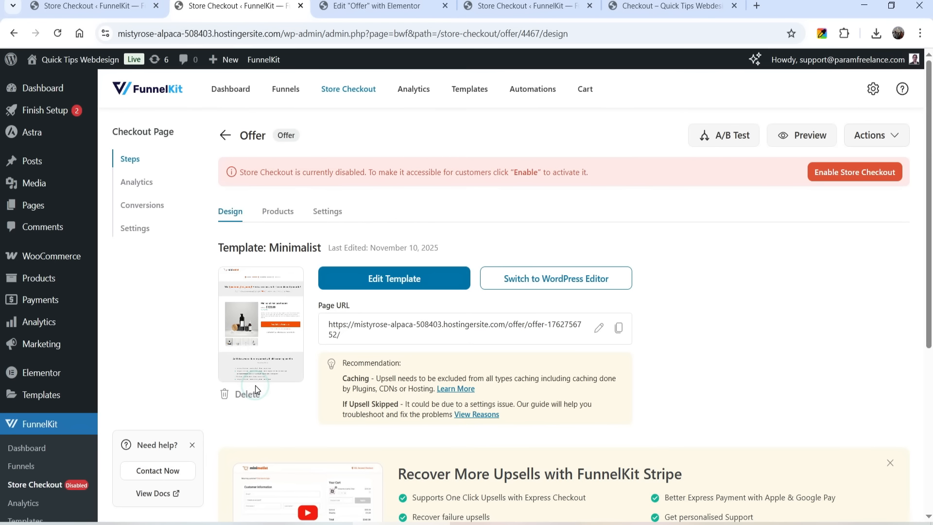
pyautogui.click(445, 6)
pyautogui.scroll(-3, 462, 229)
pyautogui.scroll(3, 389, 307)
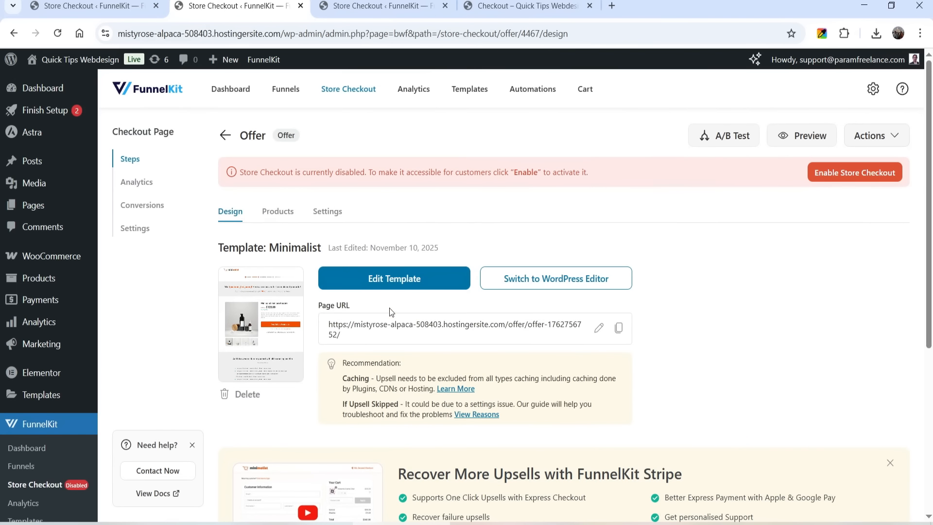
# - Search the products for "men" and add the Black Over-the-shoulder Handbag to the upsell offer
pyautogui.click(278, 212)
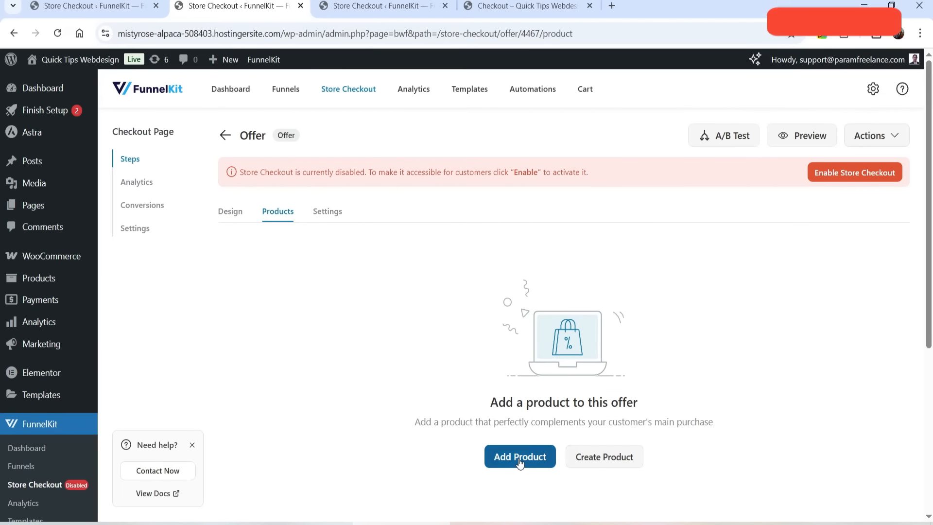
pyautogui.click(519, 459)
pyautogui.click(363, 280)
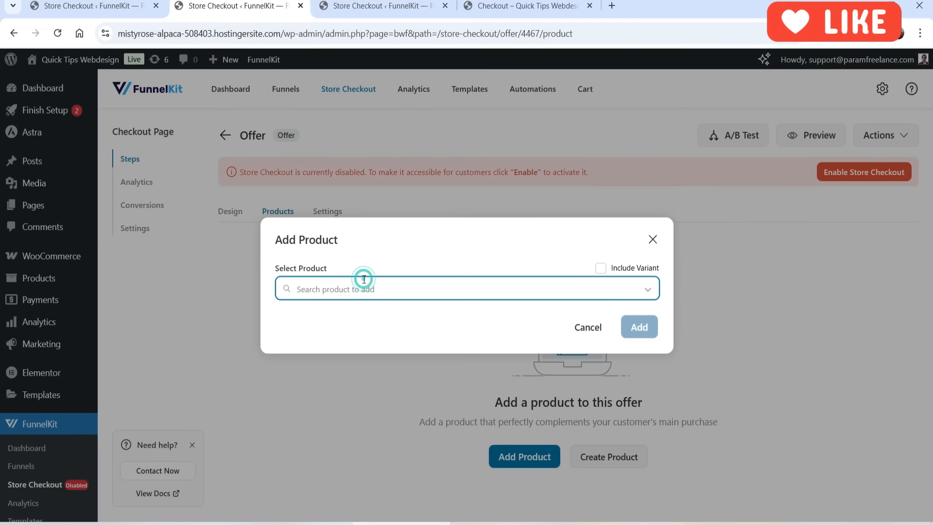
pyautogui.write('men')
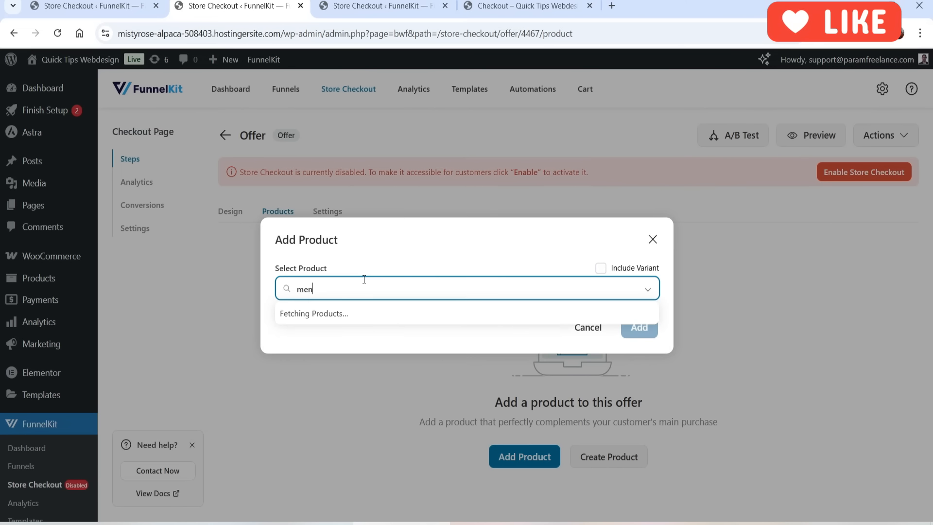
pyautogui.click(350, 402)
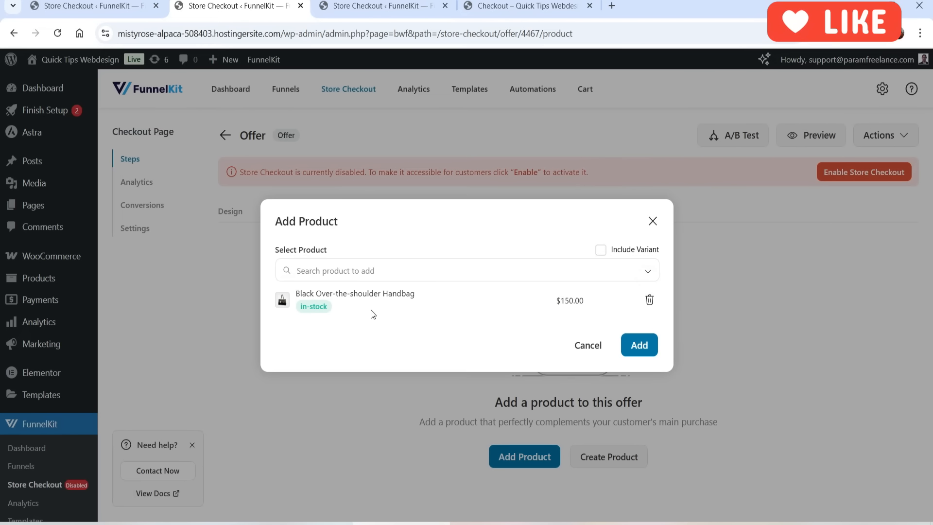
pyautogui.click(640, 346)
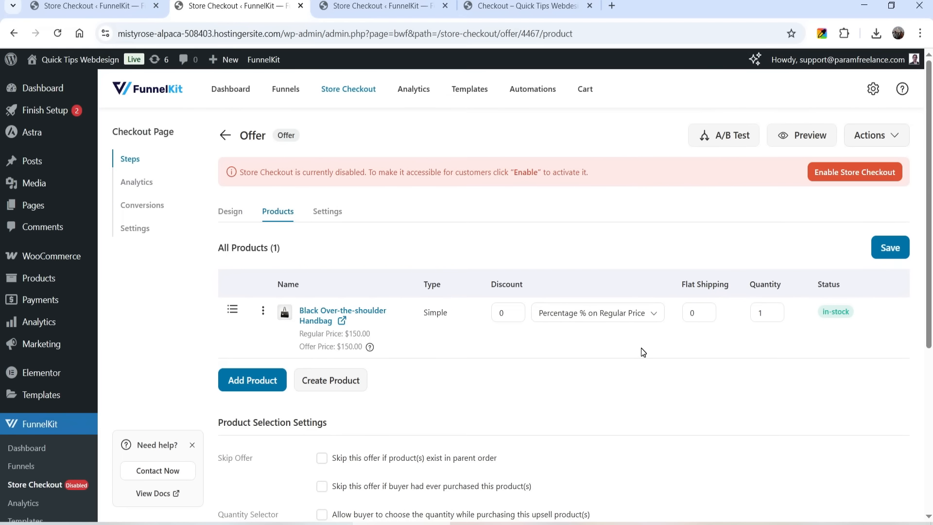
# - Look over the offer's product selection settings, and open the offer's Minimalist template for editing in Elementor in a new tab
pyautogui.scroll(-4, 562, 350)
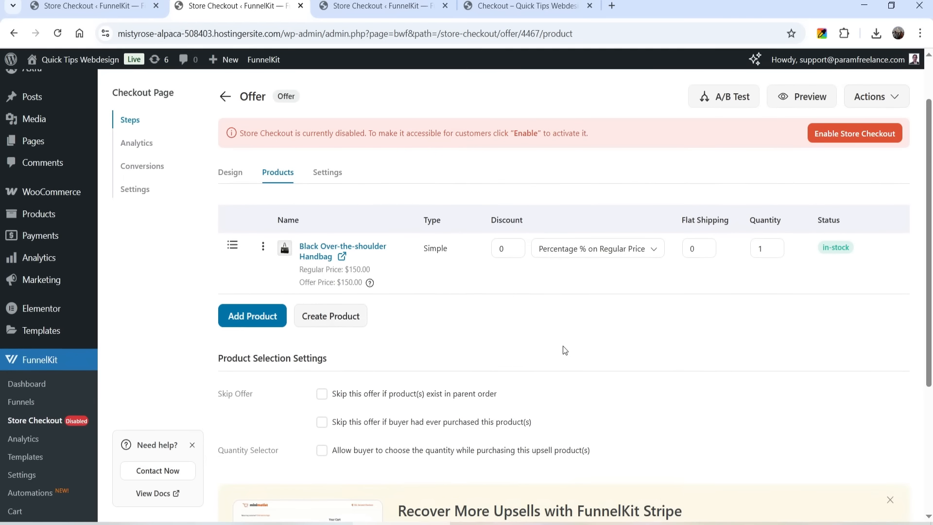
pyautogui.scroll(4, 554, 332)
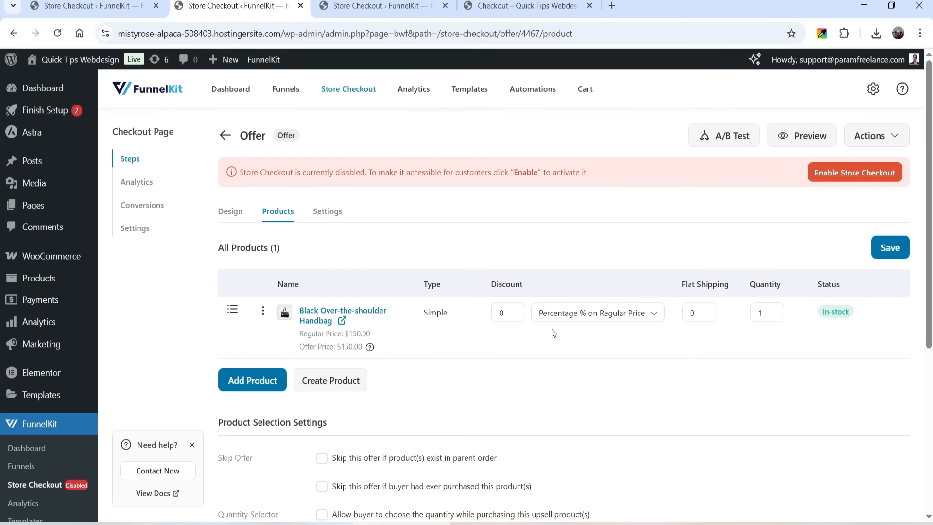
pyautogui.click(230, 210)
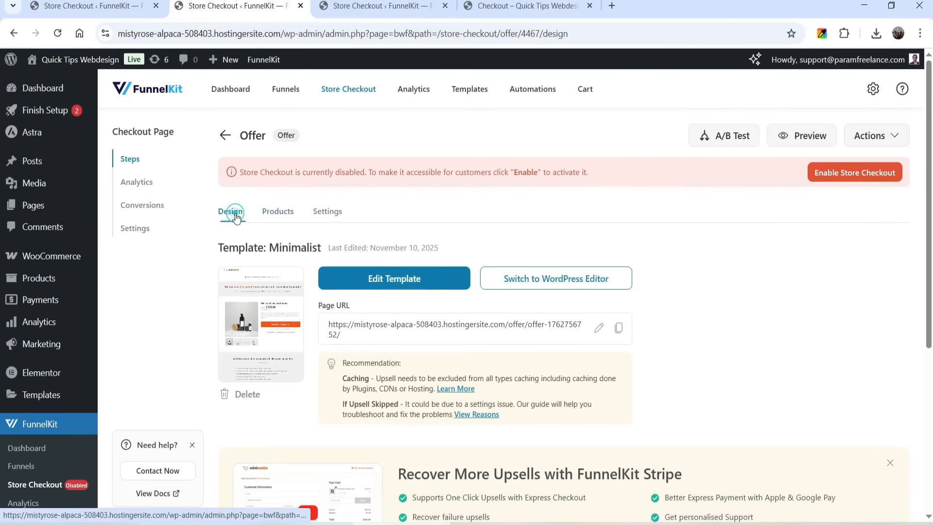
pyautogui.rightClick(402, 287)
pyautogui.click(437, 298)
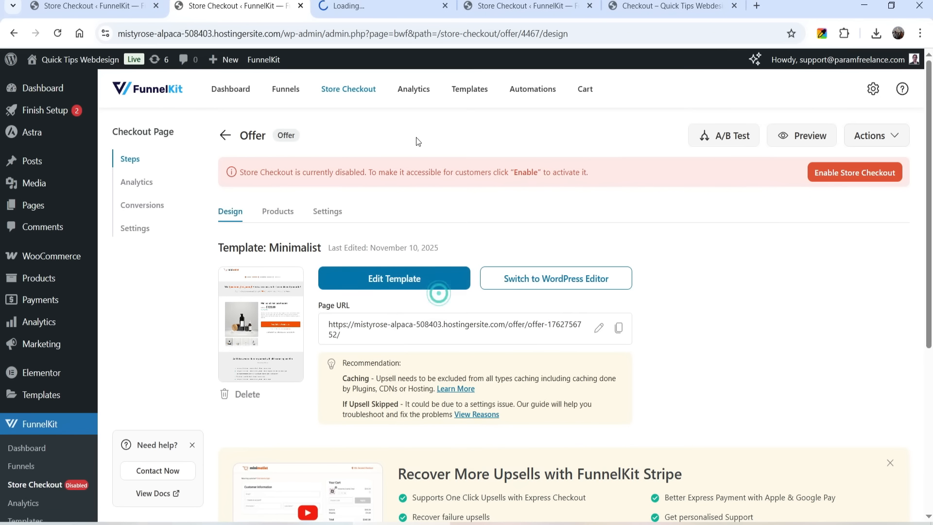
pyautogui.click(377, 11)
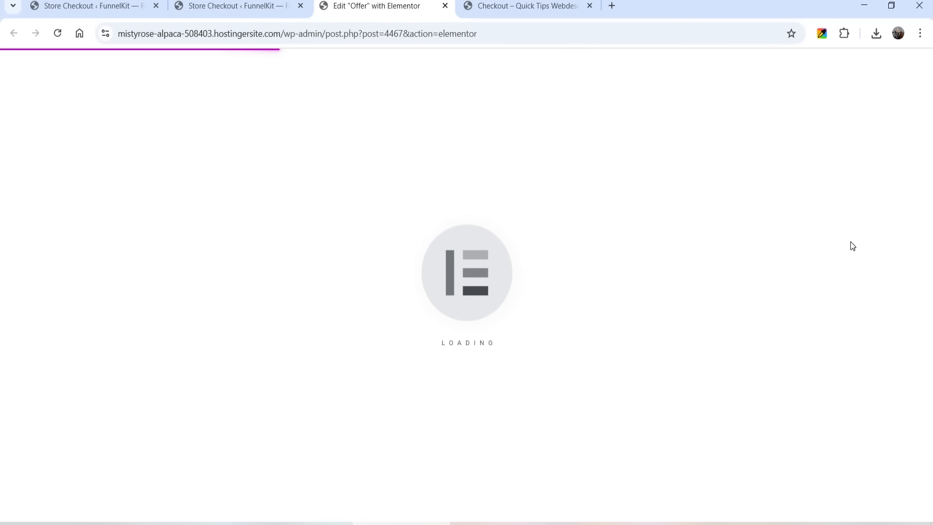
# - Look over the upsell offer's page template in Elementor, and close its tab
pyautogui.scroll(-6, 779, 249)
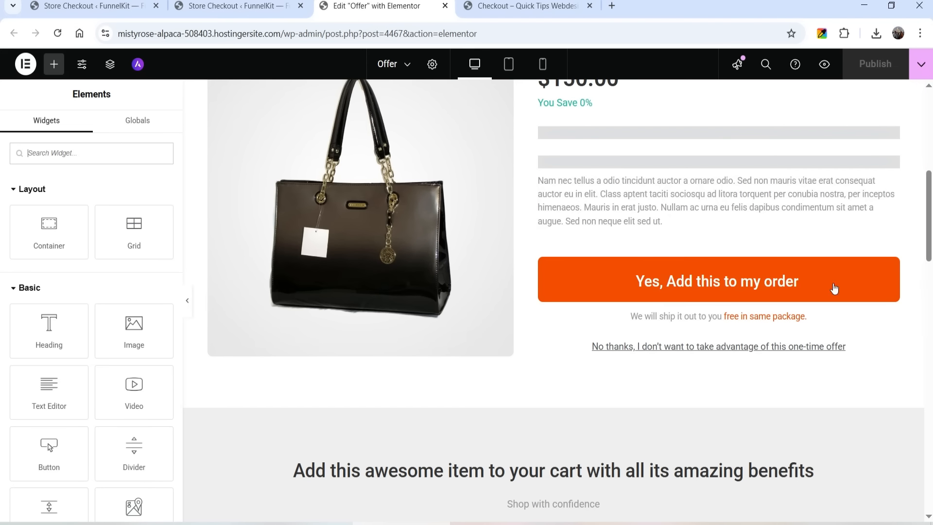
pyautogui.scroll(4, 635, 315)
pyautogui.scroll(-10, 477, 302)
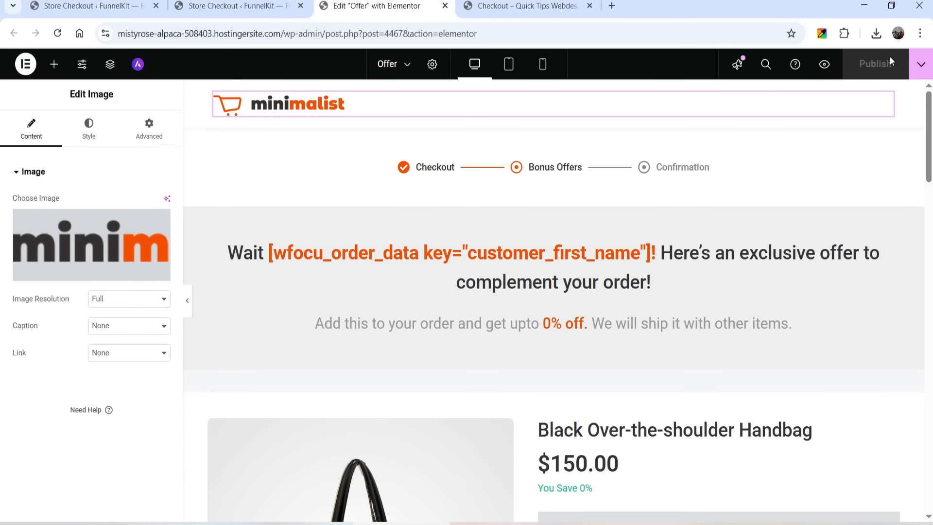
pyautogui.hotkey('ctrl', 'w')
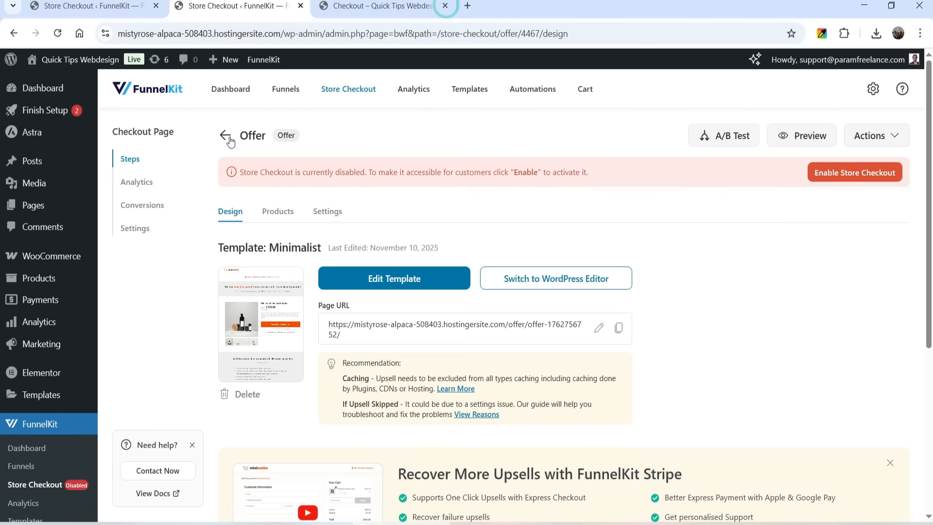
# - Go back to the store checkout steps list and open the Thank you Page's design settings
pyautogui.click(226, 135)
pyautogui.scroll(-3, 234, 317)
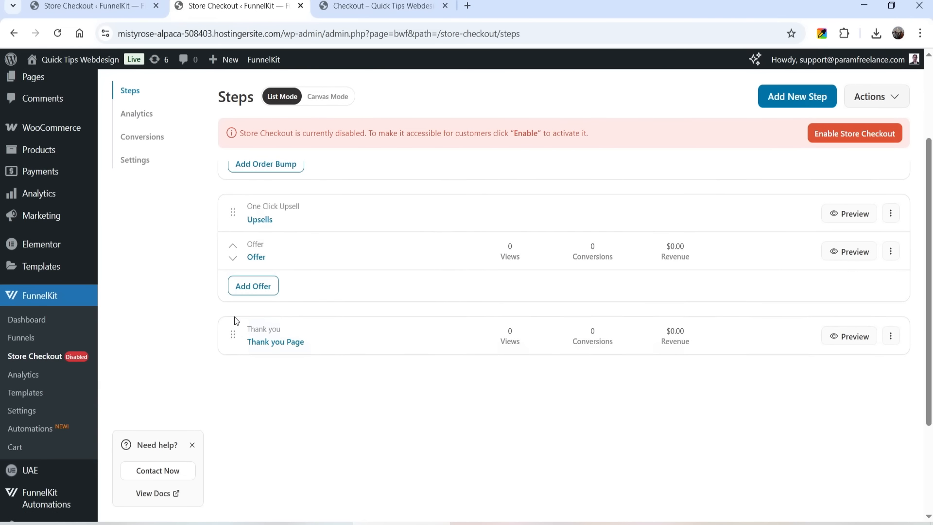
pyautogui.click(283, 342)
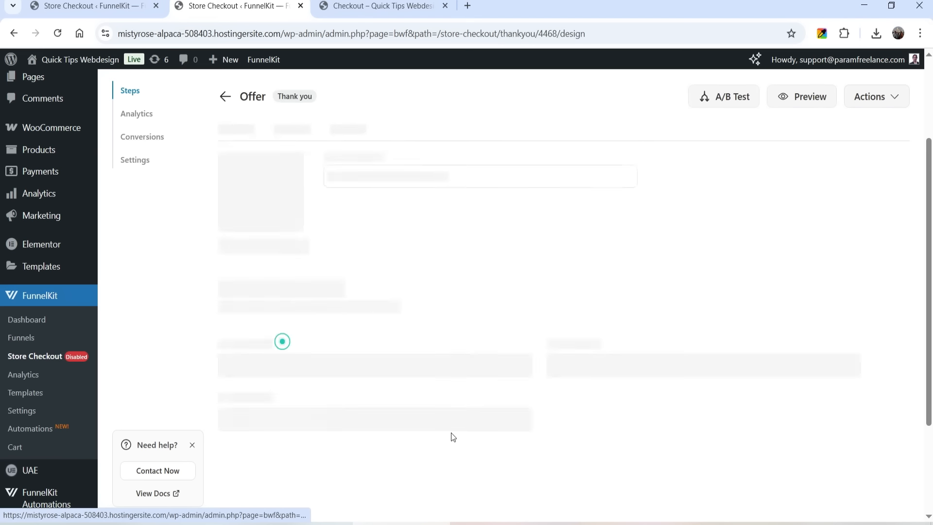
pyautogui.click(399, 392)
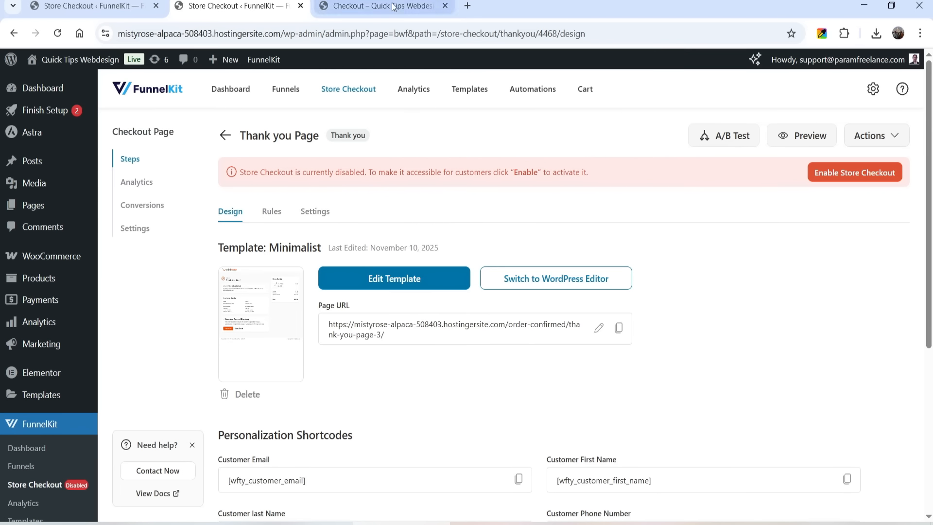
# - Enable the store checkout for customers and return to the steps list
pyautogui.click(853, 173)
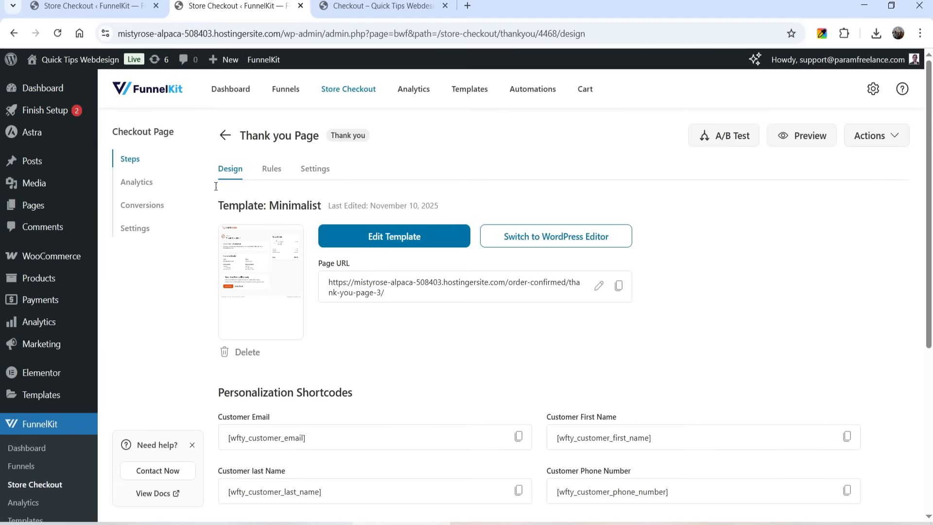
pyautogui.click(225, 135)
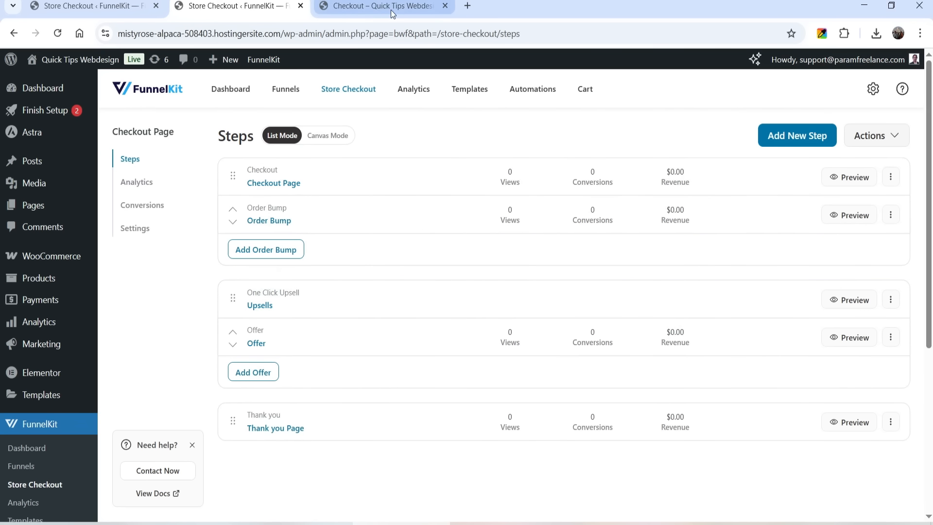
# - Reload the live checkout page in its browser tab and review its contact, shipping address and cart sections
pyautogui.click(394, 14)
pyautogui.click(58, 33)
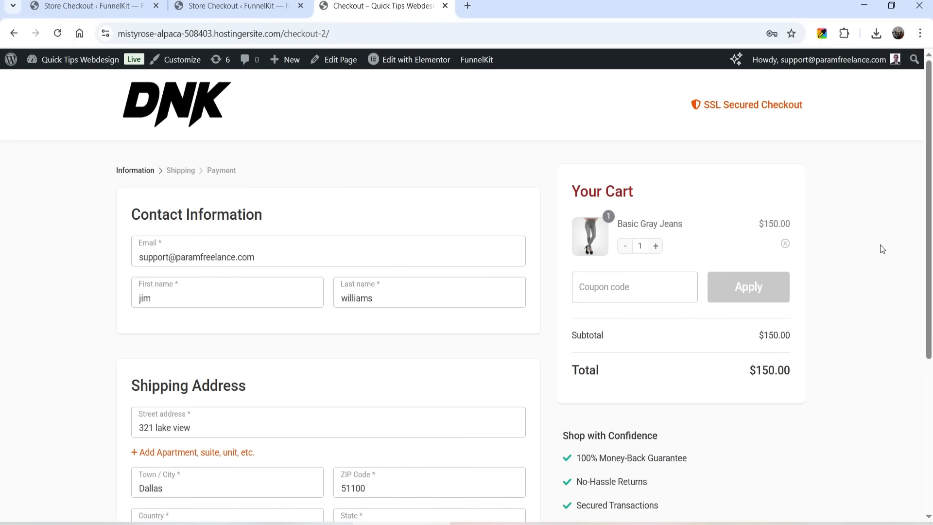
pyautogui.scroll(-8, 880, 244)
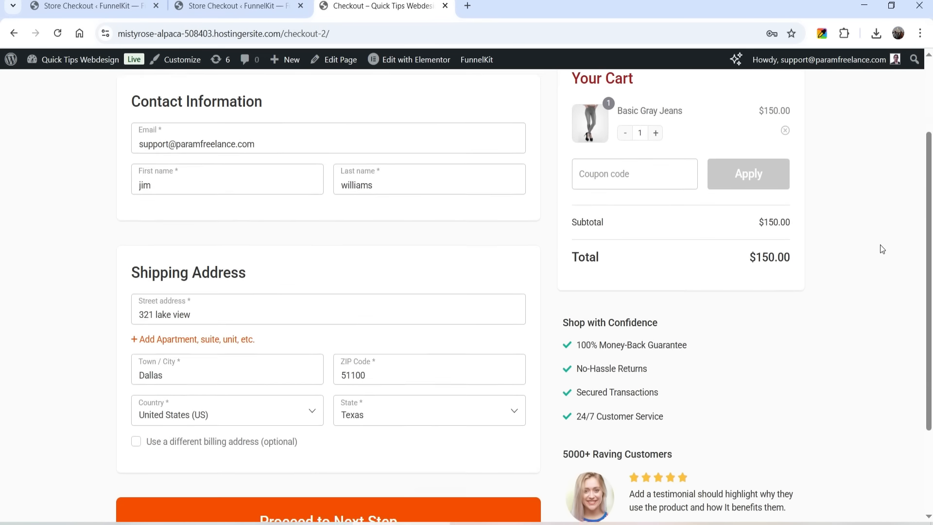
pyautogui.scroll(8, 879, 244)
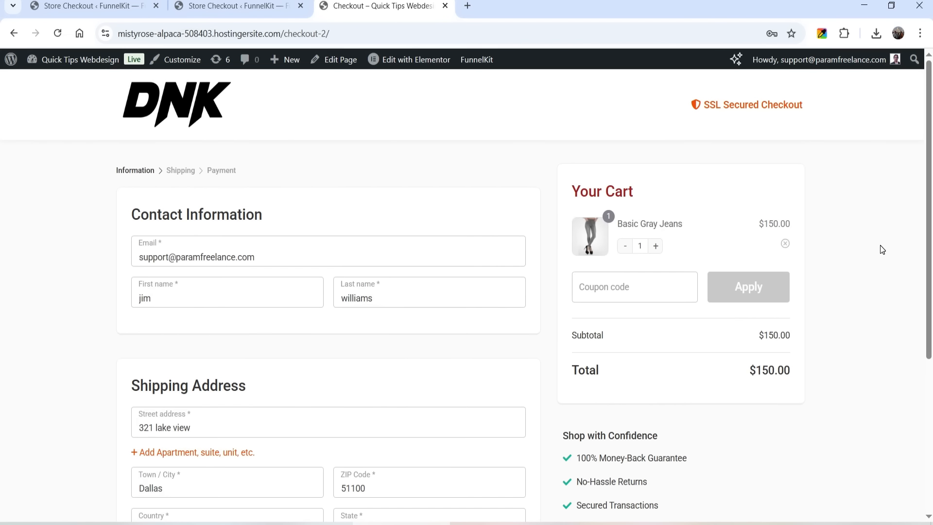
pyautogui.scroll(-3, 879, 247)
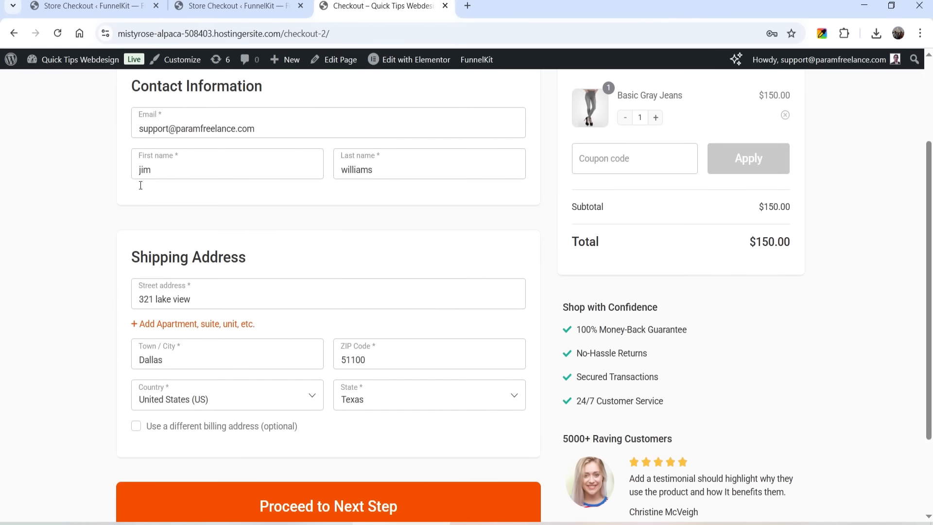
pyautogui.scroll(-3, 207, 291)
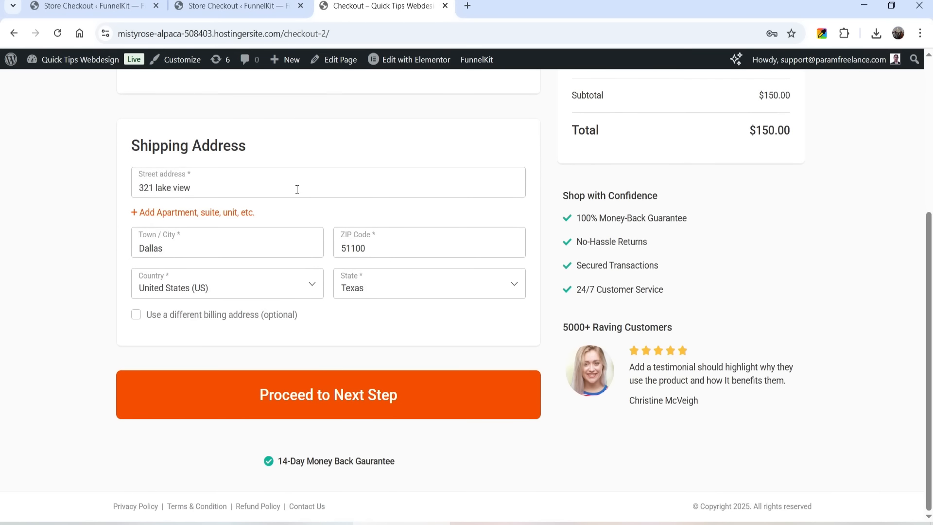
# - Inspect the fields of the optional different billing address, and turn the option off again
pyautogui.click(136, 314)
pyautogui.scroll(-3, 231, 326)
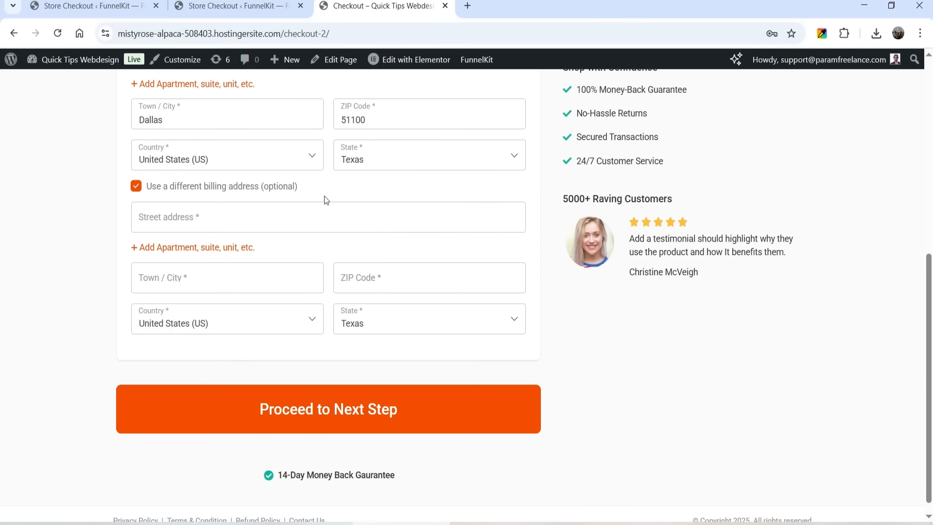
pyautogui.click(135, 186)
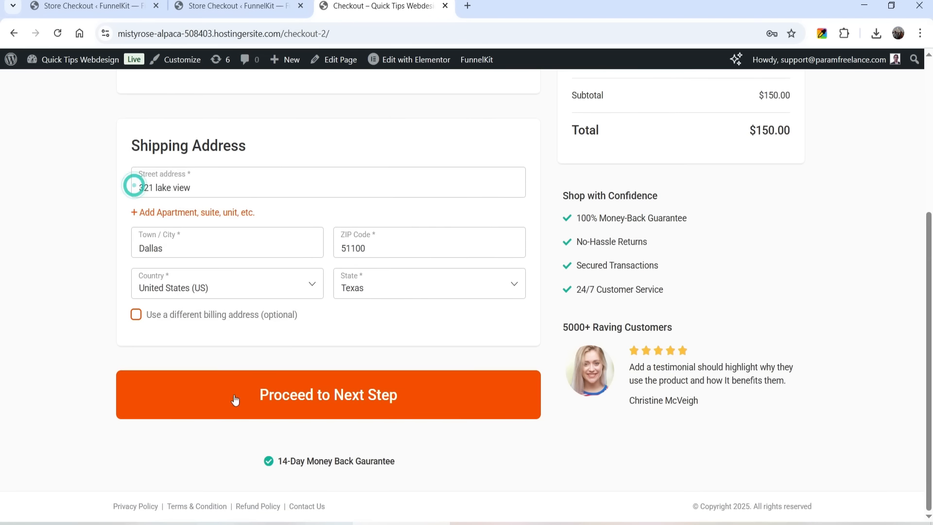
# - Advance the checkout through the shipping step to payment and add the Basic Gray Jeans order bump to the order
pyautogui.click(367, 401)
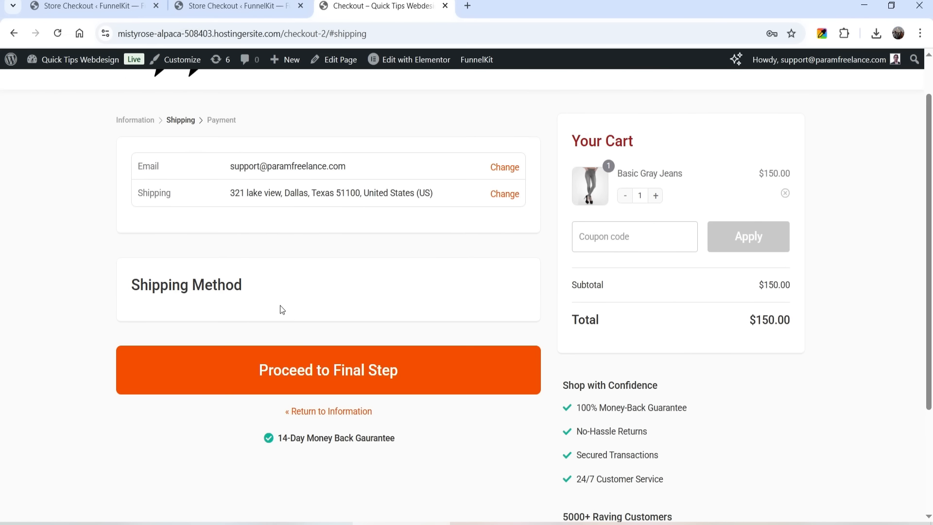
pyautogui.click(311, 378)
pyautogui.scroll(-3, 408, 272)
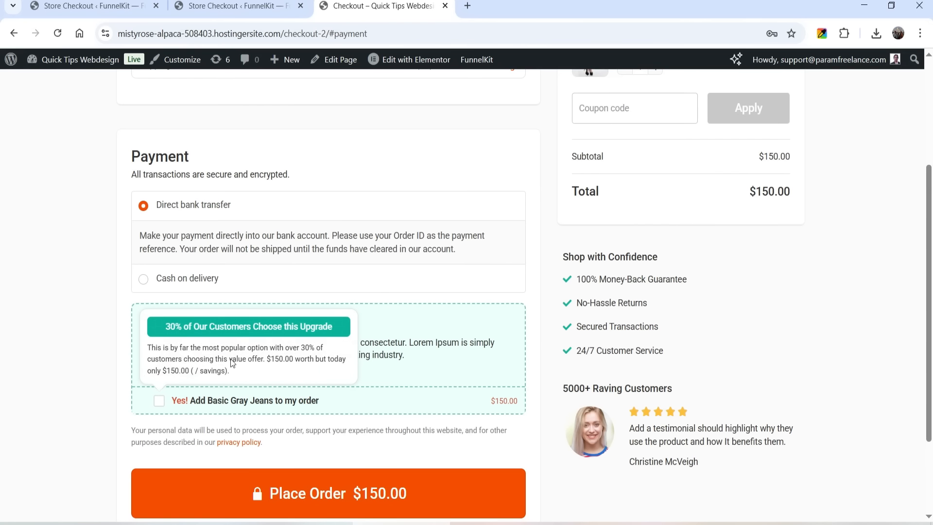
pyautogui.click(158, 400)
pyautogui.scroll(3, 816, 242)
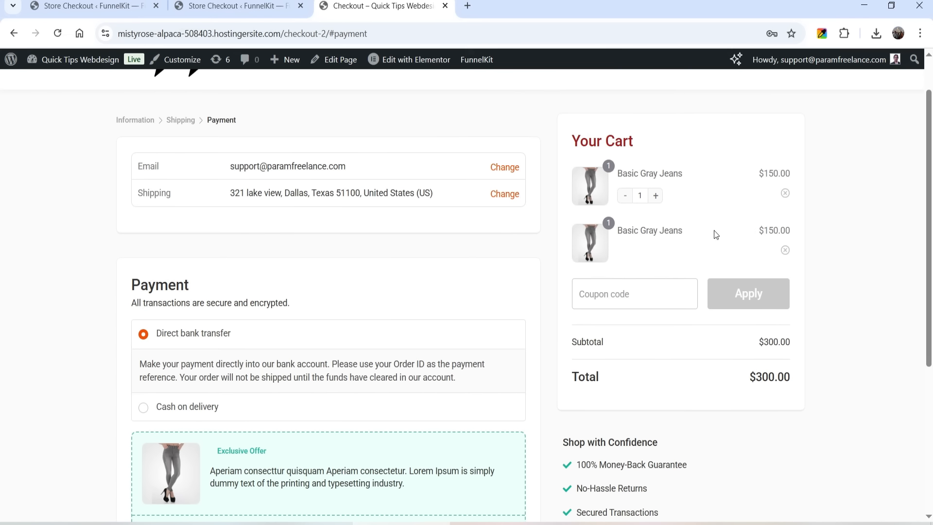
pyautogui.scroll(-3, 881, 227)
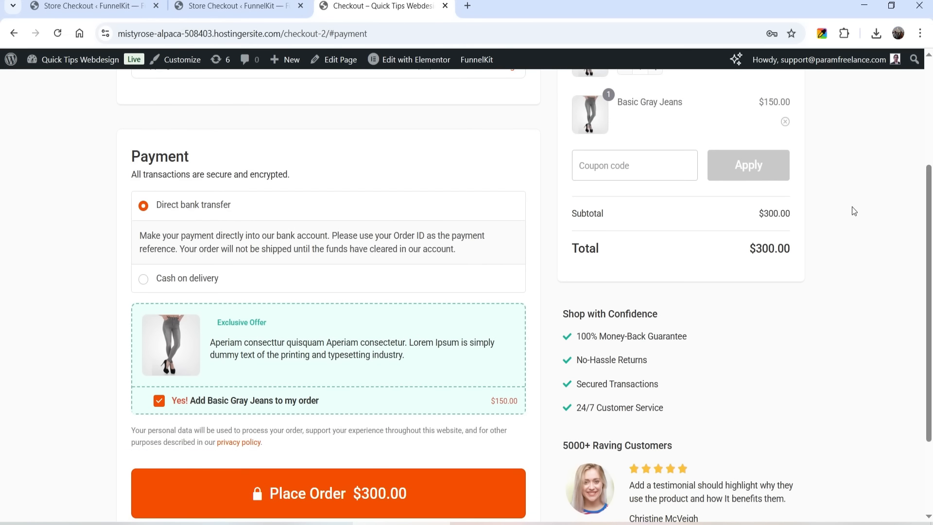
# - Select cash on delivery as the payment method and place the order
pyautogui.click(612, 165)
pyautogui.click(868, 243)
pyautogui.scroll(-2, 858, 263)
pyautogui.scroll(4, 333, 161)
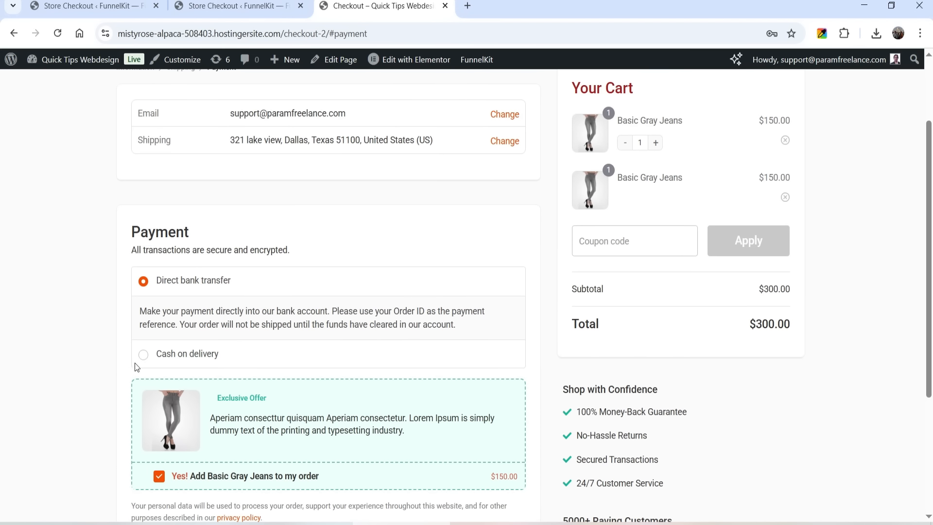
pyautogui.click(143, 354)
pyautogui.scroll(-4, 71, 291)
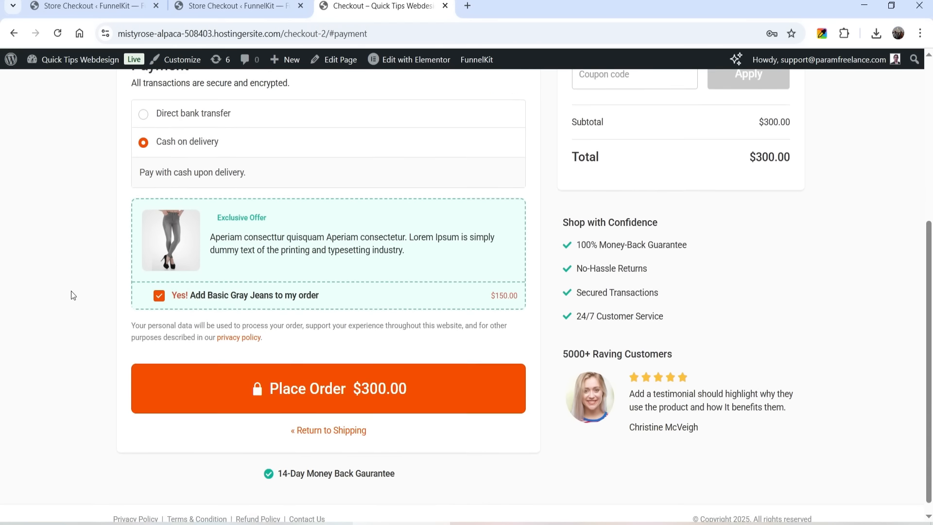
pyautogui.click(347, 381)
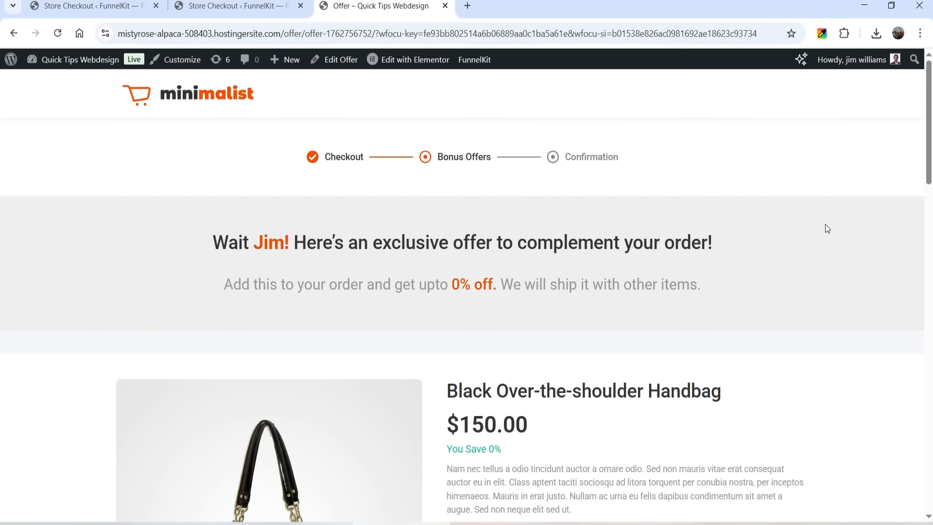
# - Look over the upsell offer page and add the Black Over-the-shoulder Handbag to the order
pyautogui.scroll(-5, 821, 226)
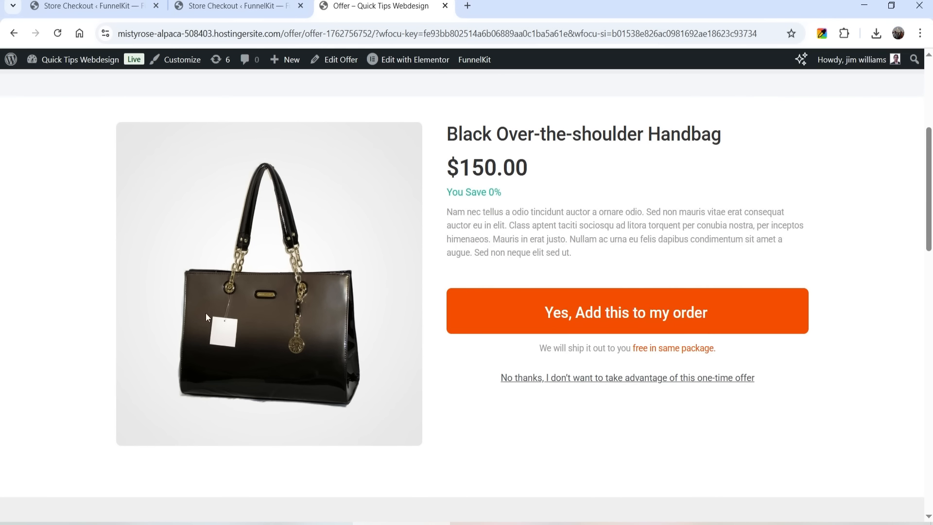
pyautogui.scroll(-10, 890, 231)
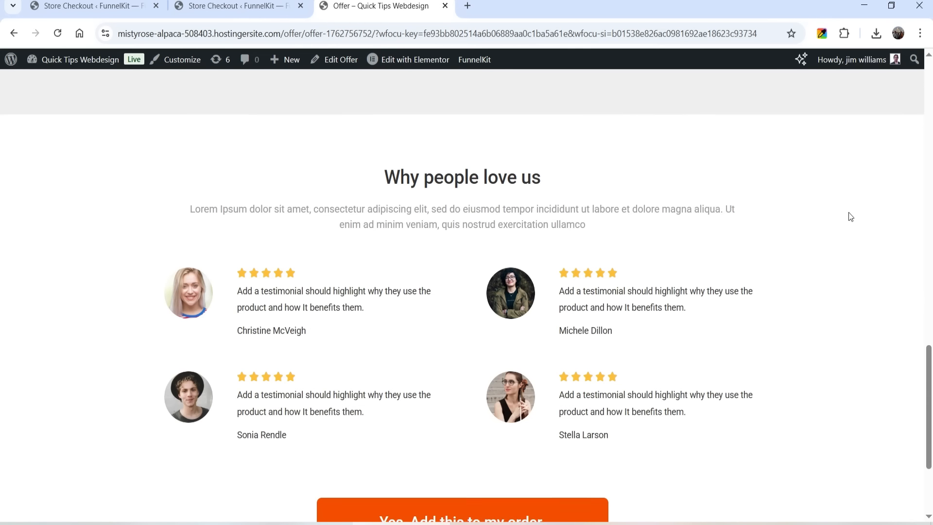
pyautogui.scroll(10, 850, 216)
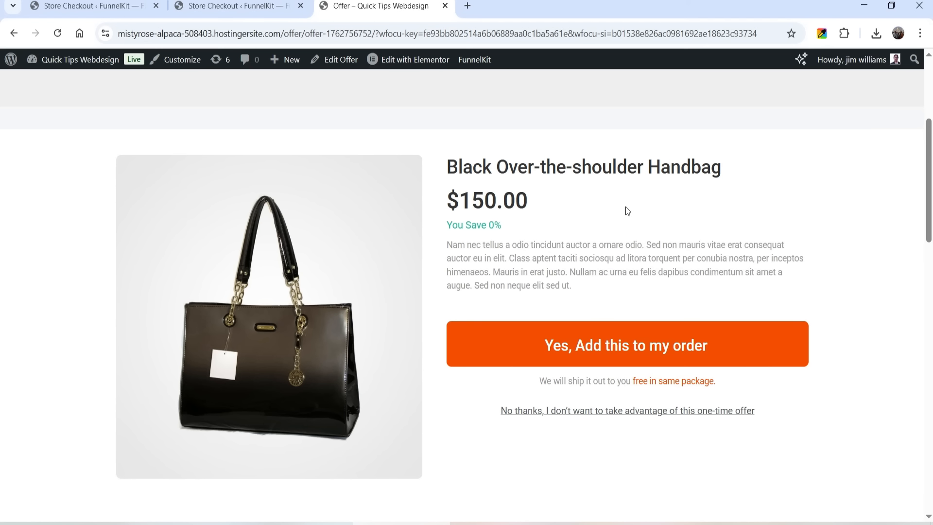
pyautogui.click(571, 341)
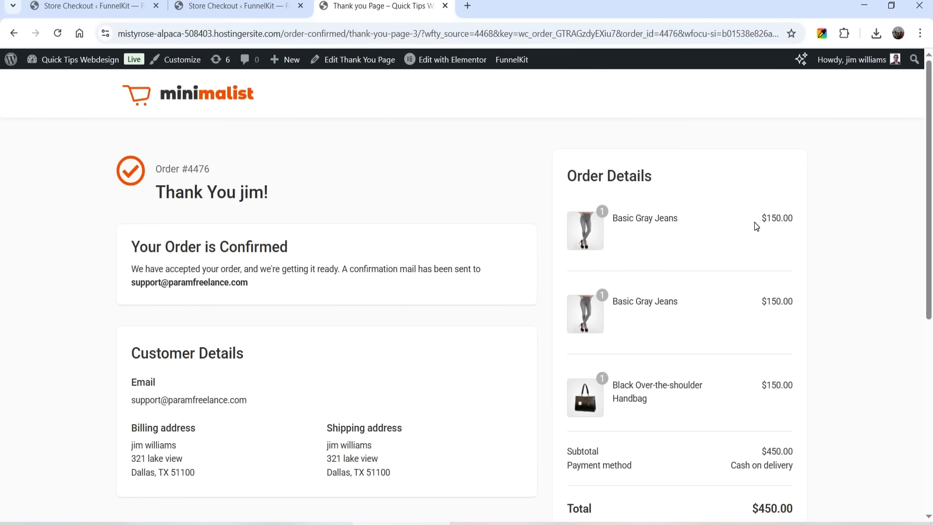
# - Review the thank you page's order details, customer details and special offer section
pyautogui.scroll(-3, 642, 127)
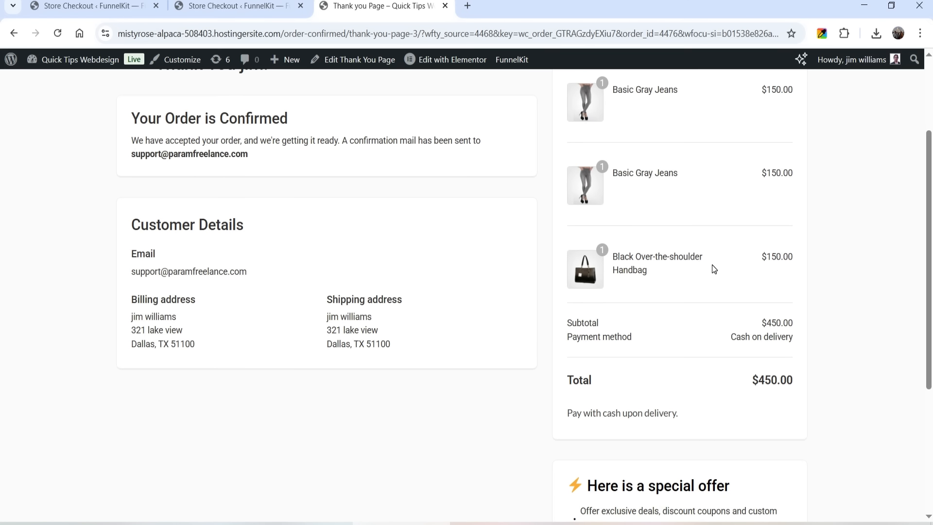
pyautogui.scroll(-3, 702, 287)
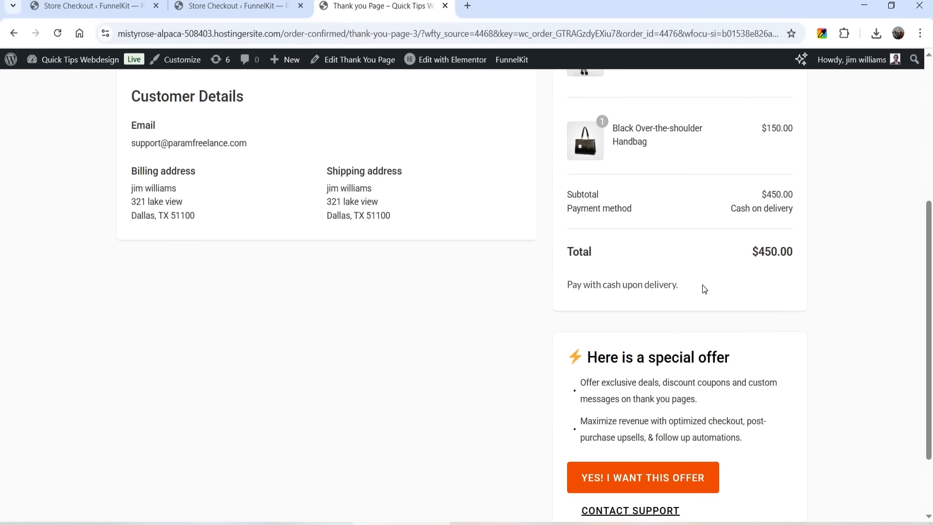
pyautogui.scroll(6, 703, 290)
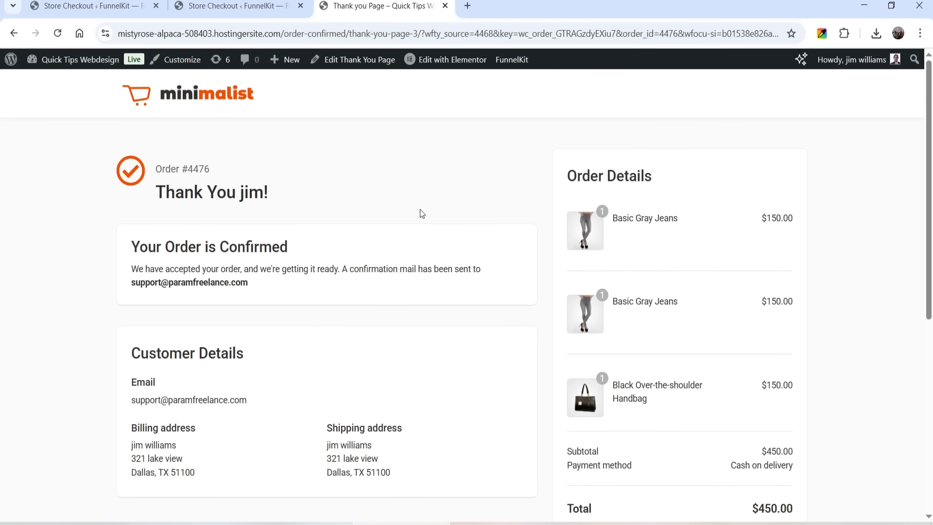